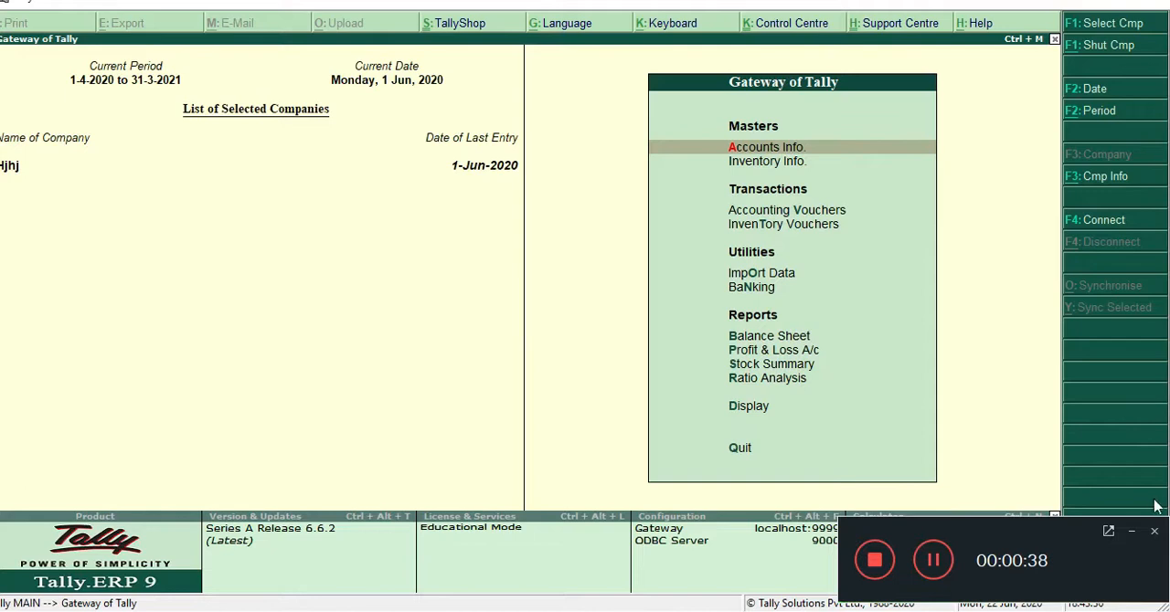
# Open the form for creating a new company from the company information options
pyautogui.click(1132, 533)
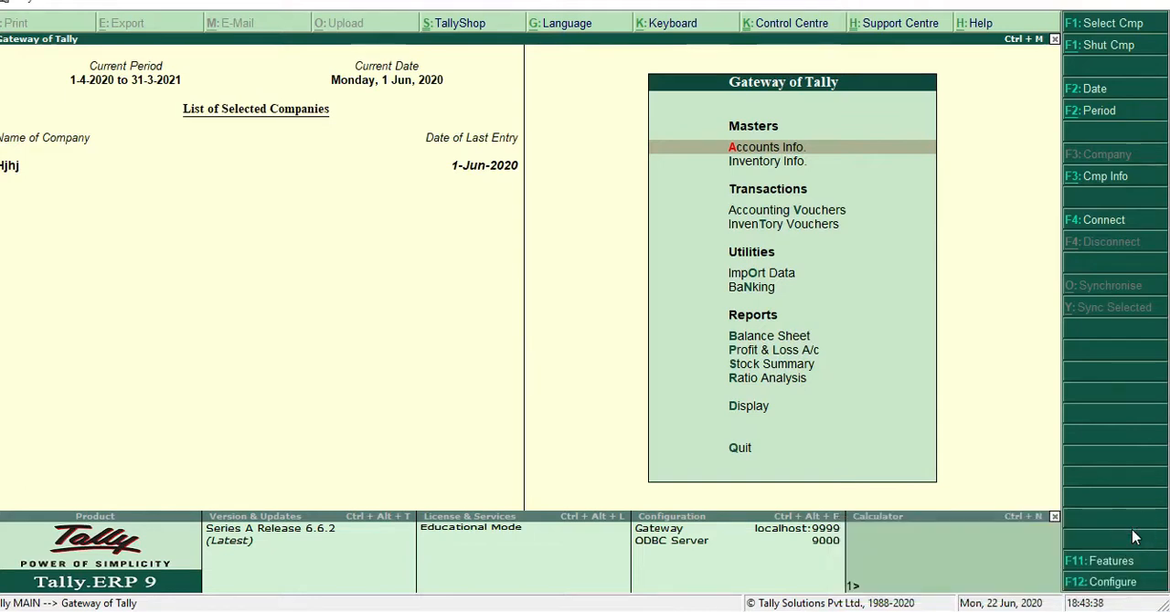
pyautogui.hotkey('alt', 'F3')
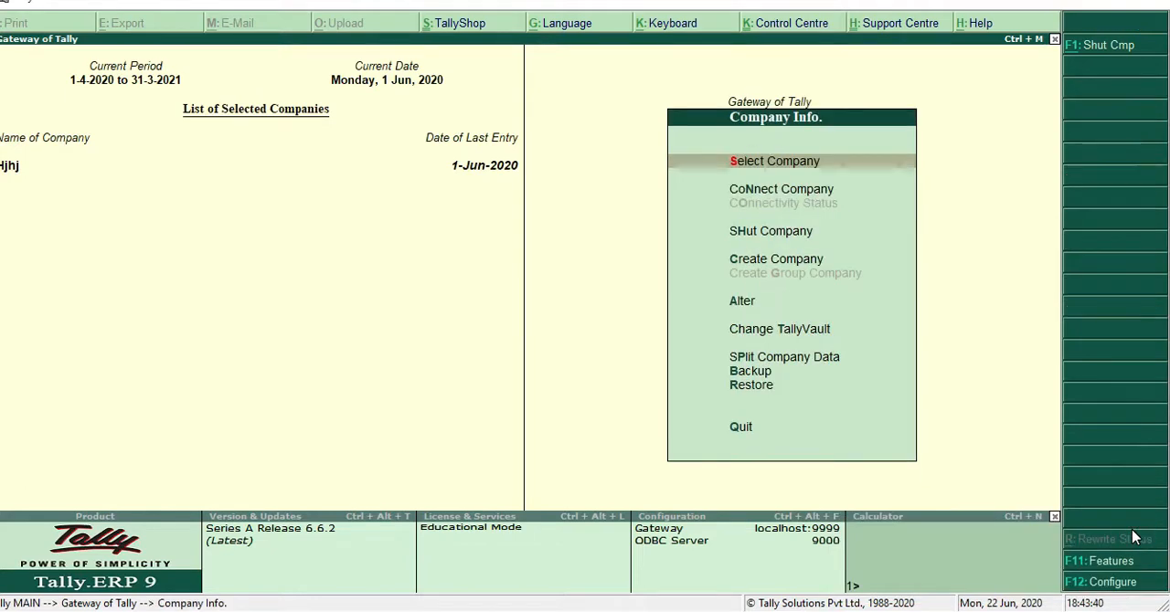
pyautogui.press('Down')
pyautogui.press('Down')
pyautogui.press('Down')
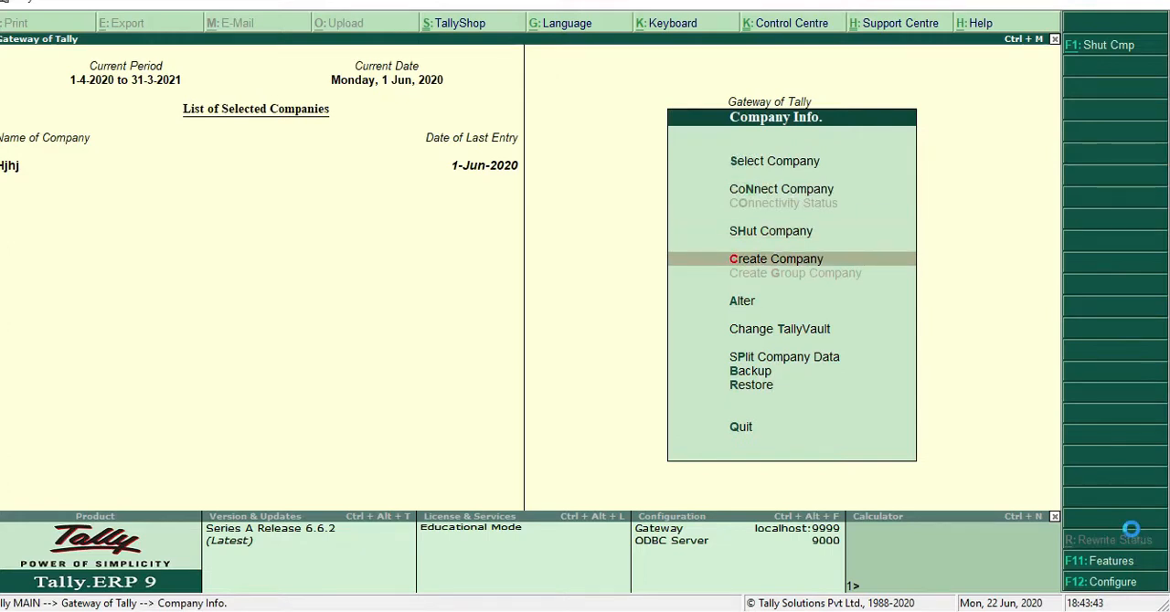
pyautogui.press('Return')
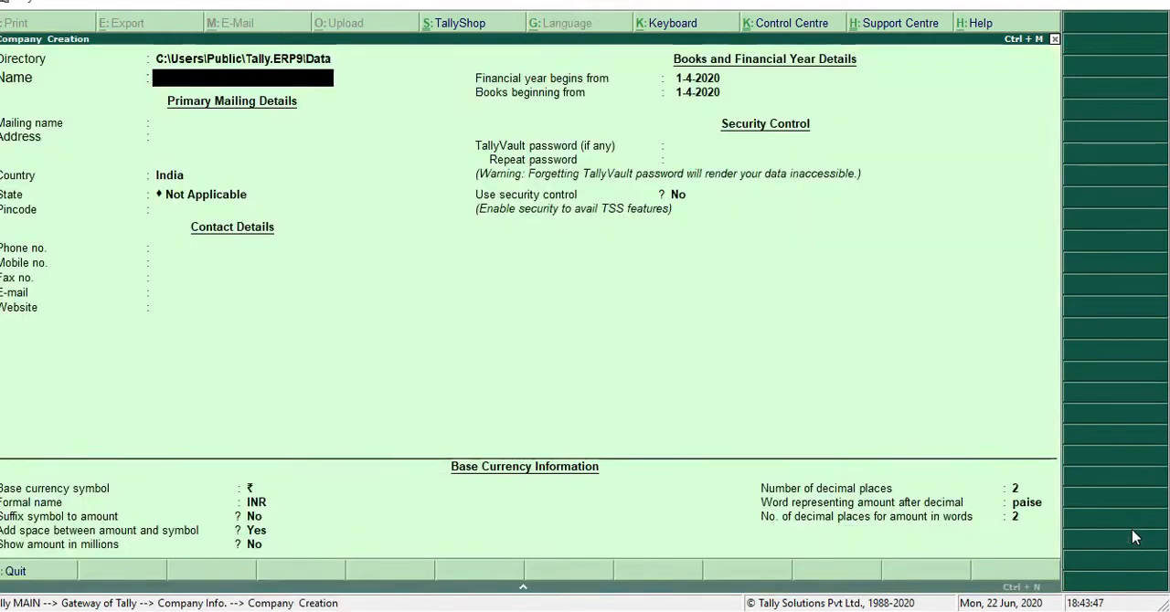
# Name the new company Indu & Company and keep the same text as its mailing name
pyautogui.write('Indu')
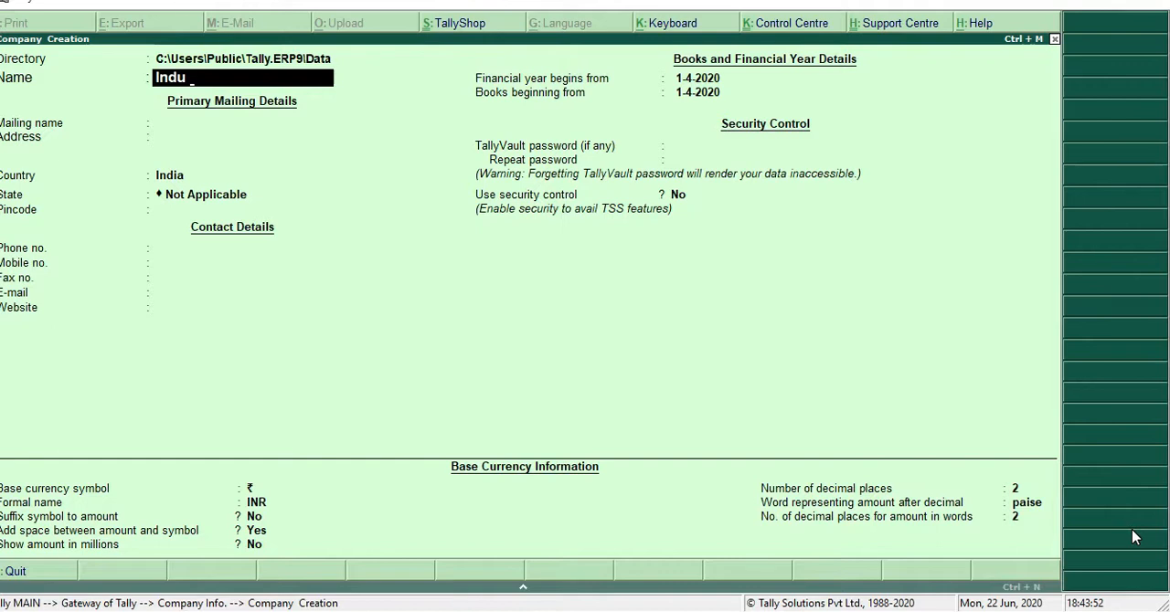
pyautogui.write(' &V o')
pyautogui.press('BackSpace')
pyautogui.write('Company')
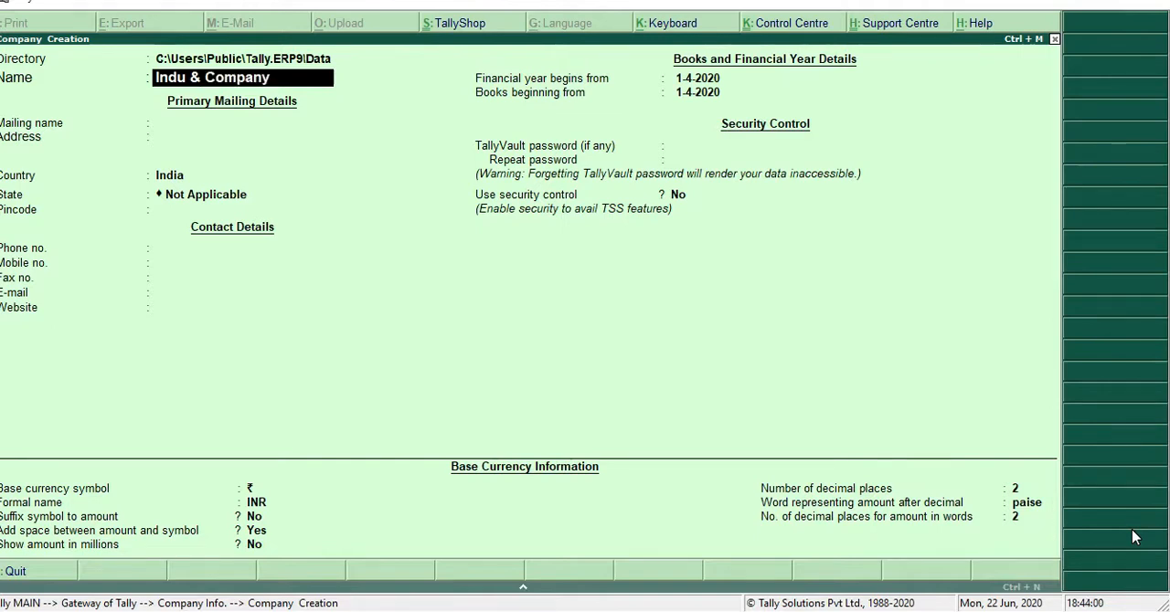
pyautogui.press('Return')
# Fill in the two lines of the company's mailing address
pyautogui.press('Return')
pyautogui.write('U')
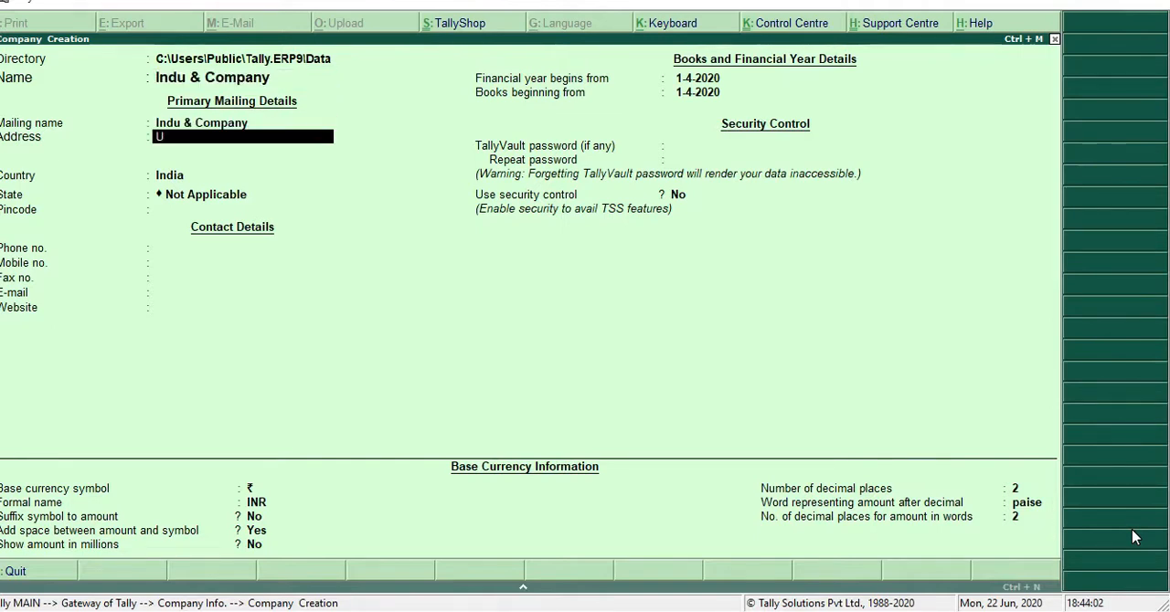
pyautogui.write('hjkjk')
pyautogui.press('Return')
pyautogui.write('Jhghjhj')
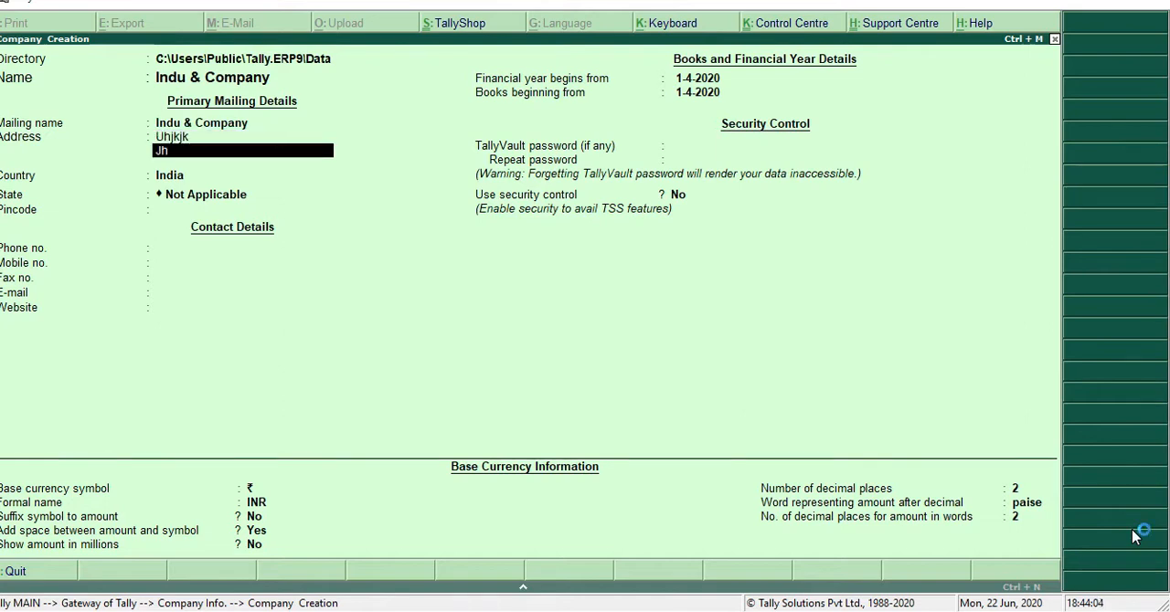
# Keep India as the company's country, choose Haryana as the state and enter the postal code
pyautogui.press('Return')
pyautogui.press('Return')
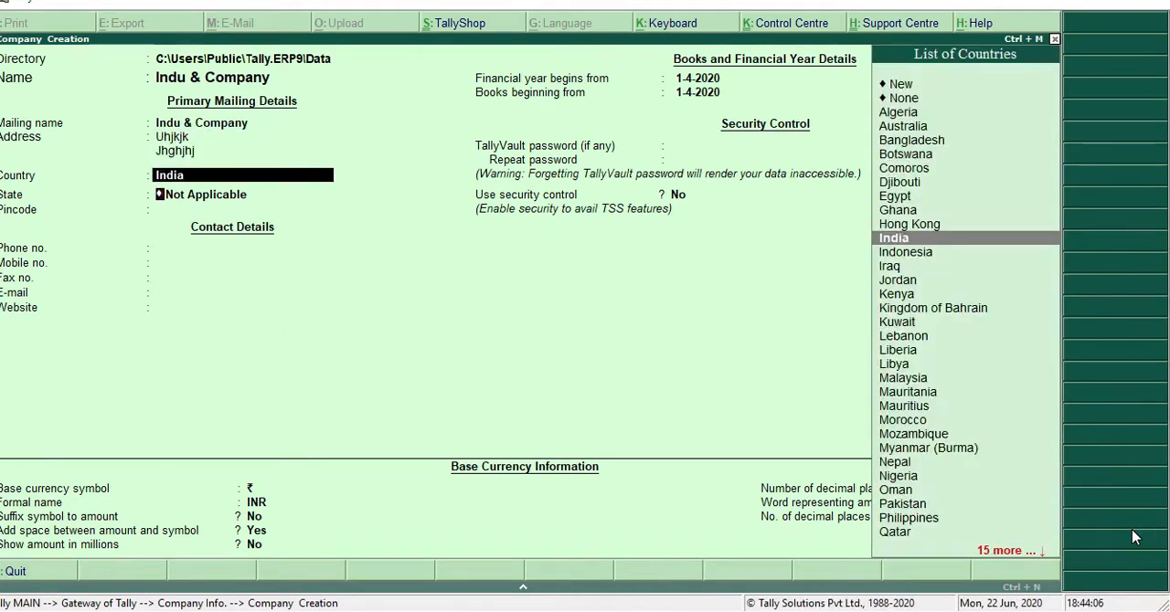
pyautogui.press('Return')
pyautogui.write('H')
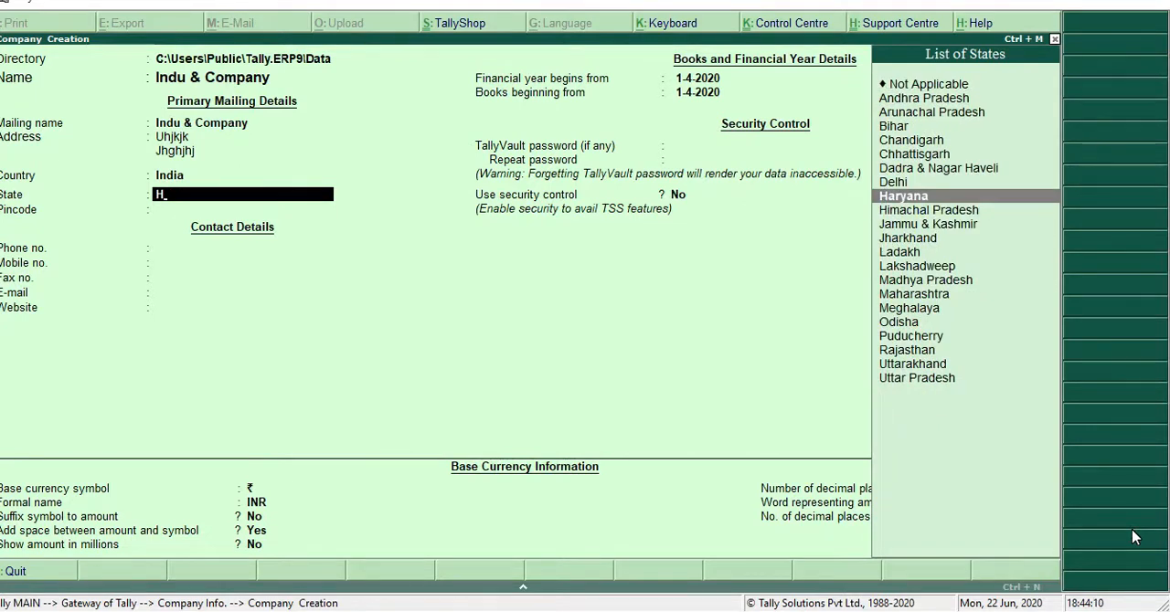
pyautogui.press('Return')
pyautogui.write('657')
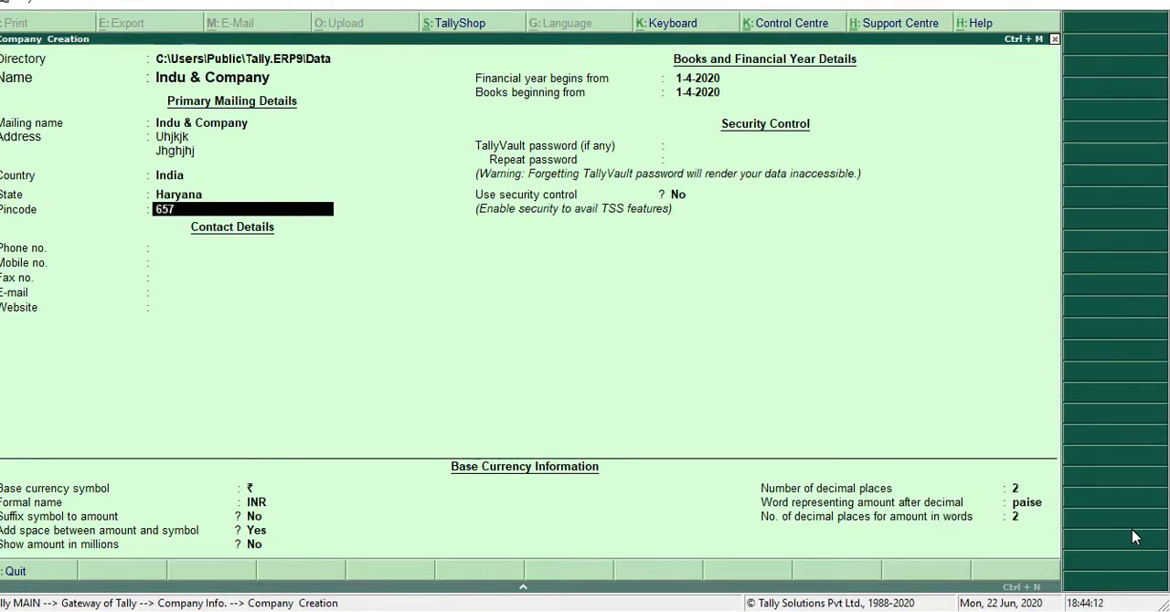
pyautogui.press('Return')
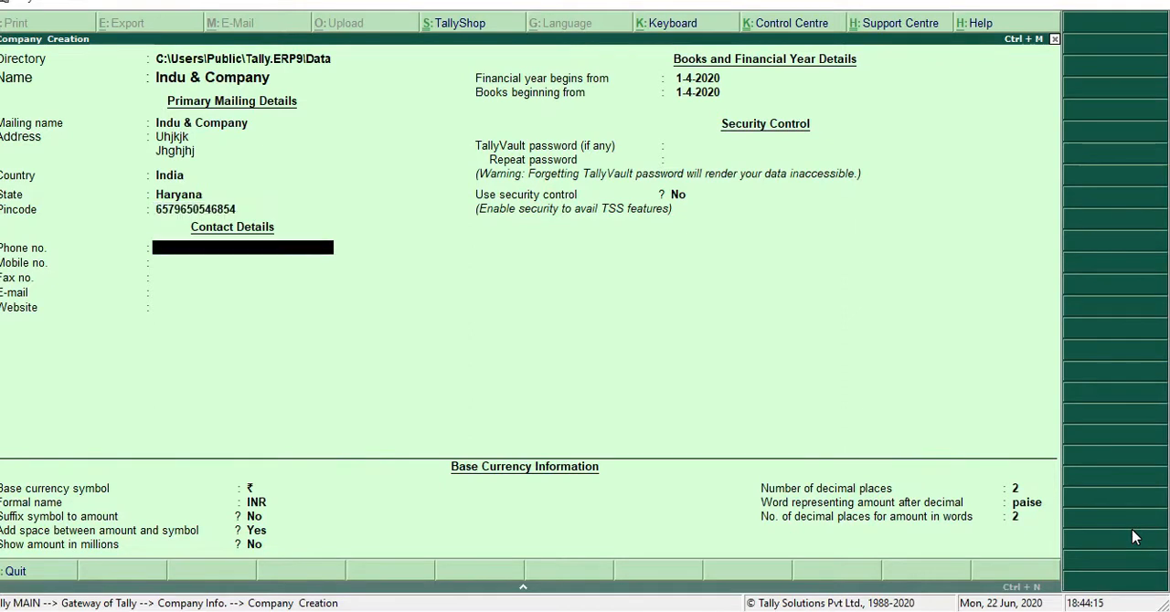
# Fill in the company's contact details: phone, mobile and fax numbers, e-mail, and gfhgf as the website
pyautogui.press('Return')
pyautogui.write('5657575')
pyautogui.press('Return')
pyautogui.write('567575')
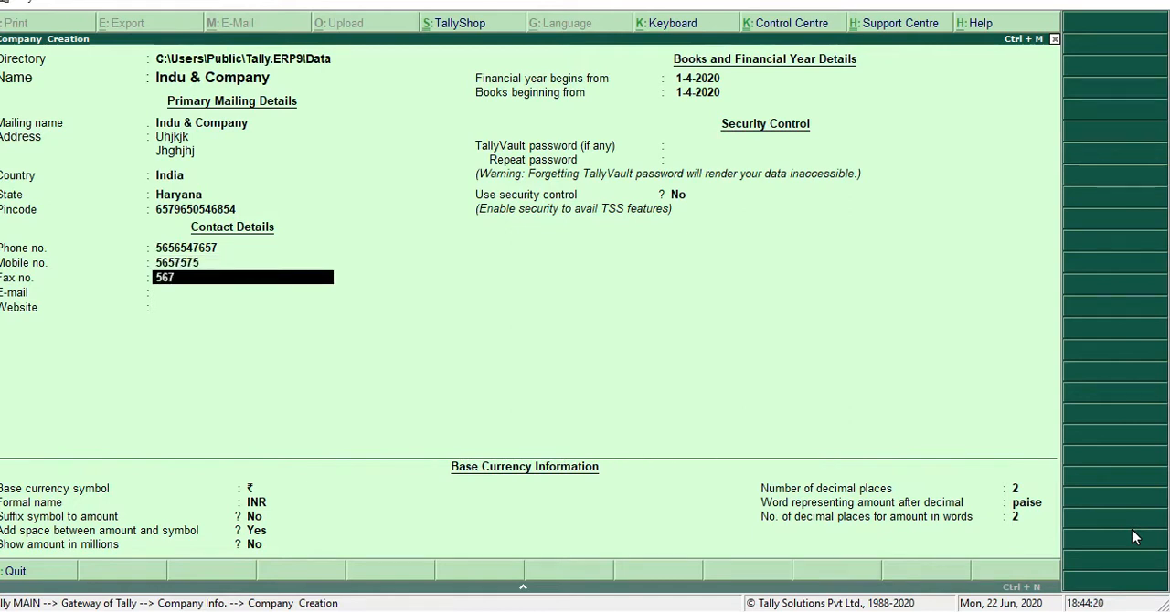
pyautogui.press('Return')
pyautogui.write('gfhgfh')
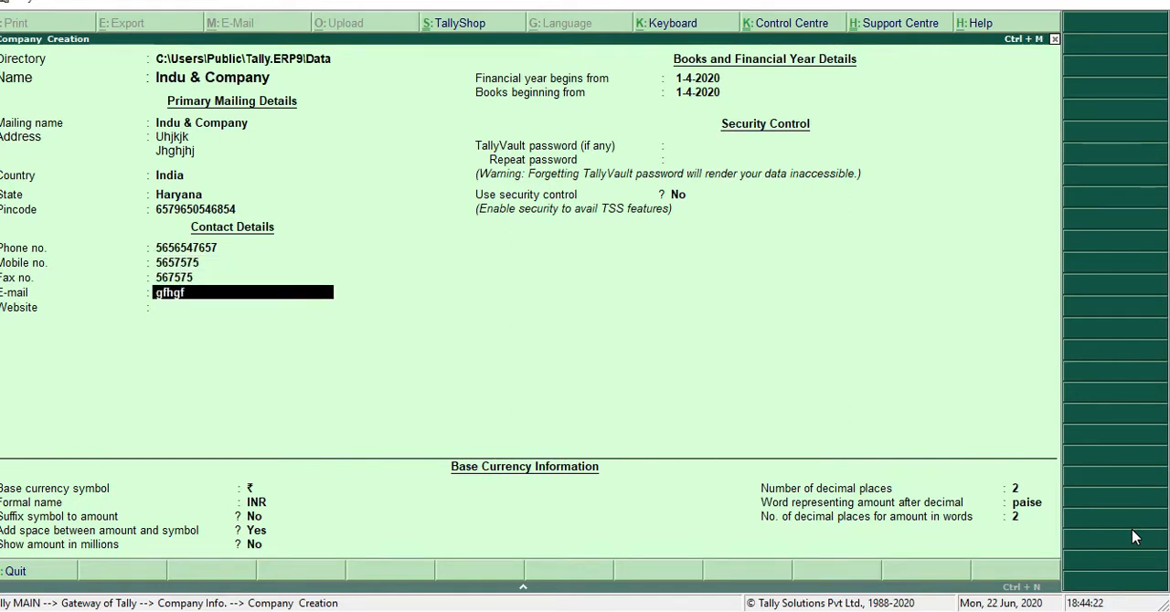
pyautogui.press('Return')
pyautogui.write('gfhgf')
pyautogui.press('Return')
pyautogui.press('Return')
pyautogui.press('Return')
pyautogui.press('Return')
pyautogui.press('Return')
pyautogui.press('Return')
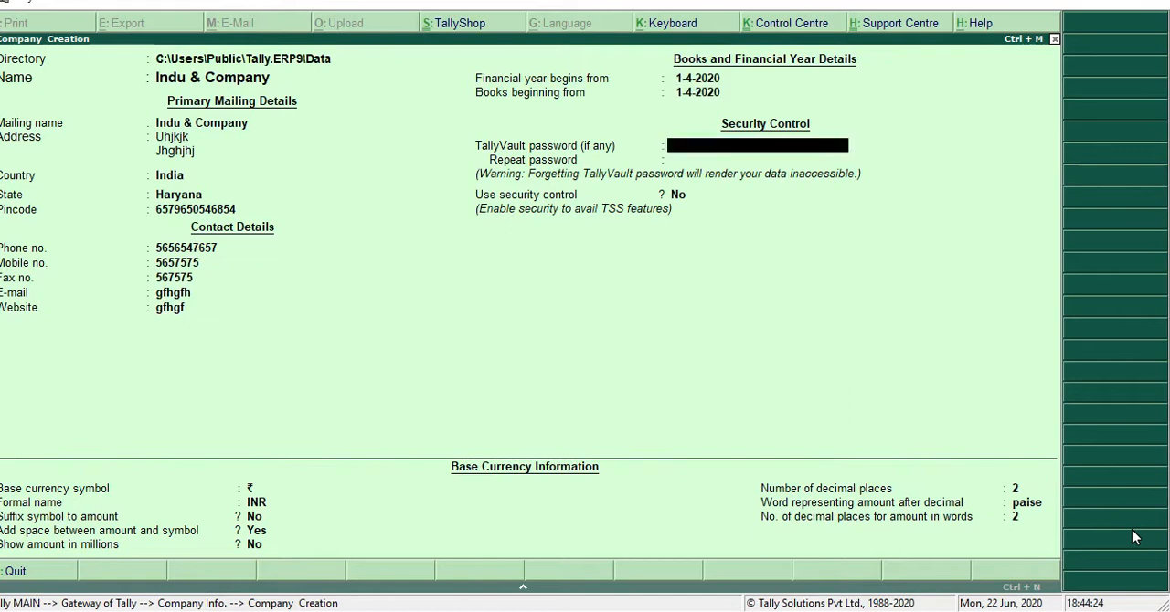
# Accept the default financial year, security and base currency settings without a TallyVault password, and save the company
pyautogui.press('Return')
pyautogui.press('Return')
pyautogui.press('Return')
pyautogui.press('Return')
pyautogui.press('Return')
pyautogui.press('Return')
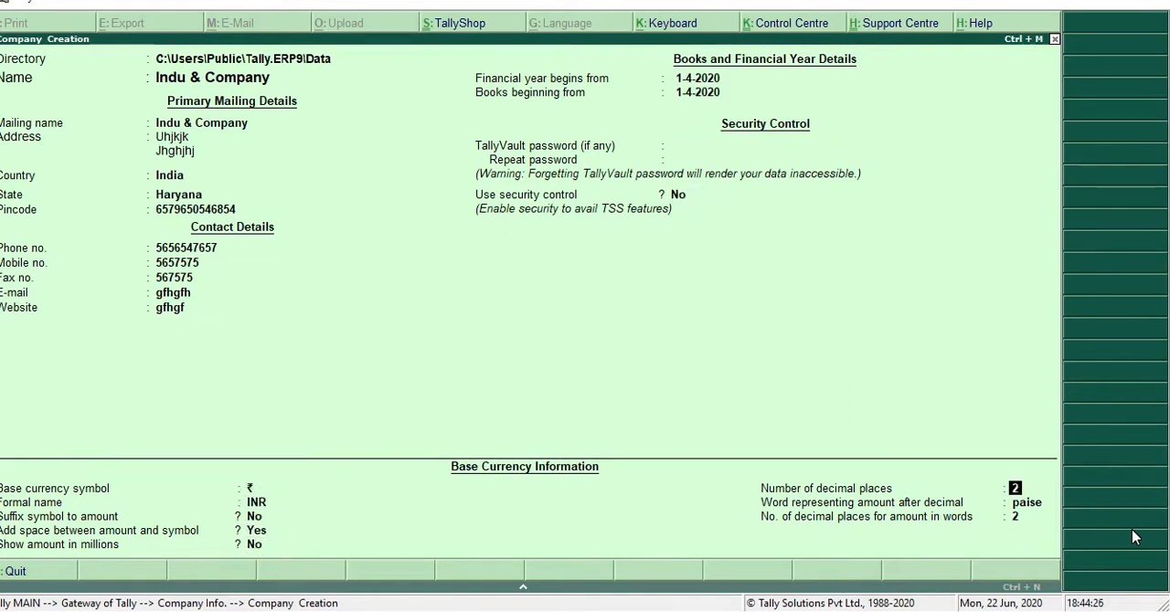
pyautogui.press('Return')
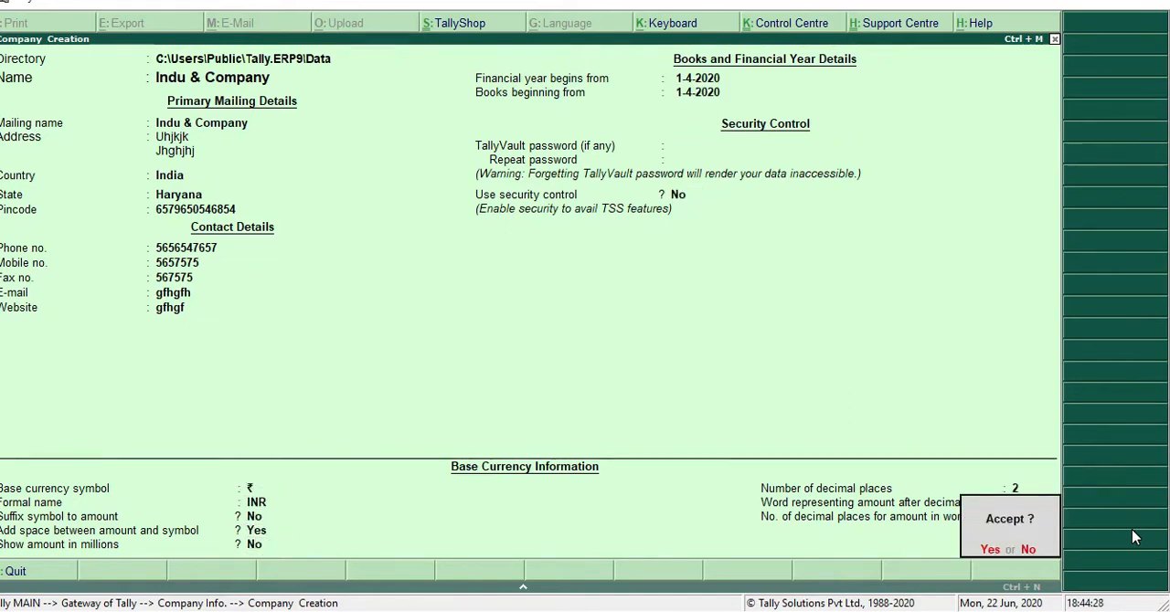
pyautogui.press('Return')
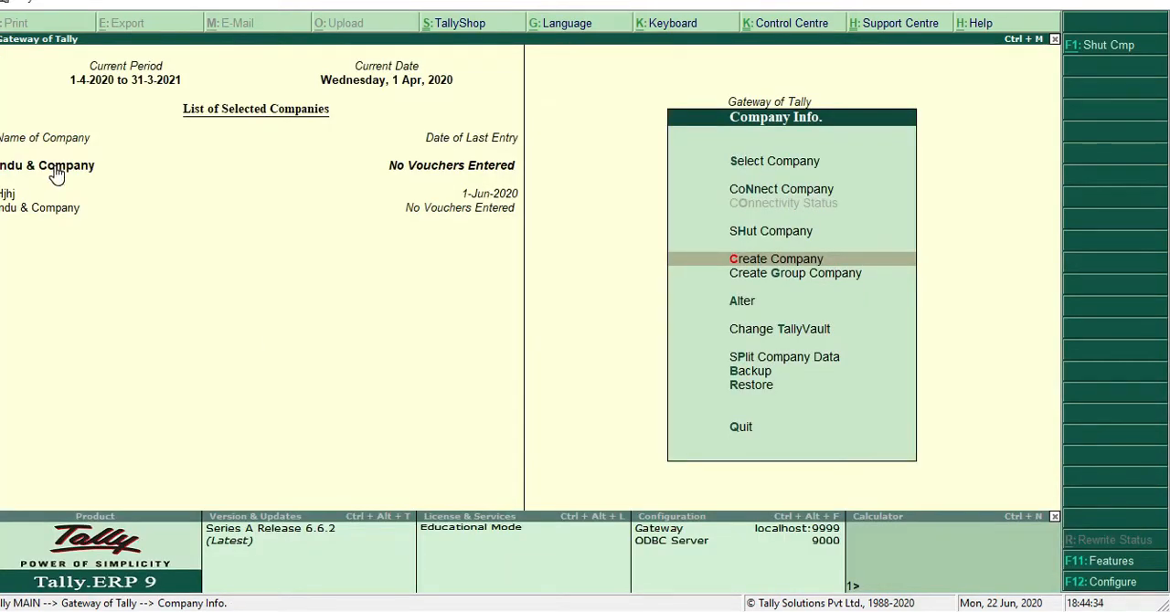
# Leave the company options and open the ledger options of the accounts masters
pyautogui.press('Escape')
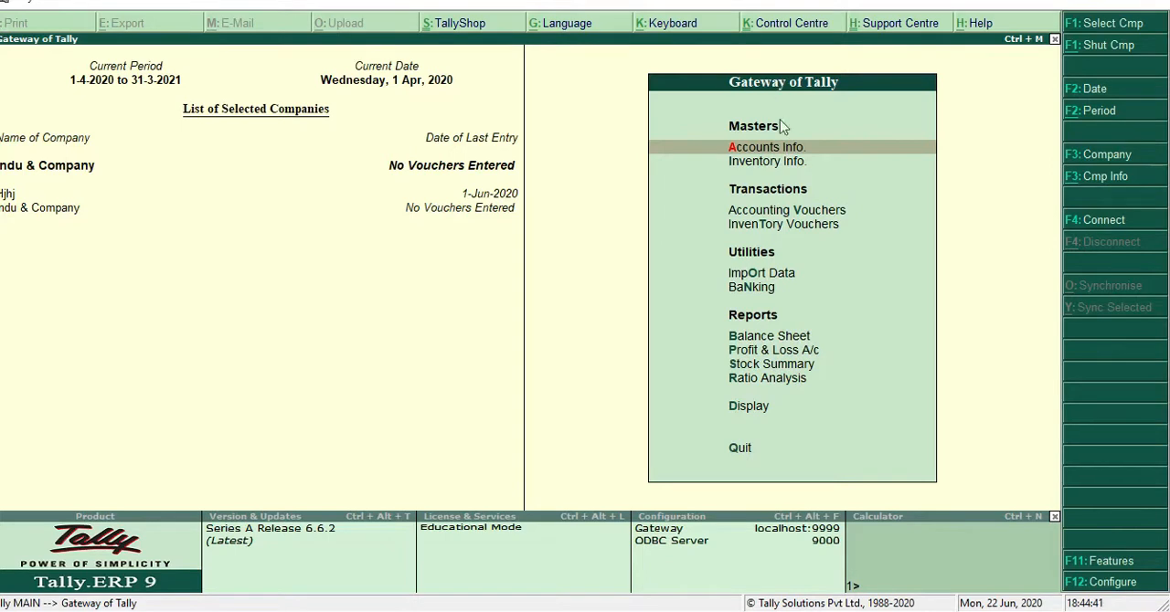
pyautogui.press('Return')
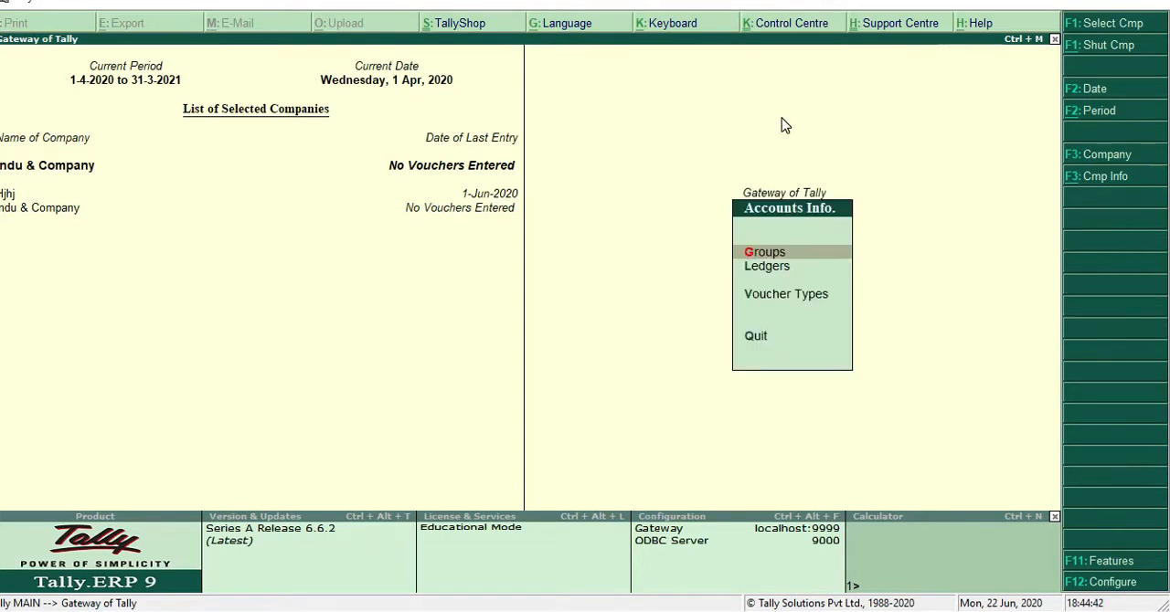
pyautogui.press('Down')
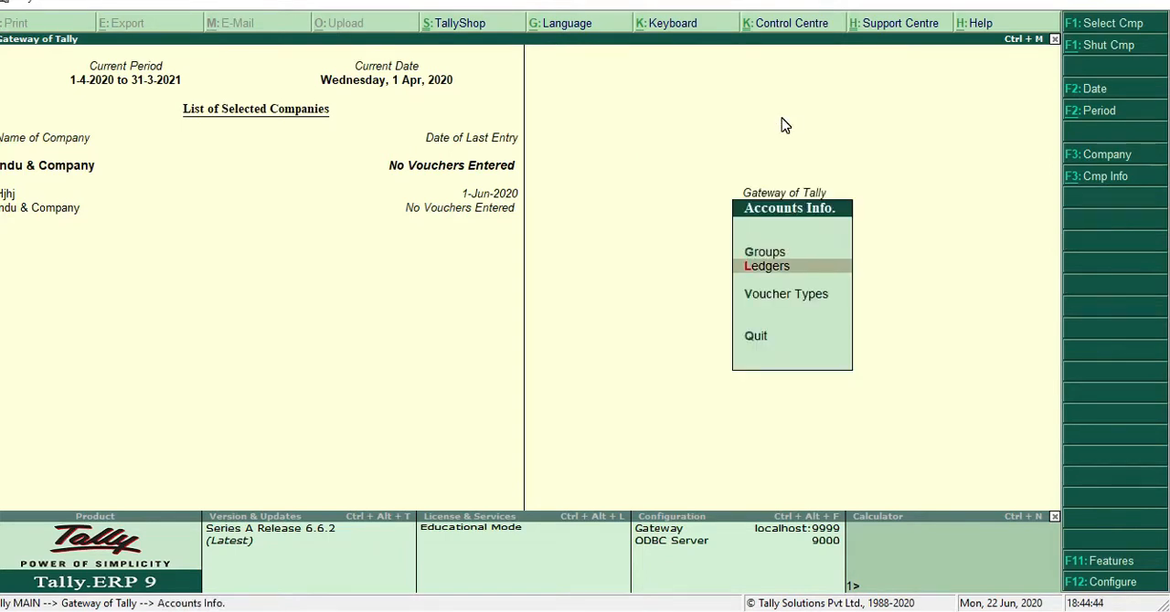
pyautogui.press('Return')
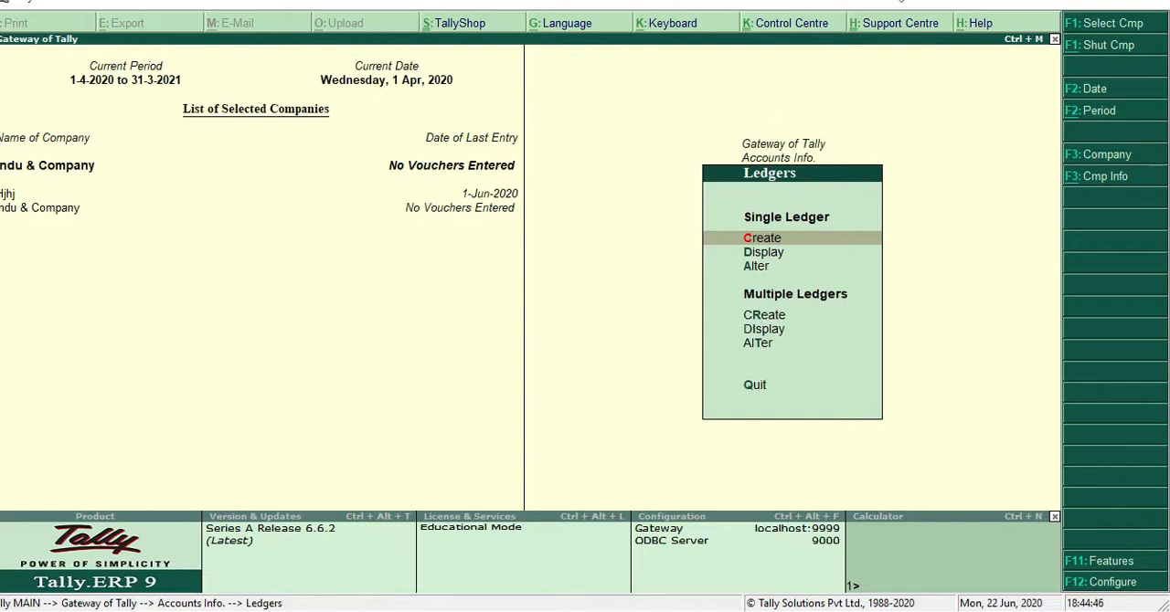
# Switch to the scanned trial balance PDF in Microsoft Edge, examine its debit and credit balances, and return to Tally.ERP 9
pyautogui.click(1065, 8)
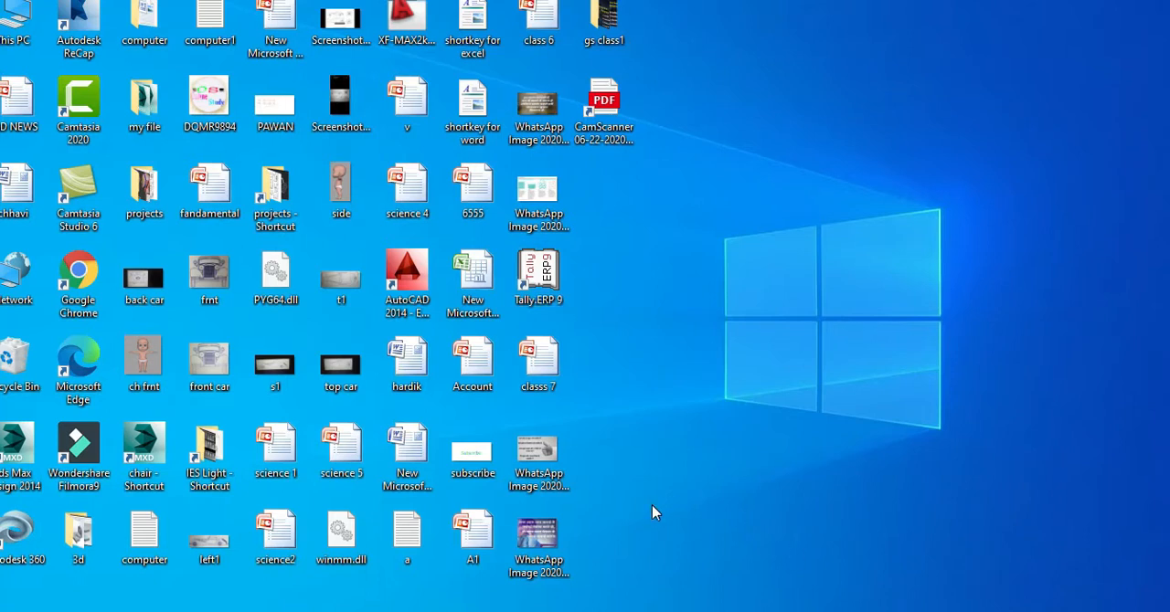
pyautogui.hotkey('alt', 'Tab')
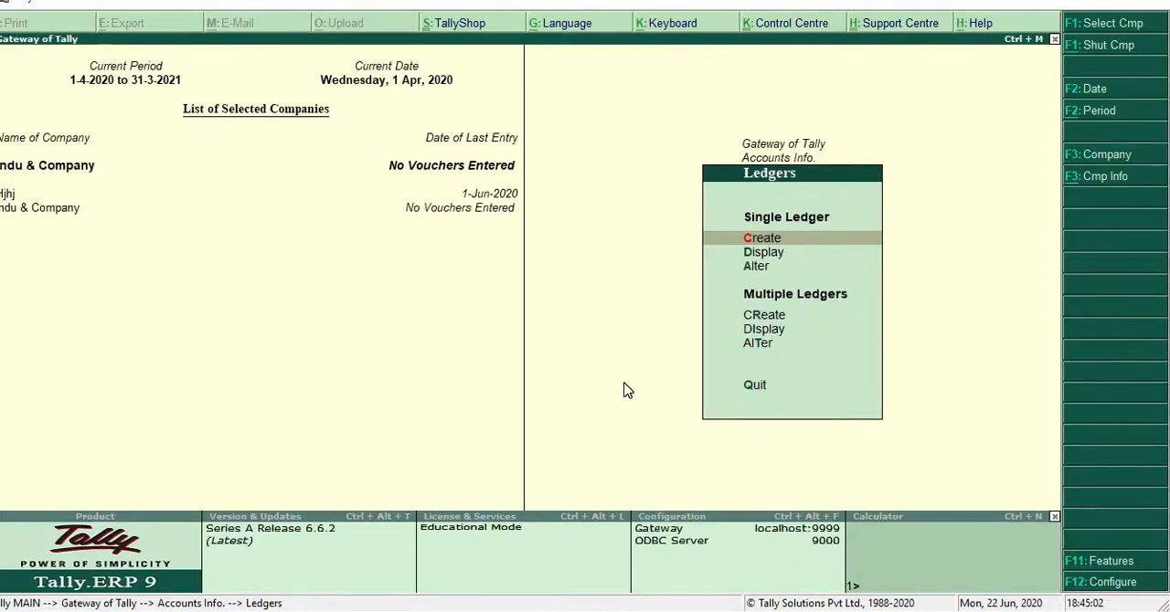
pyautogui.hotkey('alt', 'Tab')
pyautogui.click(580, 340)
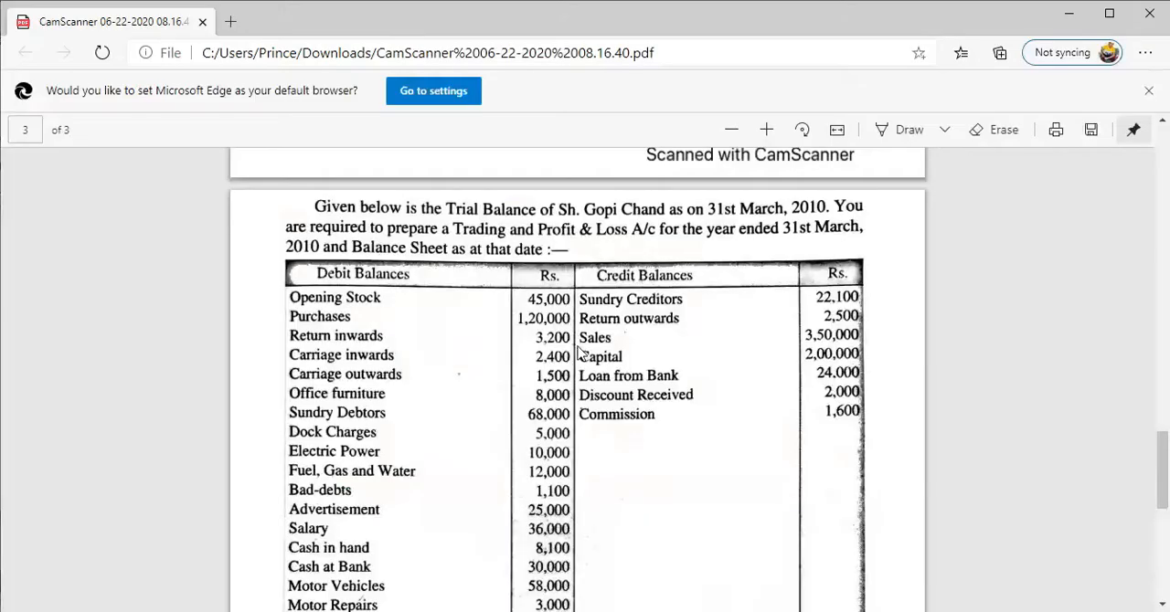
pyautogui.scroll(-3, 517, 450)
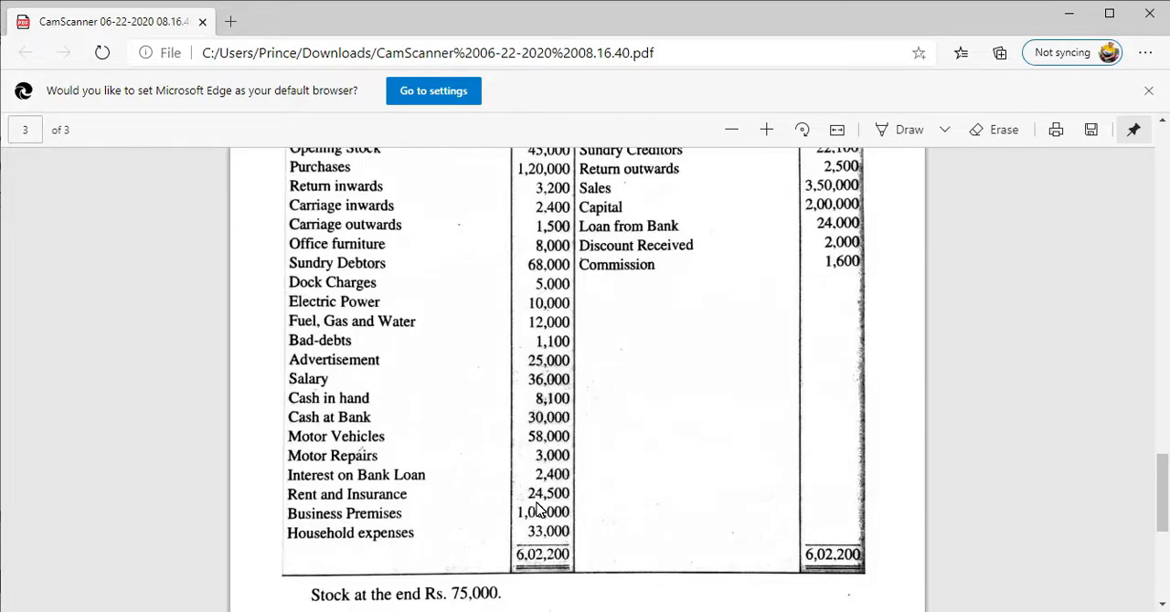
pyautogui.scroll(3, 436, 293)
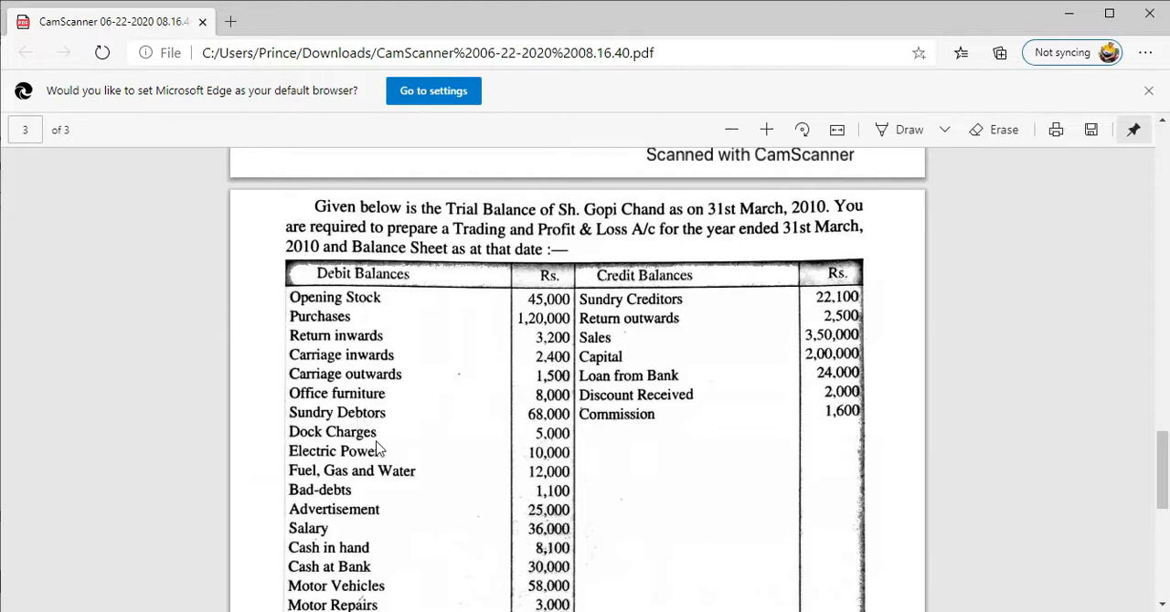
pyautogui.scroll(-1, 379, 443)
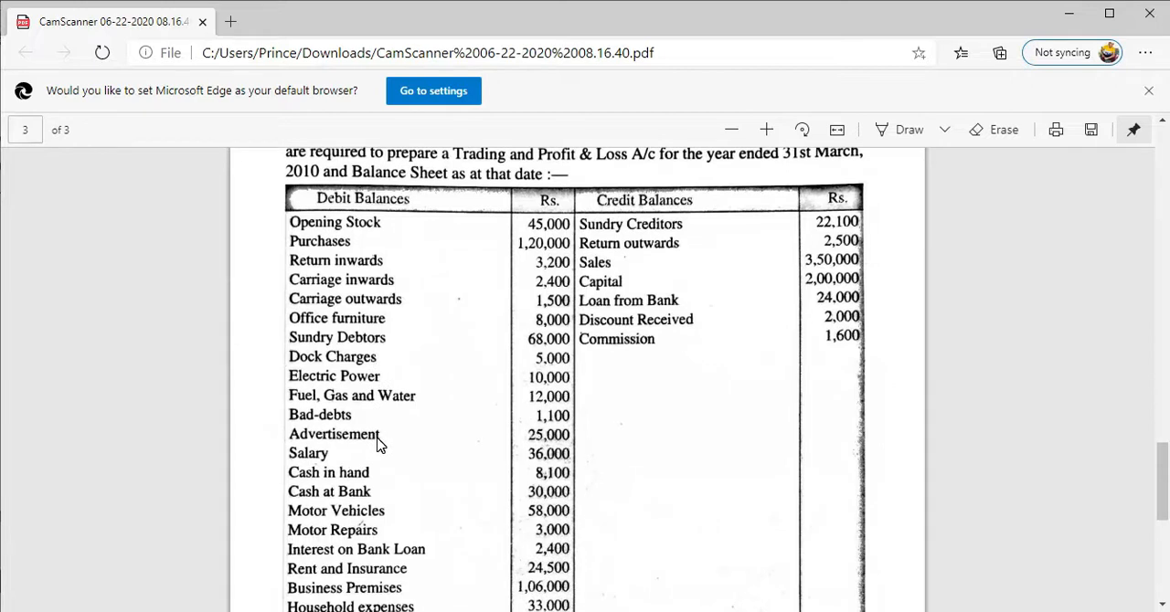
pyautogui.scroll(-1, 381, 444)
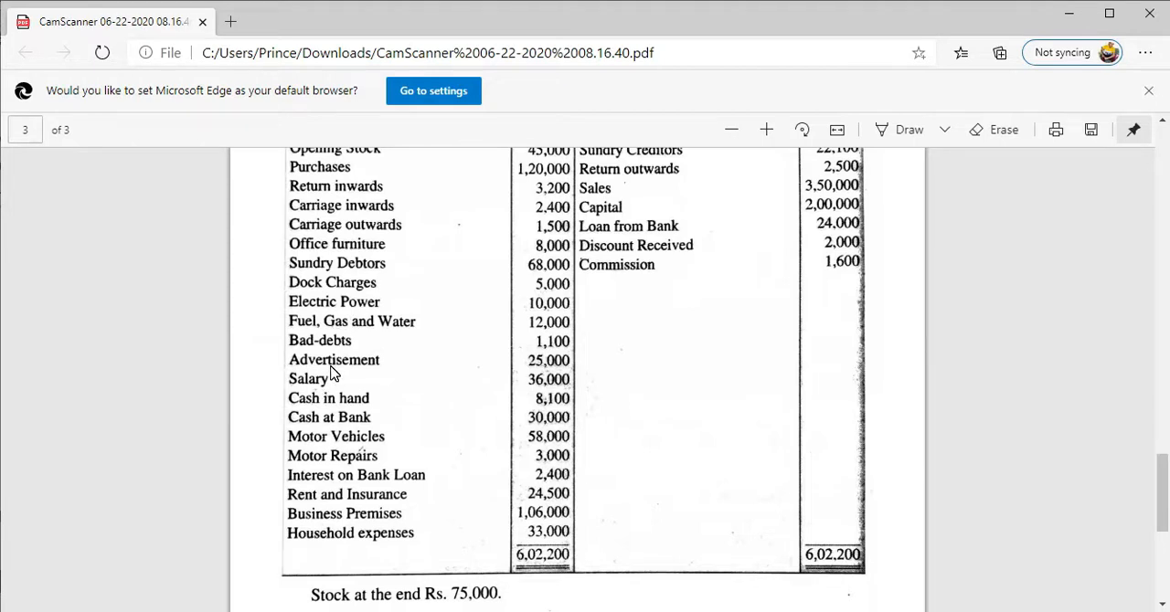
pyautogui.scroll(1, 395, 366)
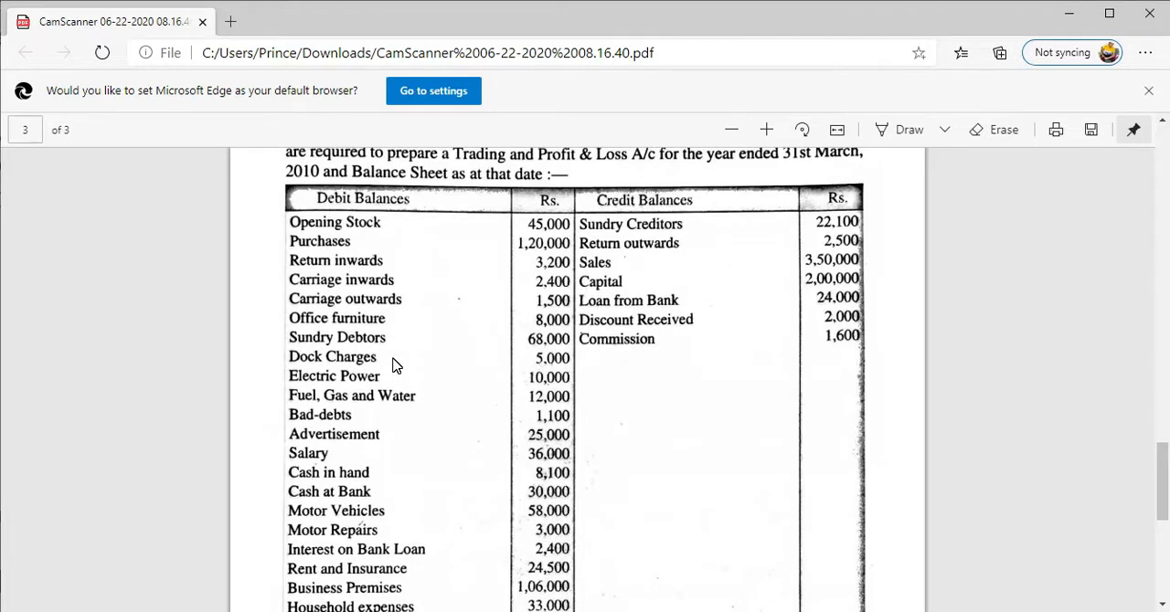
pyautogui.scroll(-1, 394, 366)
pyautogui.scroll(1, 395, 365)
pyautogui.click(1078, 18)
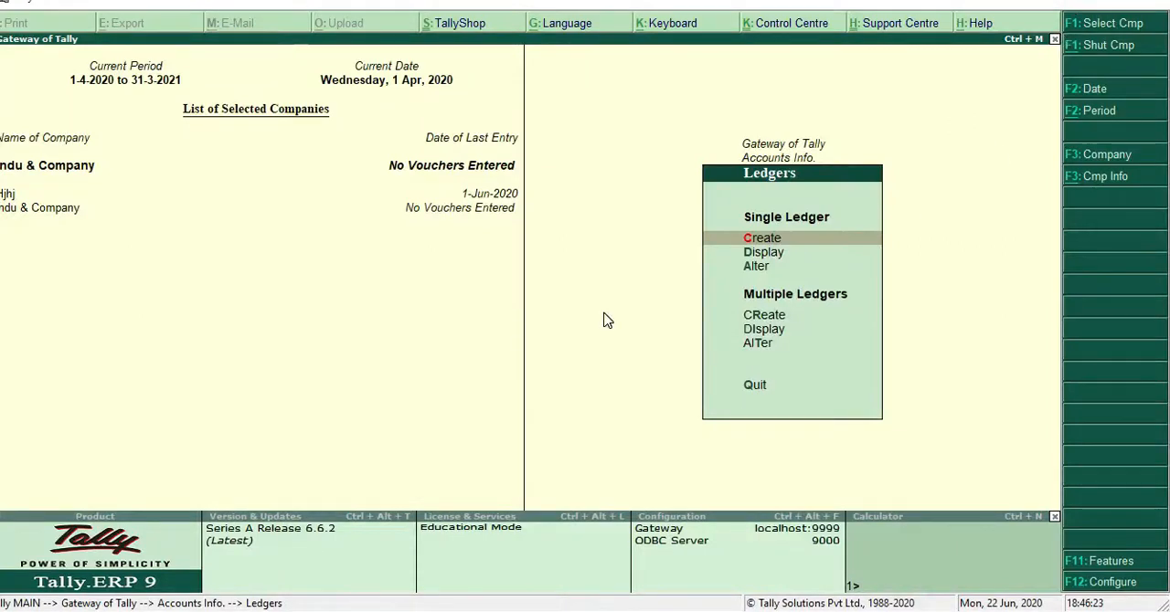
# Start a single ledger named Opening Stock under Direct Expenses, with inventory values affected and ledger type Not Applicable
pyautogui.press('Return')
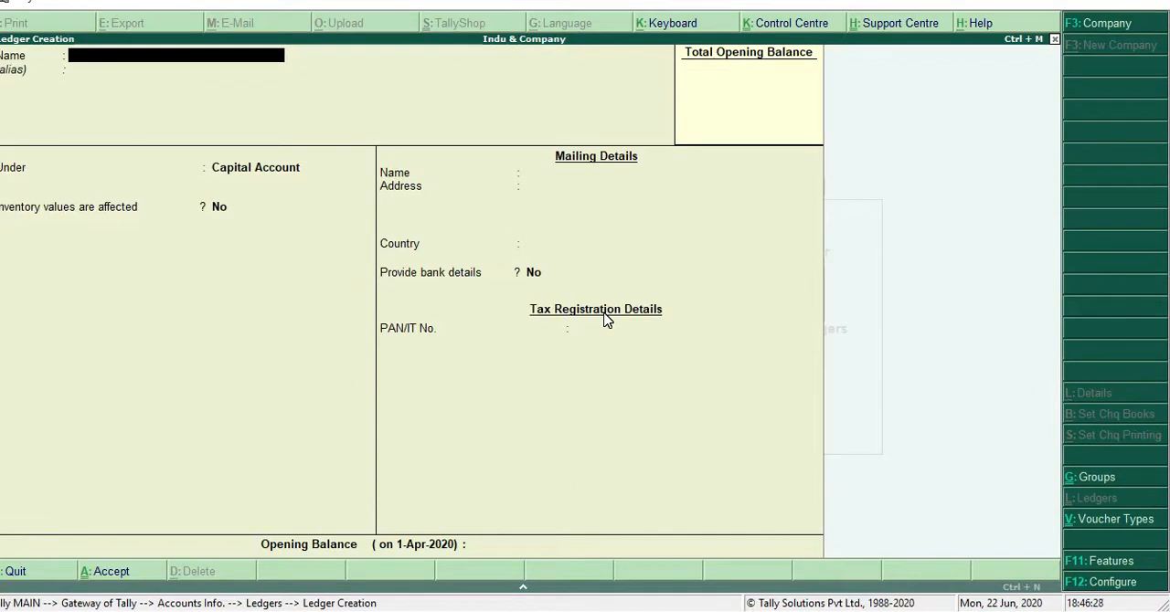
pyautogui.write('Opening')
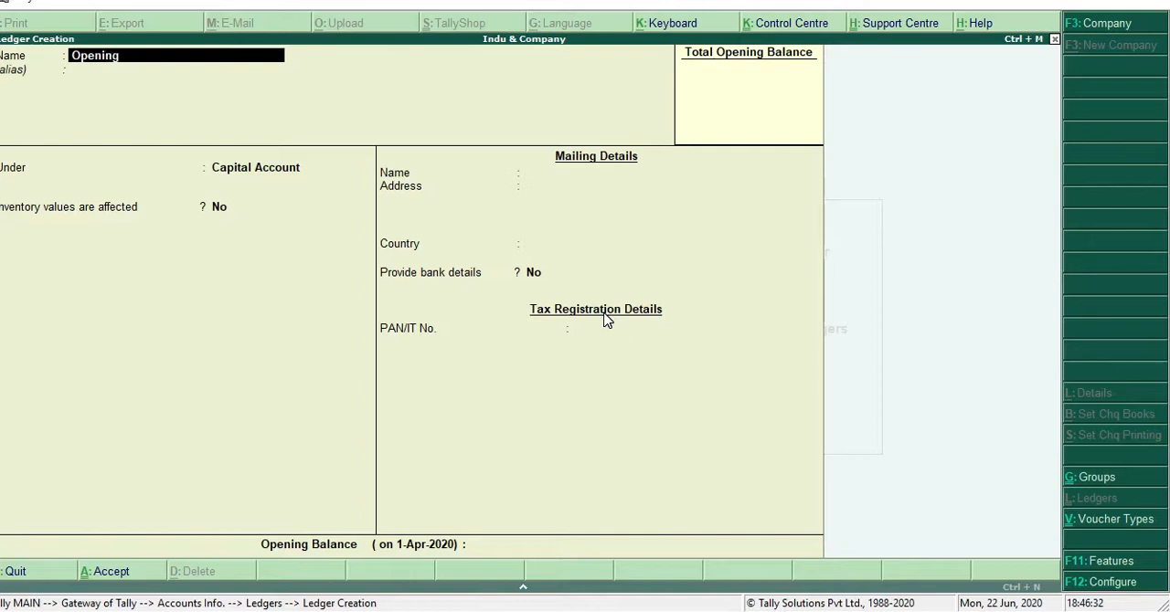
pyautogui.write(' Stock')
pyautogui.press('Return')
pyautogui.press('Return')
pyautogui.write('D')
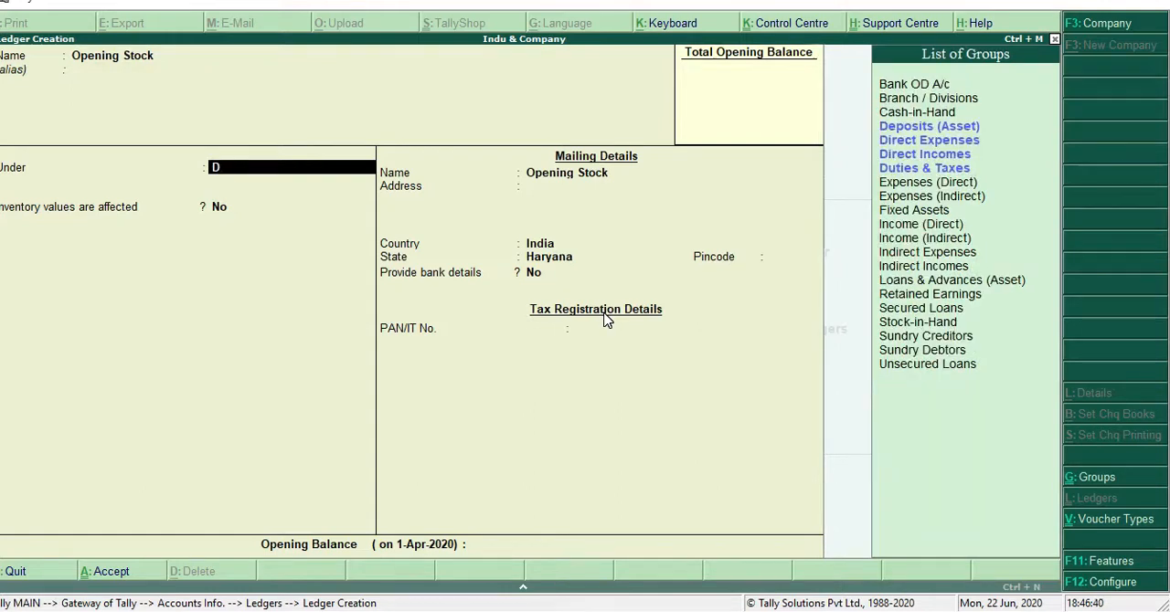
pyautogui.press('Down')
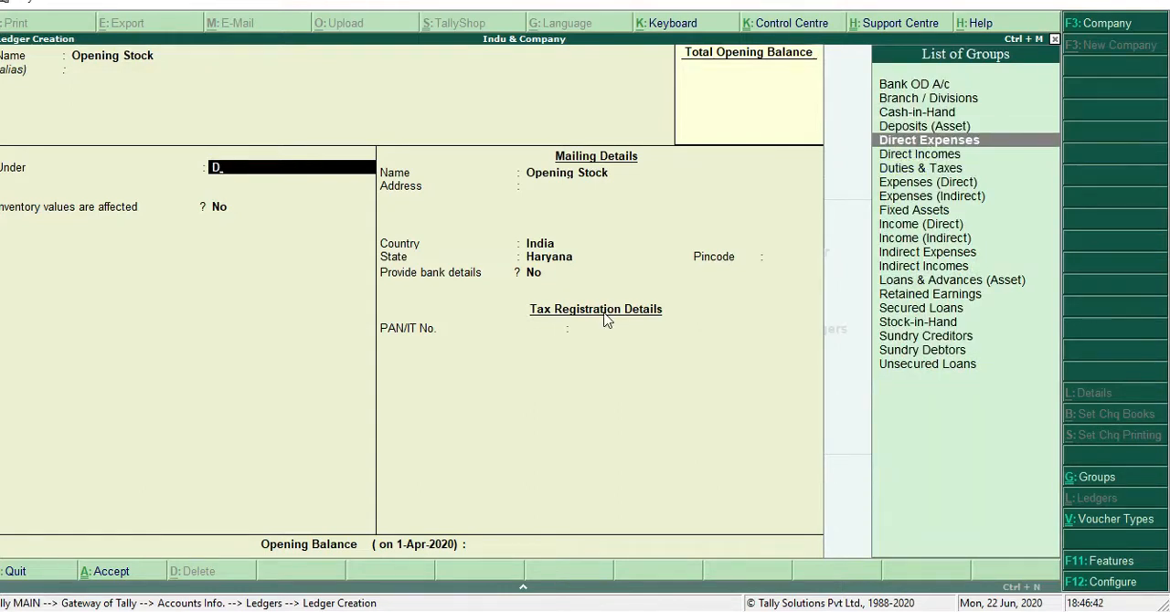
pyautogui.press('Return')
pyautogui.press('y')
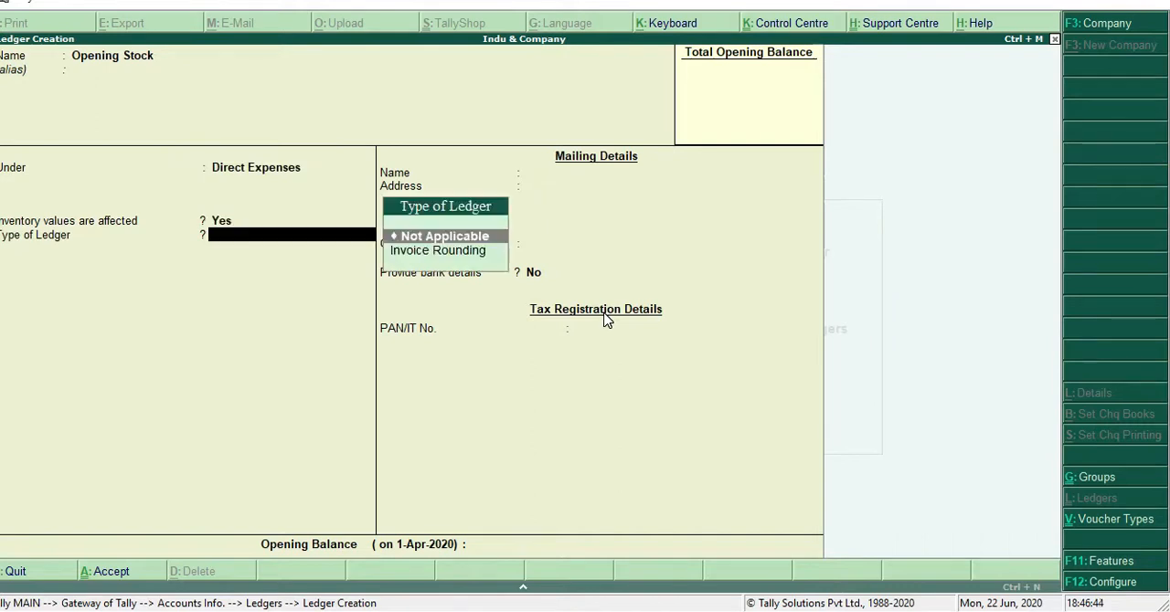
pyautogui.press('Return')
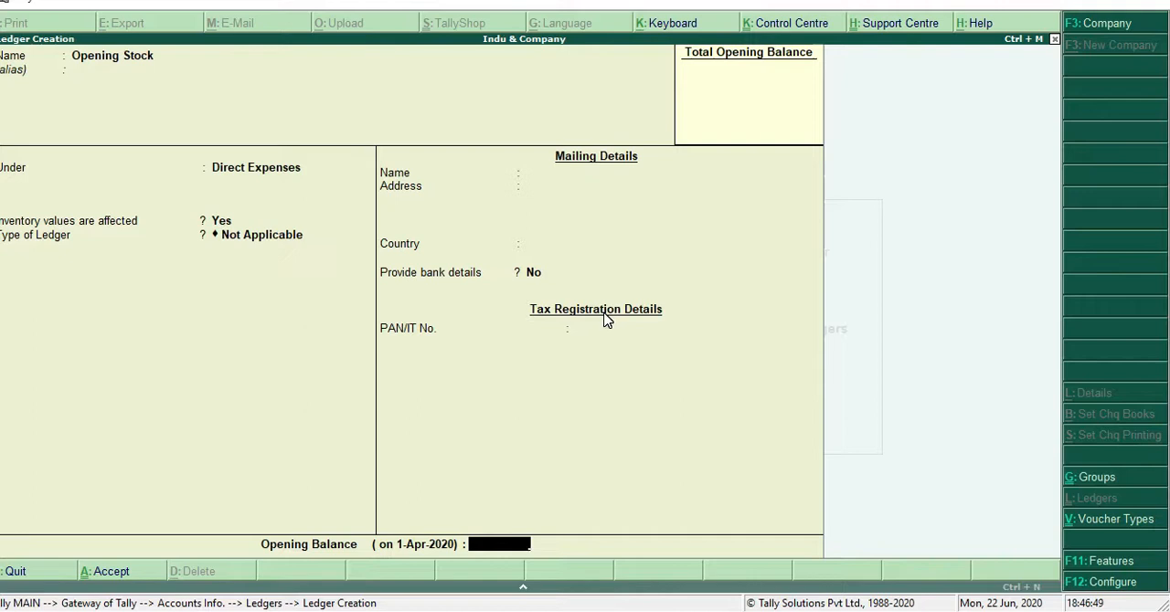
# Give the Opening Stock ledger an opening balance of 45,000 Dr and save it
pyautogui.write('45,000')
pyautogui.press('Return')
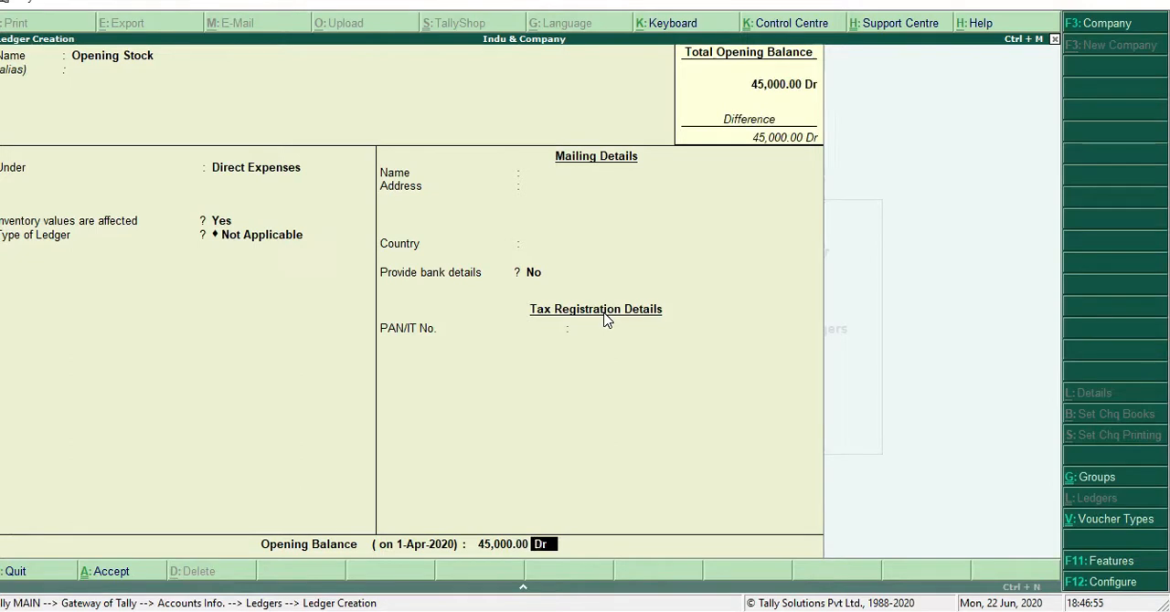
pyautogui.press('Return')
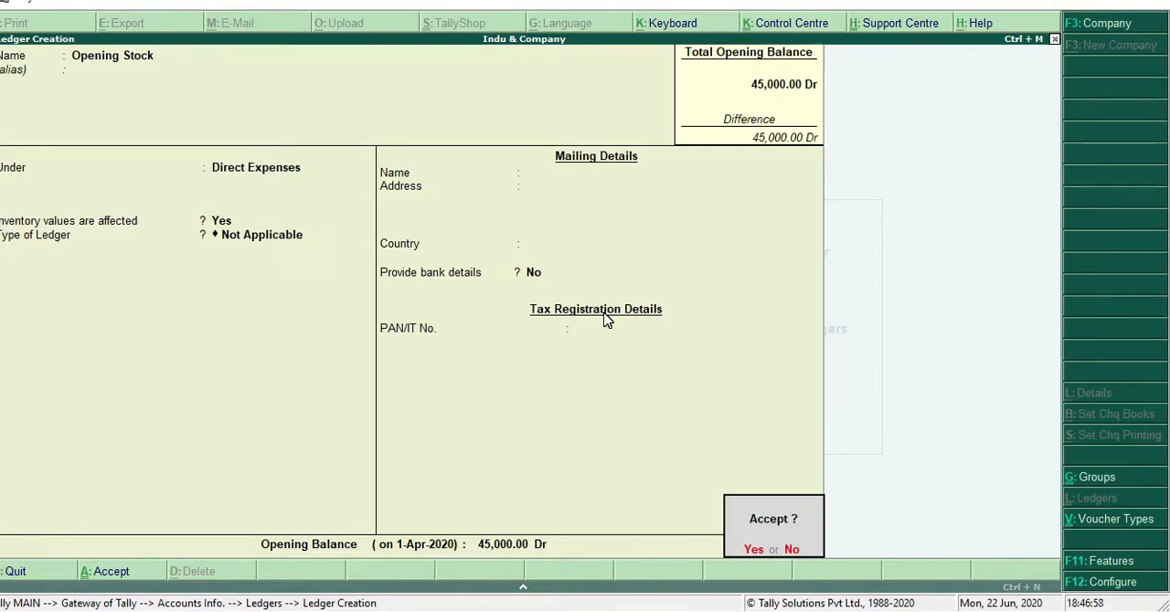
pyautogui.press('Return')
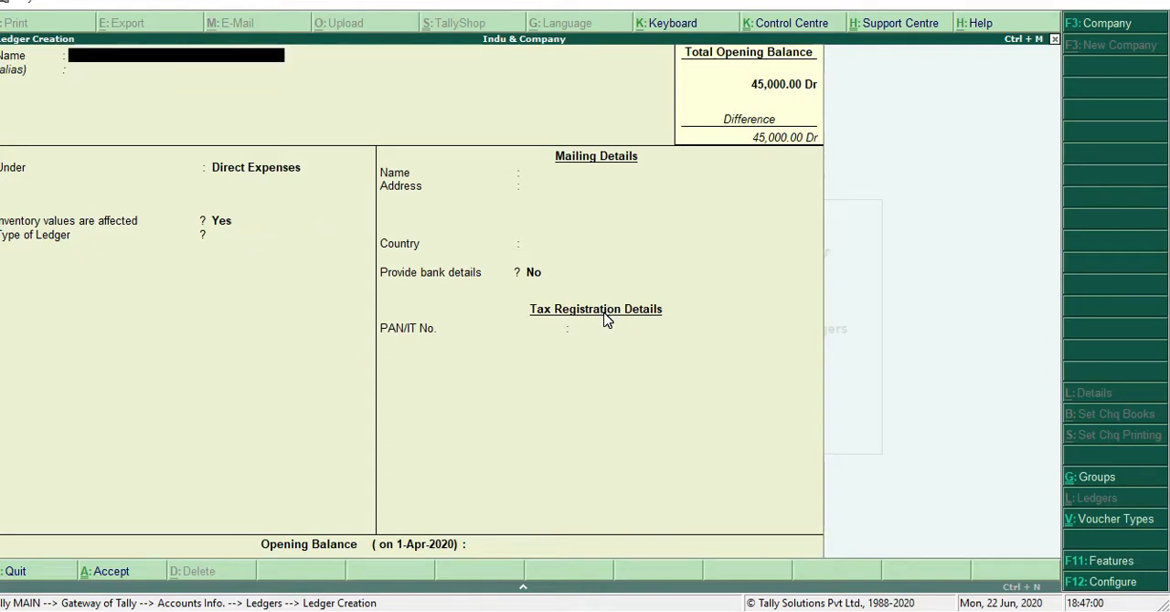
# Start a ledger named Purchase under Purchase Accounts, keeping inventory values affected and ledger type Not Applicable
pyautogui.write('Purchase')
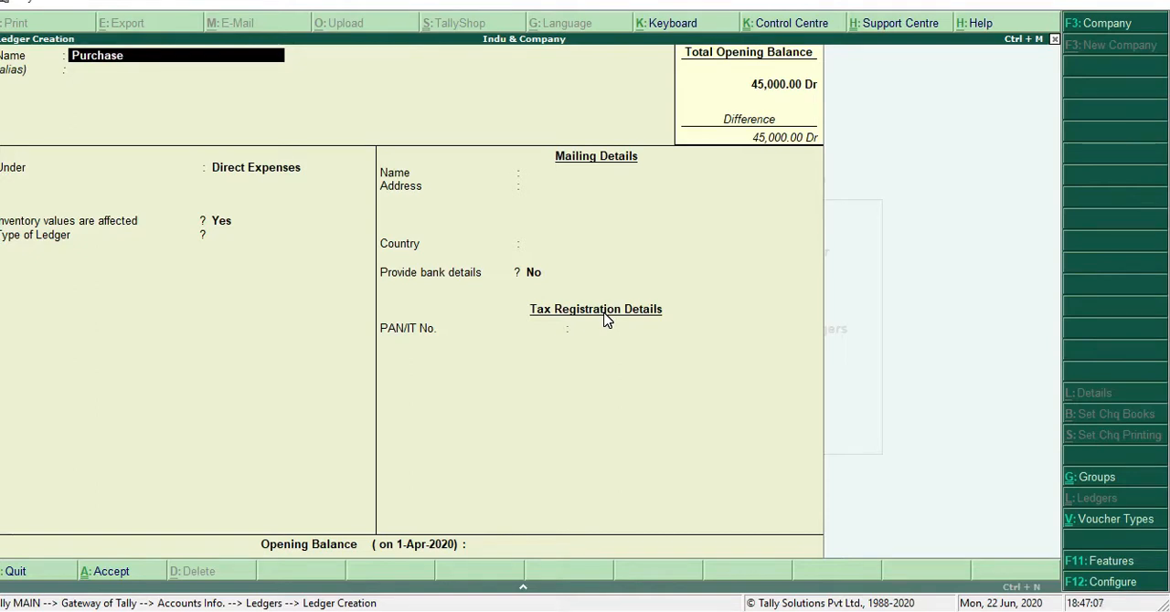
pyautogui.press('Return')
pyautogui.write('P')
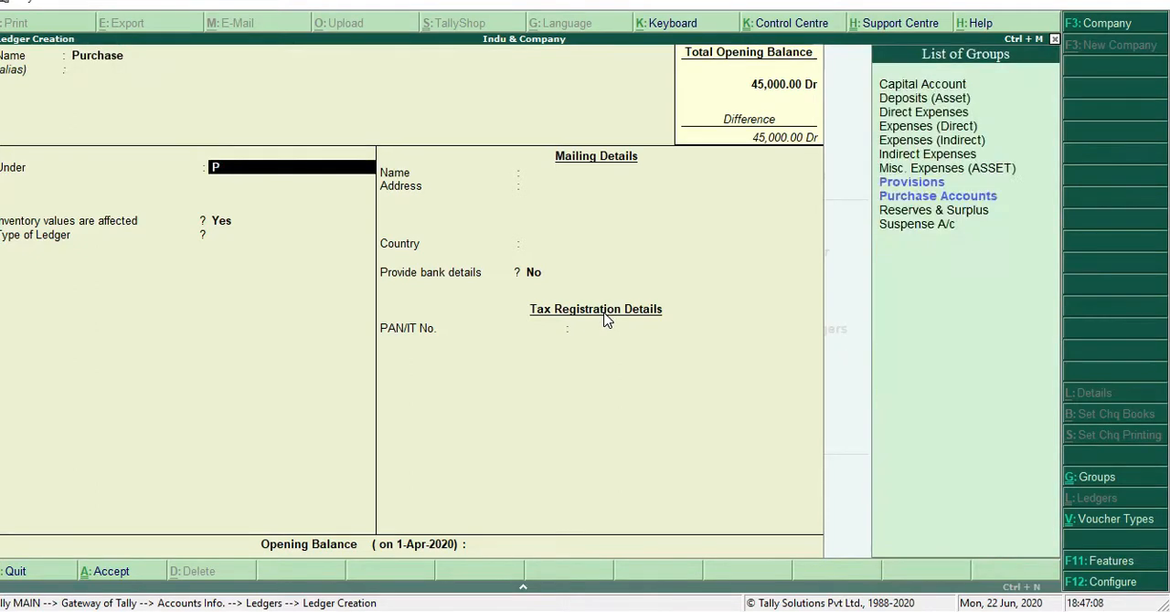
pyautogui.press('Down')
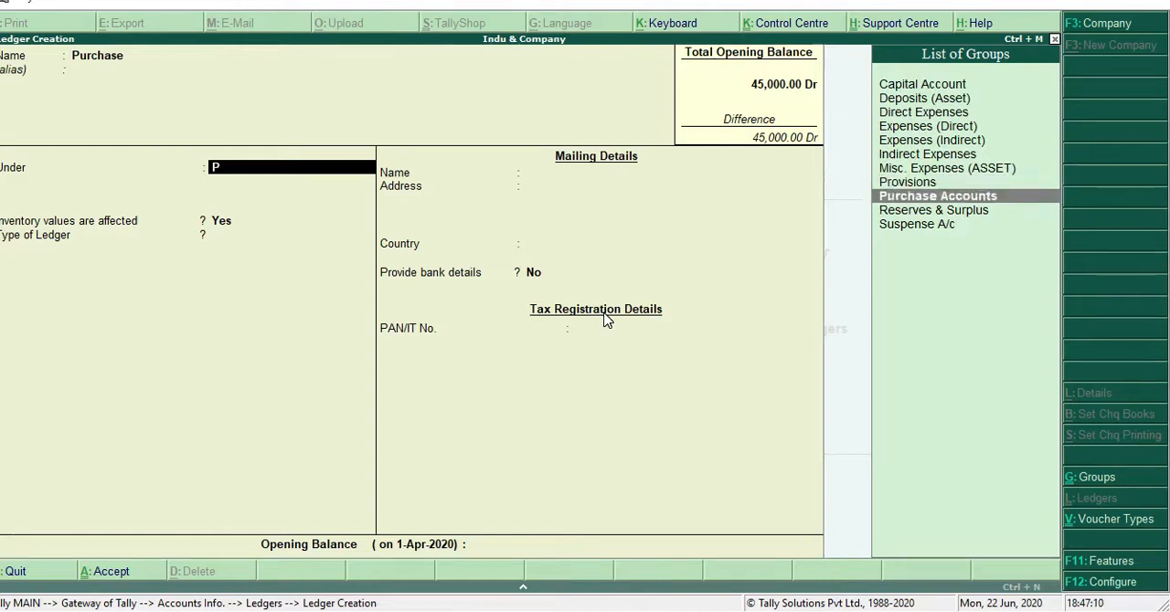
pyautogui.press('Return')
pyautogui.press('Return')
pyautogui.press('Return')
pyautogui.press('Return')
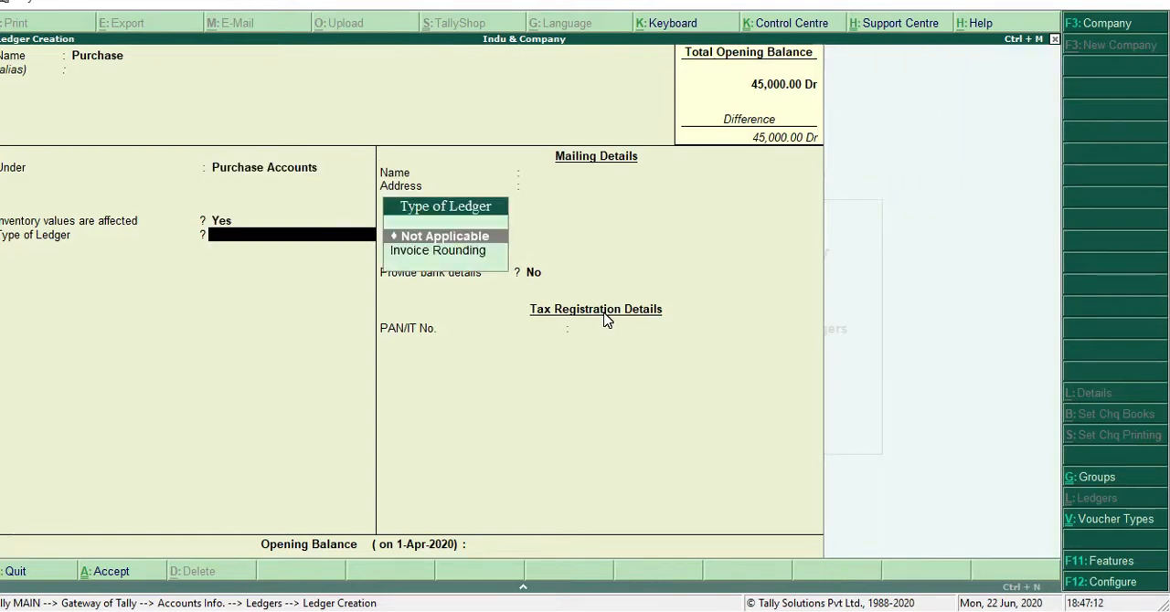
# Decline saving the Purchase ledger without a balance, enter an opening balance of 1,20,000 Dr and save it
pyautogui.press('Return')
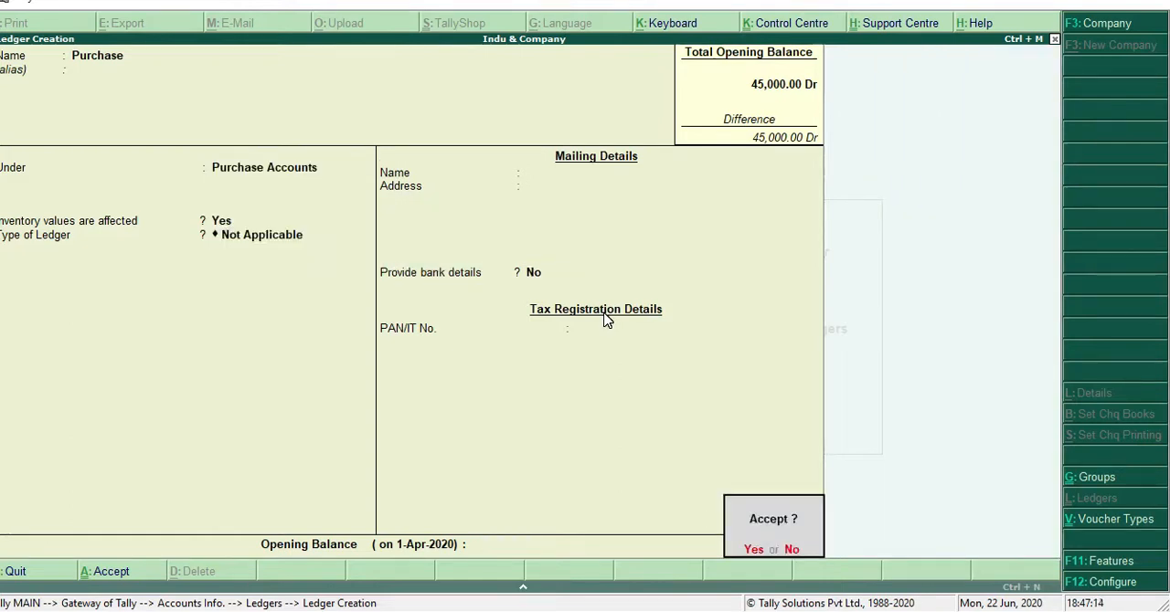
pyautogui.press('n')
pyautogui.press('Return')
pyautogui.press('Return')
pyautogui.press('Return')
pyautogui.press('Return')
pyautogui.press('Return')
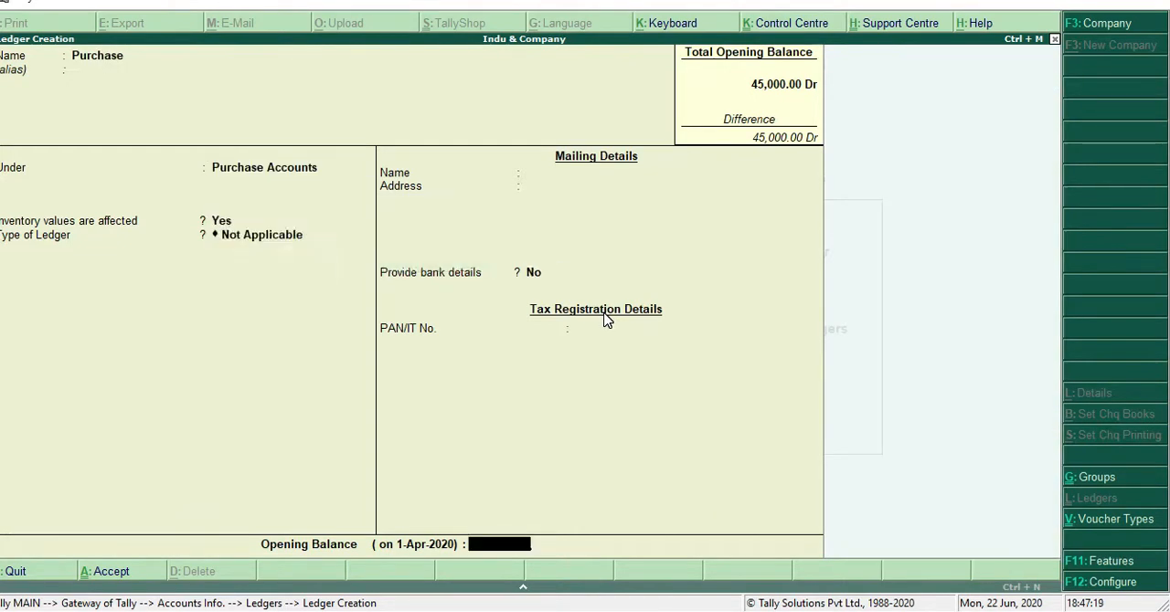
pyautogui.write('1,2')
pyautogui.write('0,0')
pyautogui.write('0000')
pyautogui.press('Return')
pyautogui.press('Return')
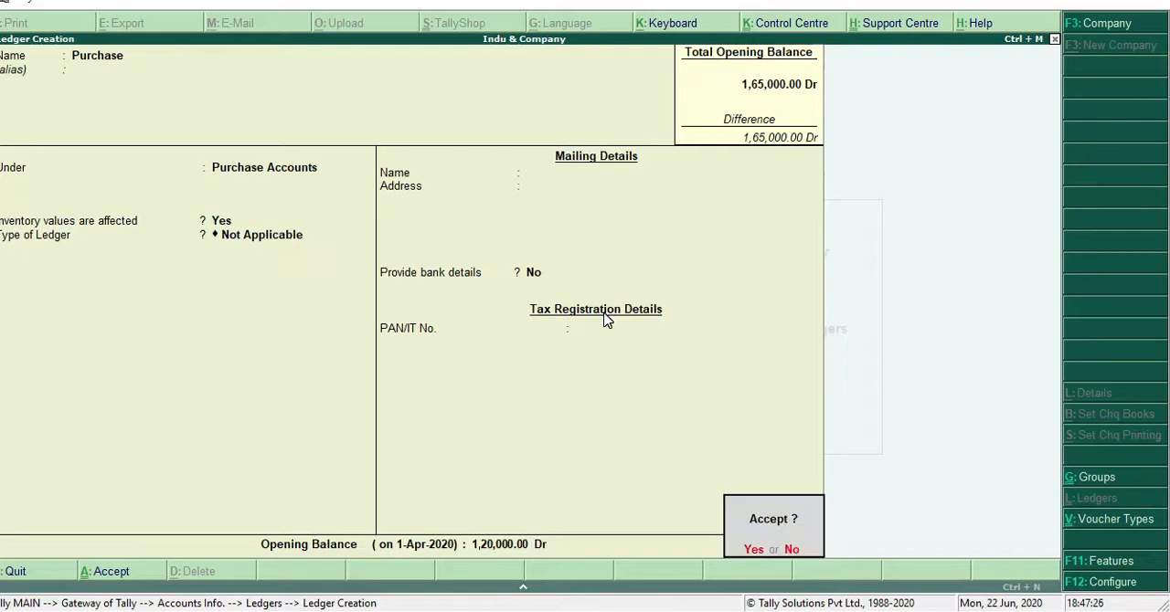
pyautogui.press('Return')
# Start a ledger named Purchase Return under Purchase Accounts, keeping inventory values affected and ledger type Not Applicable
pyautogui.write('Purcha')
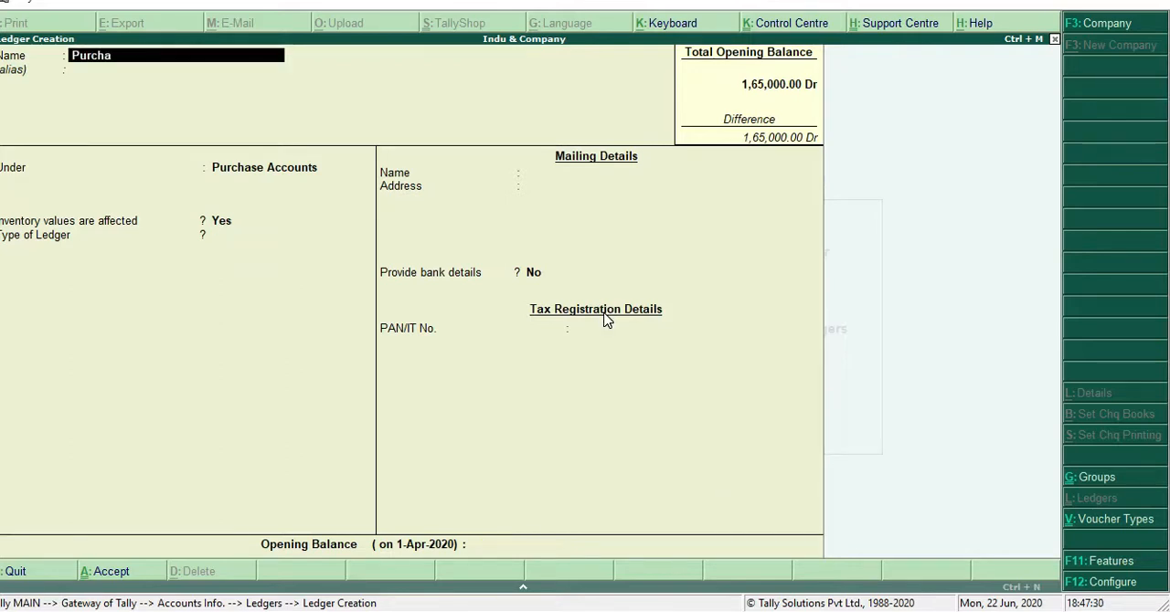
pyautogui.write('se Return')
pyautogui.press('Return')
pyautogui.press('Return')
pyautogui.press('Return')
pyautogui.press('Return')
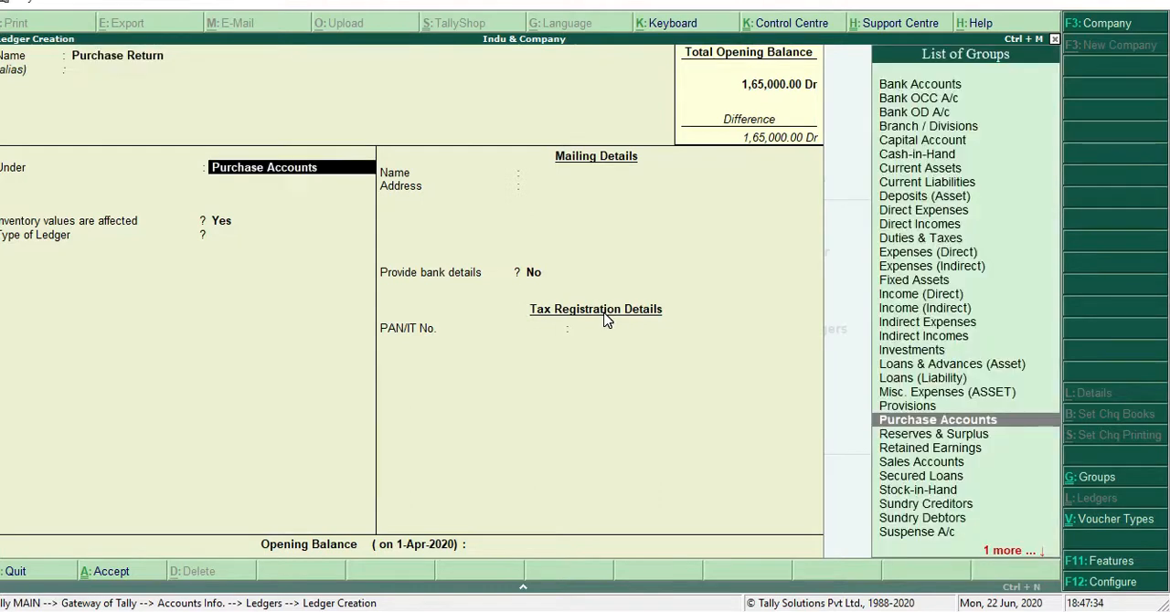
pyautogui.press('Return')
pyautogui.press('Return')
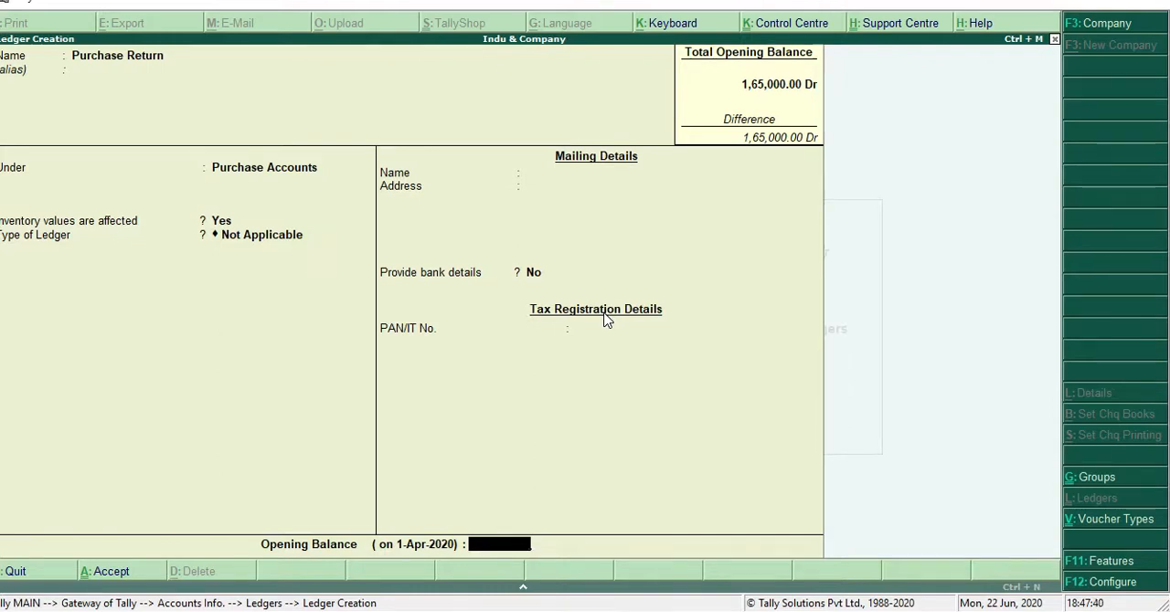
# Give the Purchase Return ledger a credit opening balance of 2,500 and save it
pyautogui.write('2500')
pyautogui.press('Return')
pyautogui.write('c')
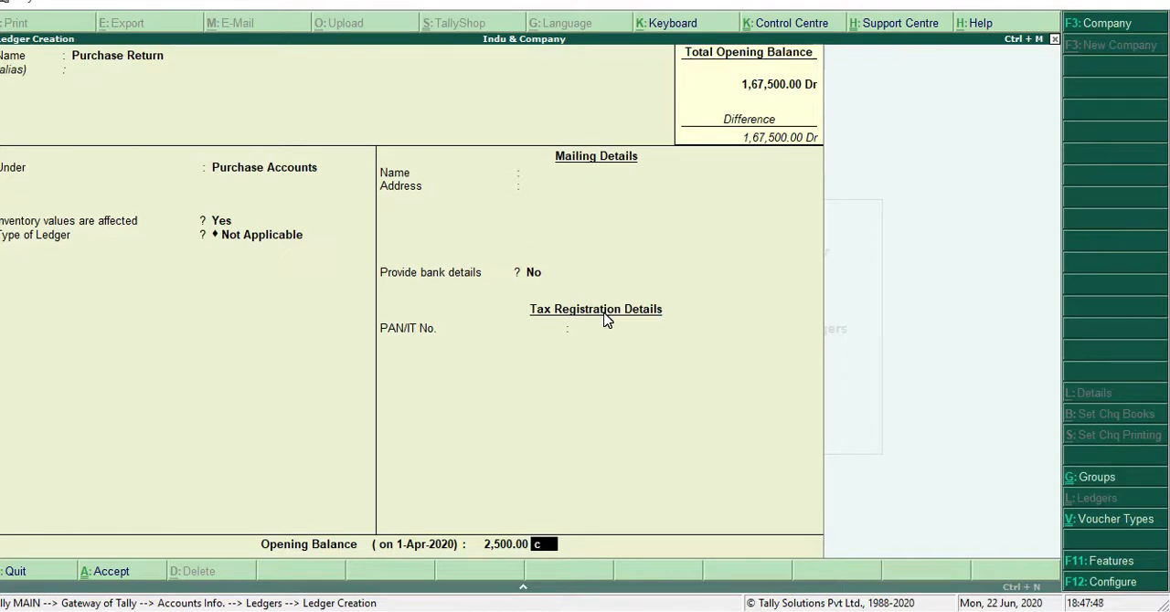
pyautogui.press('Return')
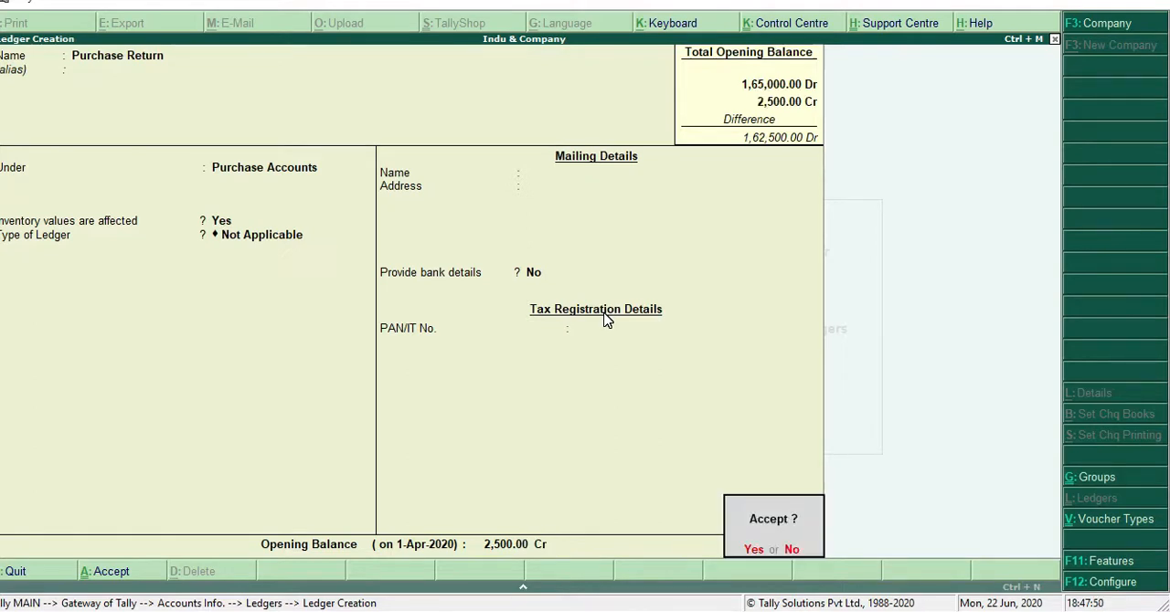
pyautogui.press('Return')
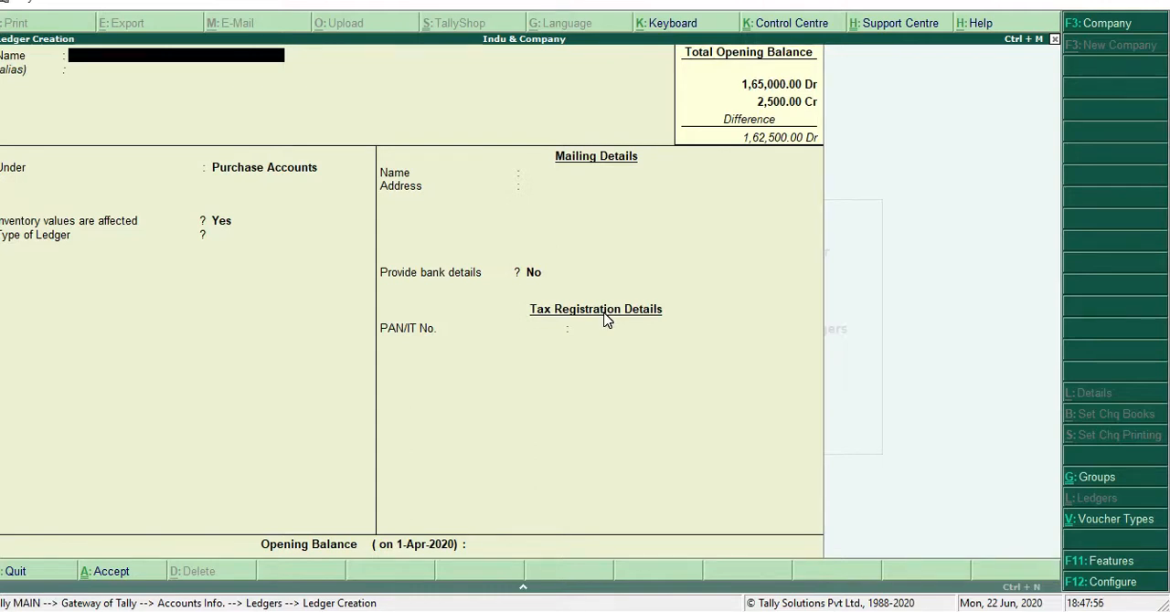
# Name the next new ledger Carriage Inward and leave its alias empty
pyautogui.write('Carriage')
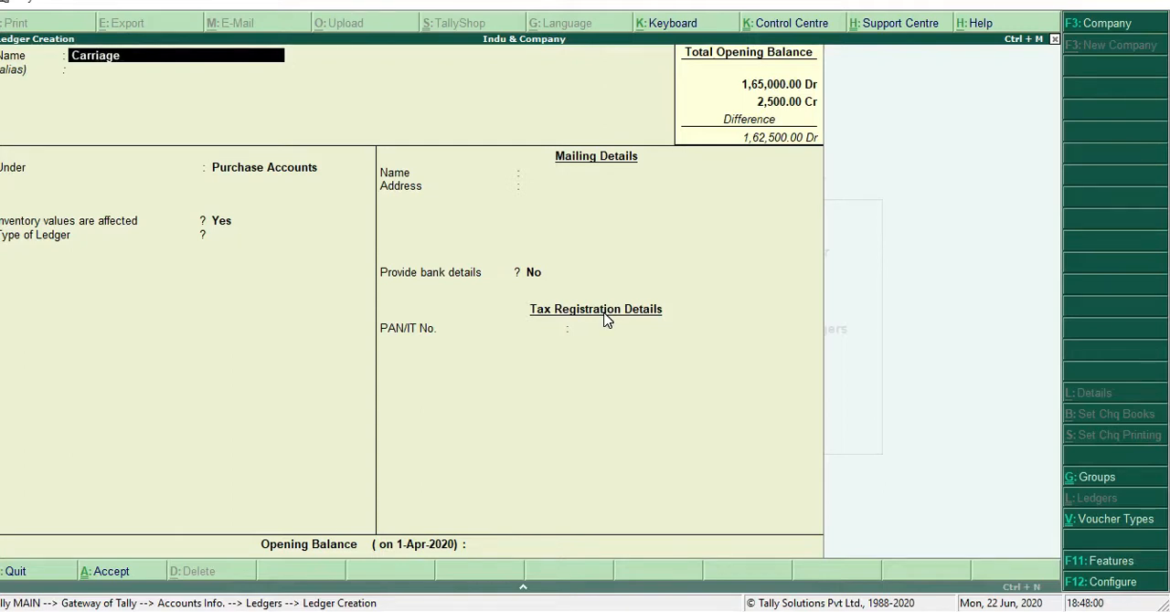
pyautogui.write(' inward')
pyautogui.press('Return')
pyautogui.press('Return')
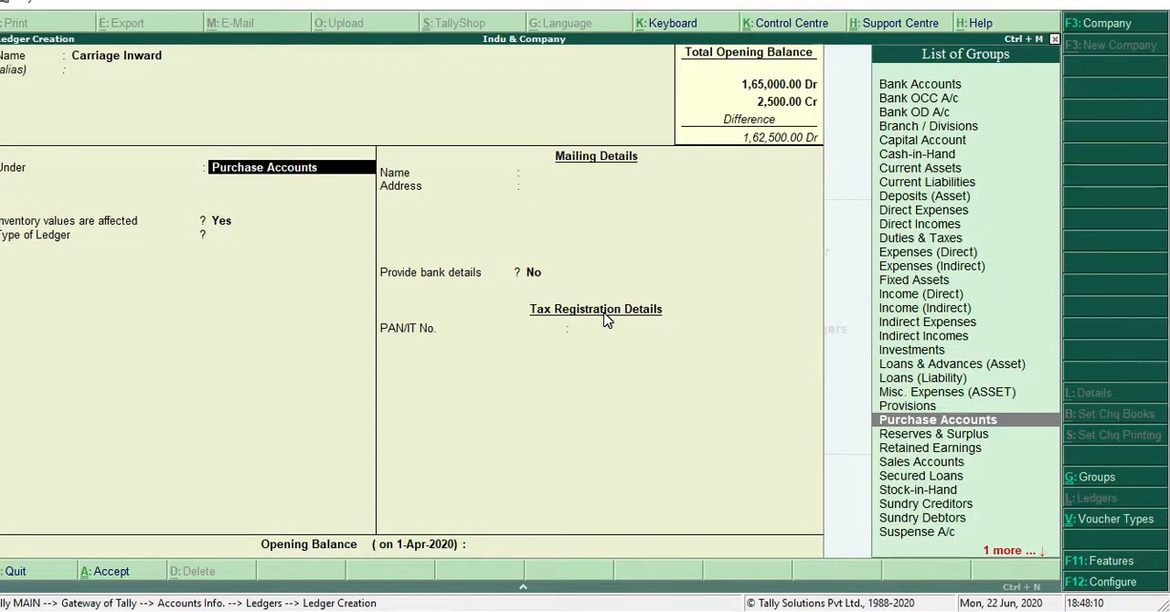
# Place the Carriage Inward ledger under Direct Expenses, with inventory values affected and ledger type Not Applicable
pyautogui.press('space')
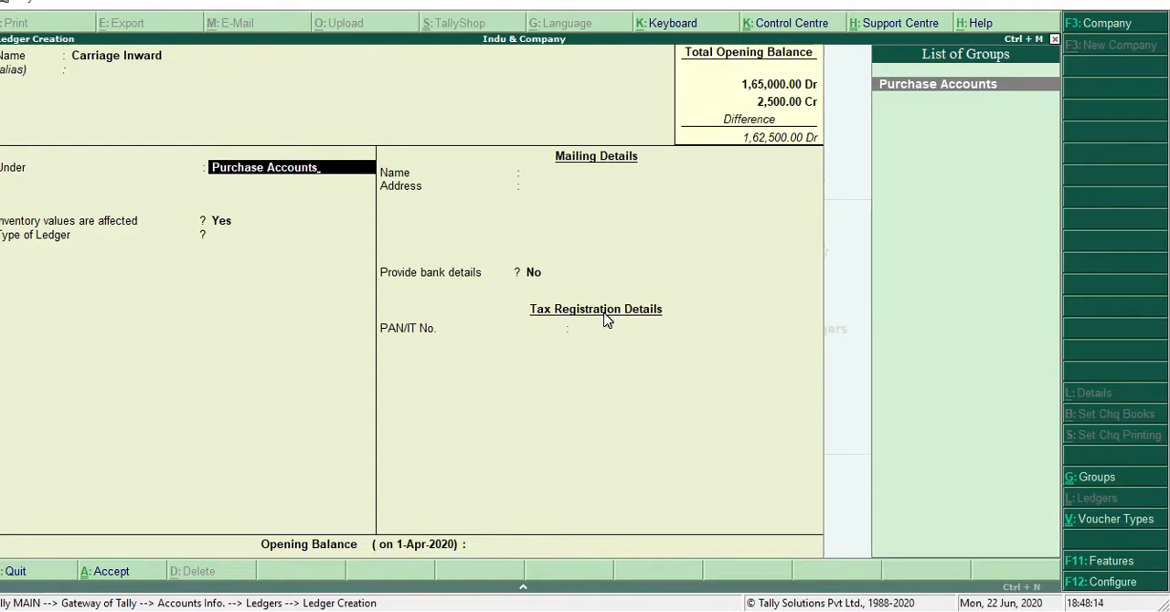
pyautogui.press('BackSpace')
pyautogui.press('BackSpace')
pyautogui.press('BackSpace')
pyautogui.press('BackSpace')
pyautogui.press('BackSpace')
pyautogui.press('BackSpace')
pyautogui.press('BackSpace')
pyautogui.press('BackSpace')
pyautogui.press('BackSpace')
pyautogui.press('BackSpace')
pyautogui.press('BackSpace')
pyautogui.press('BackSpace')
pyautogui.press('BackSpace')
pyautogui.press('BackSpace')
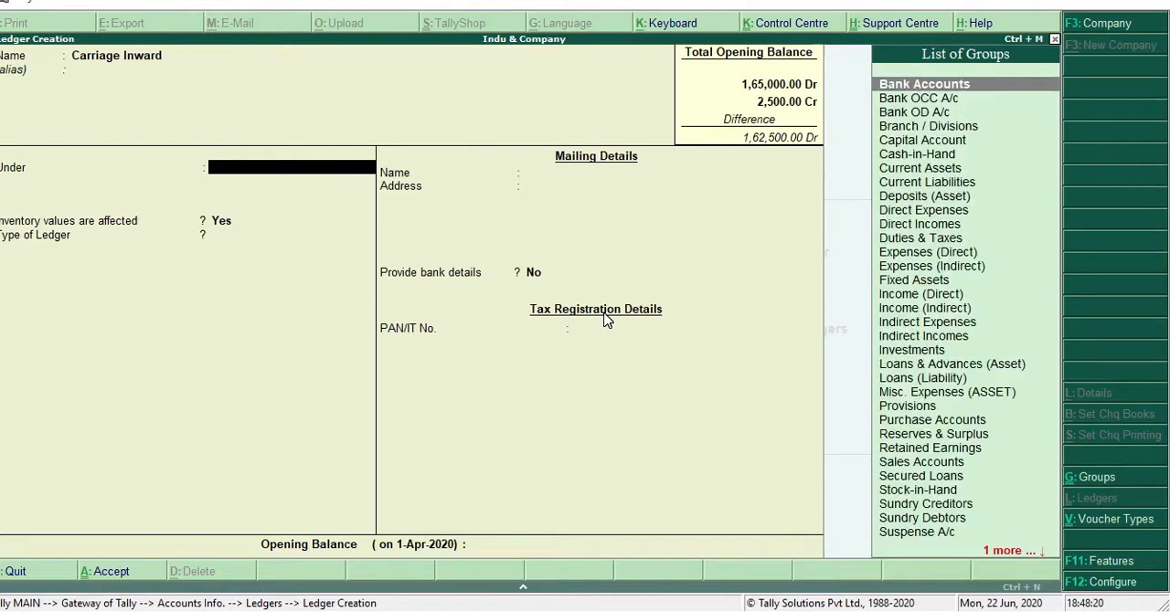
pyautogui.write('D')
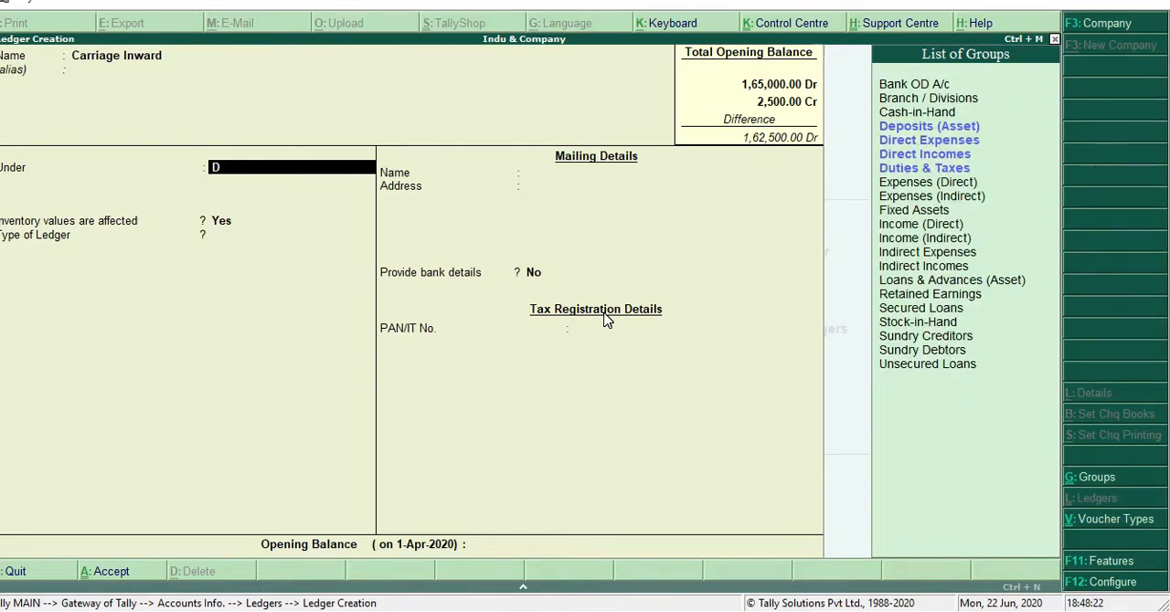
pyautogui.press('Down')
pyautogui.press('Down')
pyautogui.press('Down')
pyautogui.press('Up')
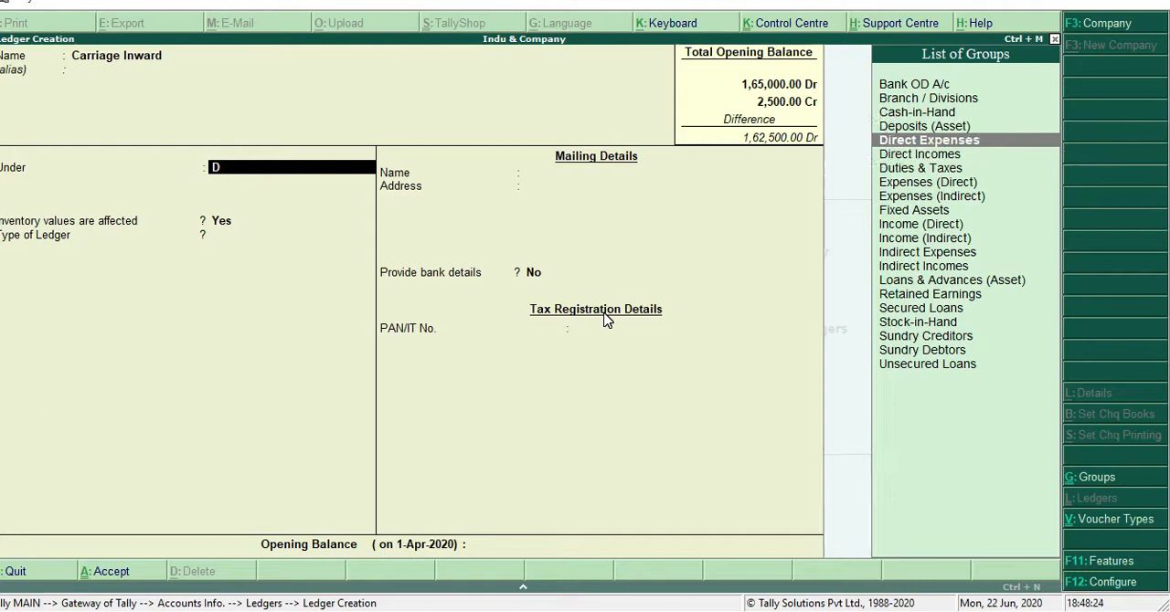
pyautogui.press('Return')
pyautogui.press('Return')
pyautogui.press('Return')
pyautogui.press('Return')
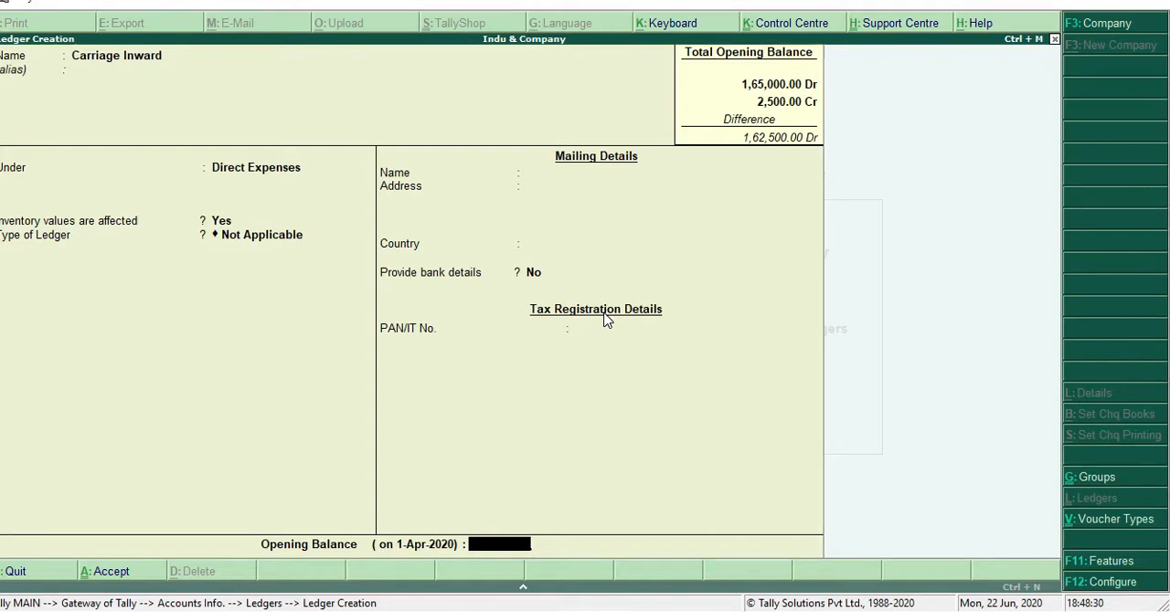
# Give the Carriage Inward ledger an opening balance of 2,400 Dr and save it
pyautogui.write('2400')
pyautogui.press('Return')
pyautogui.press('Return')
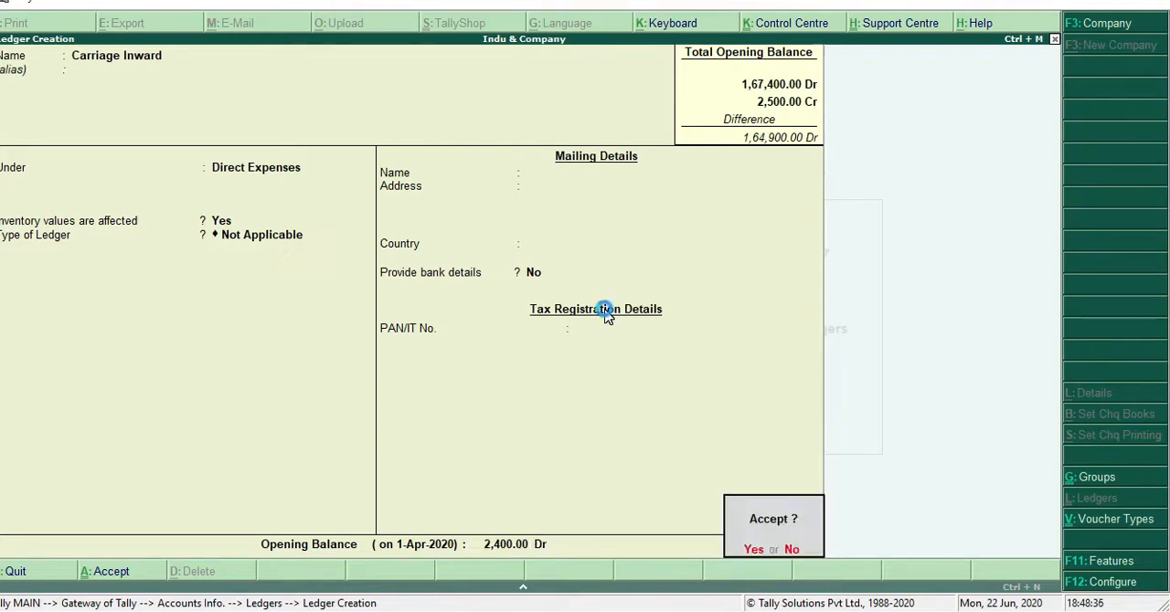
pyautogui.press('y')
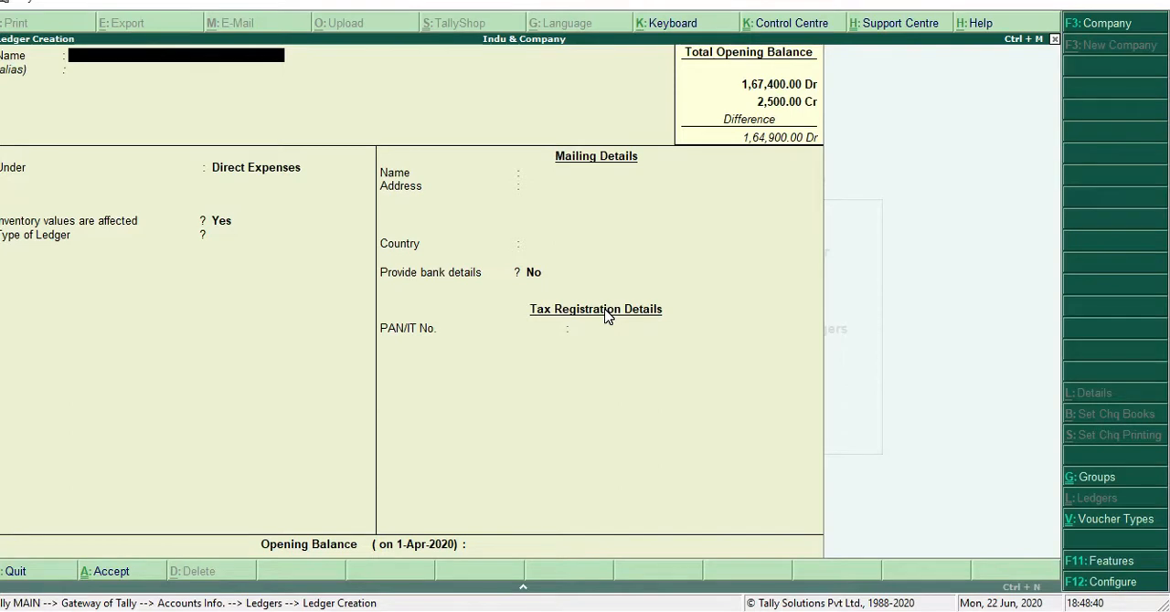
# Name a new ledger Dock Charge and keep it under Direct Expenses, with inventory values affected and ledger type Not Applicable
pyautogui.write('Do')
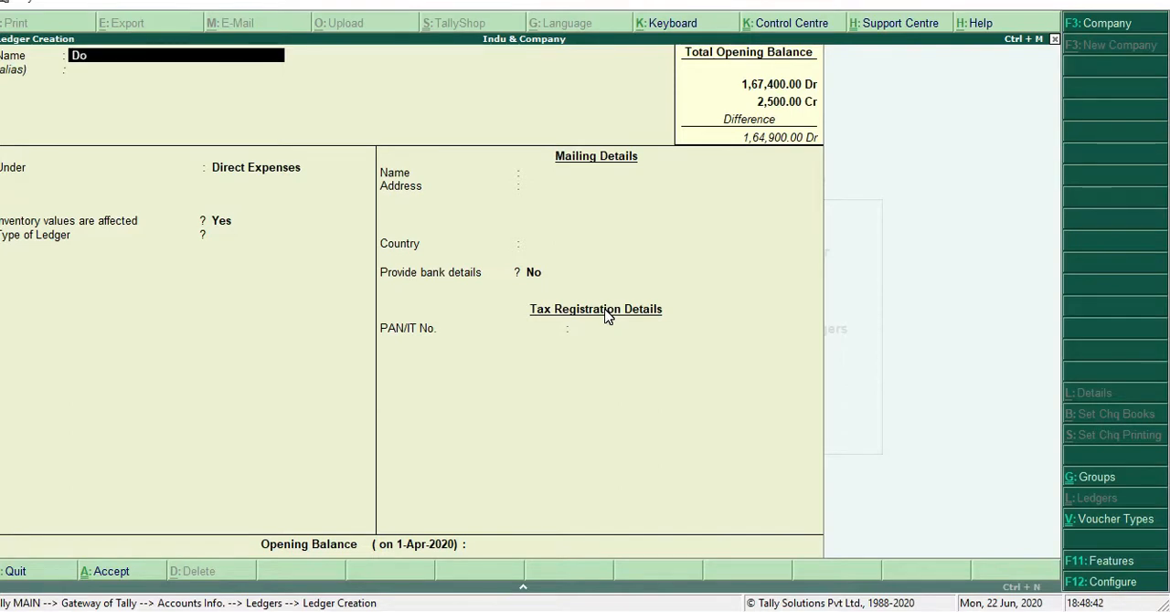
pyautogui.write('ck Charge')
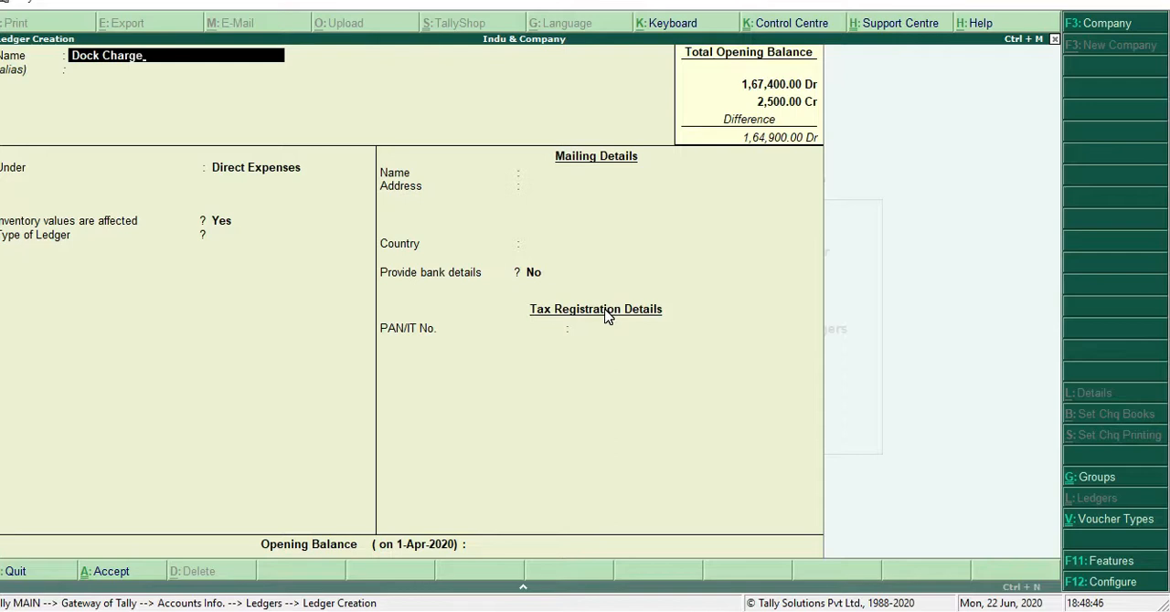
pyautogui.press('Return')
pyautogui.press('Return')
pyautogui.press('Return')
pyautogui.press('Return')
pyautogui.press('Return')
pyautogui.press('Return')
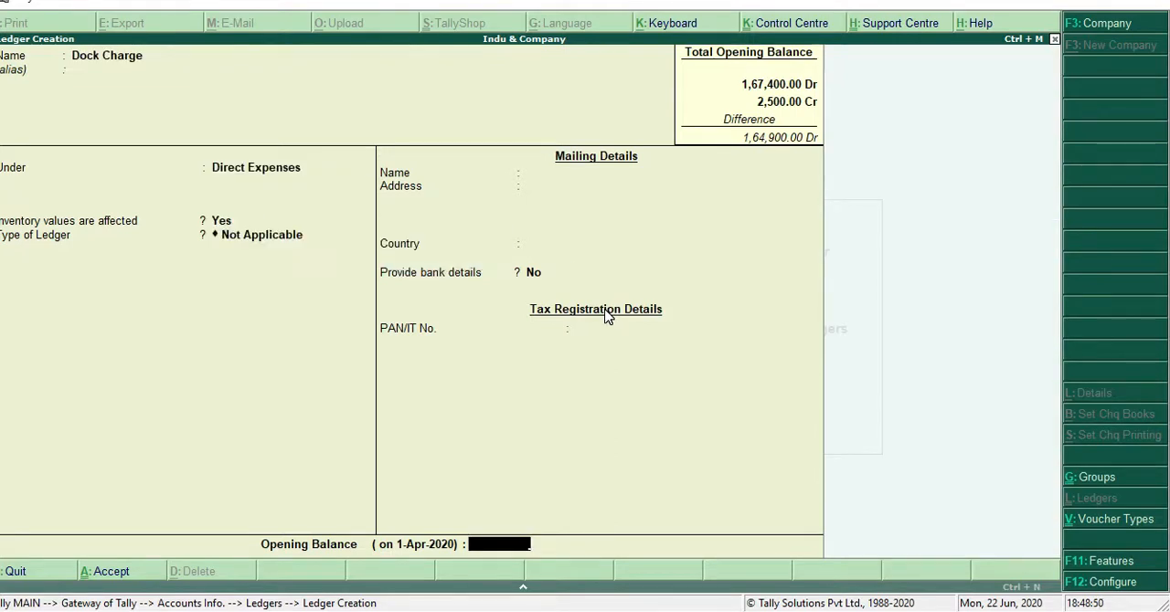
# Give the Dock Charge ledger an opening balance of 5,000 Dr and save it
pyautogui.write('5000')
pyautogui.press('Return')
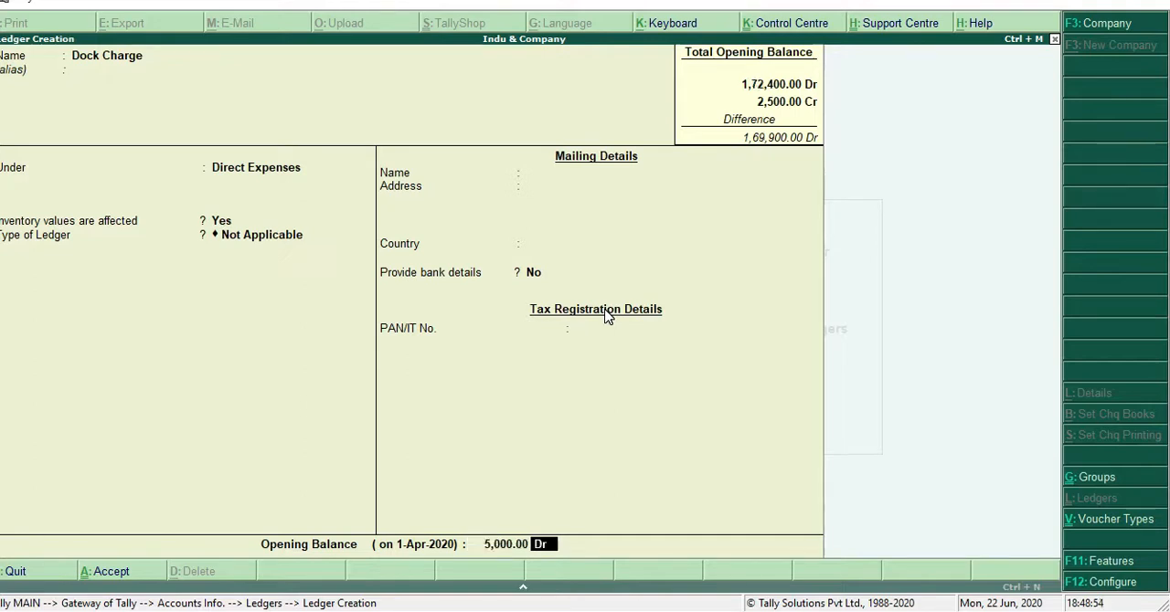
pyautogui.press('Return')
pyautogui.press('Return')
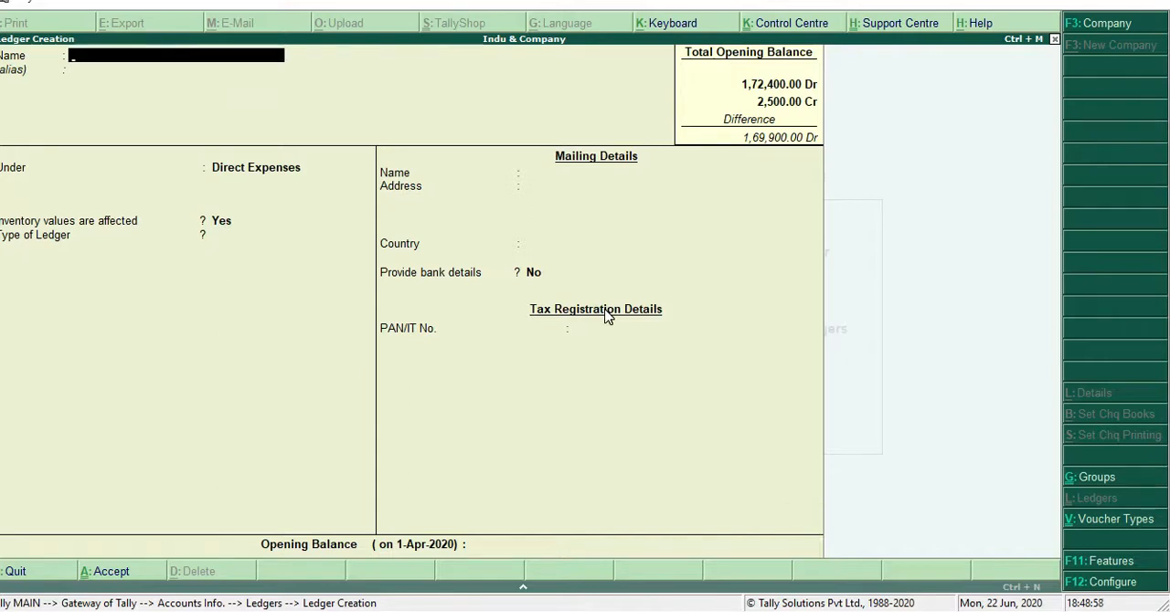
# Name the next ledger Fuel,Gas & Water and keep it under Direct Expenses, with inventory values affected and ledger type Not Applicable
pyautogui.write('Fuel')
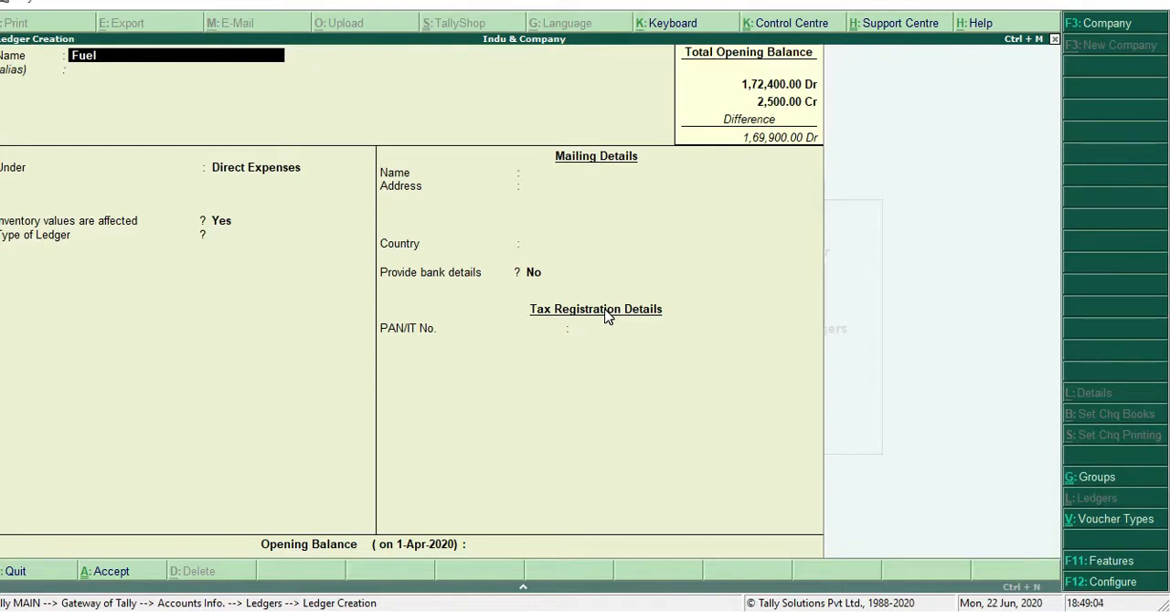
pyautogui.write(' G')
pyautogui.write(' 7')
pyautogui.press('BackSpace')
pyautogui.write('& Wag')
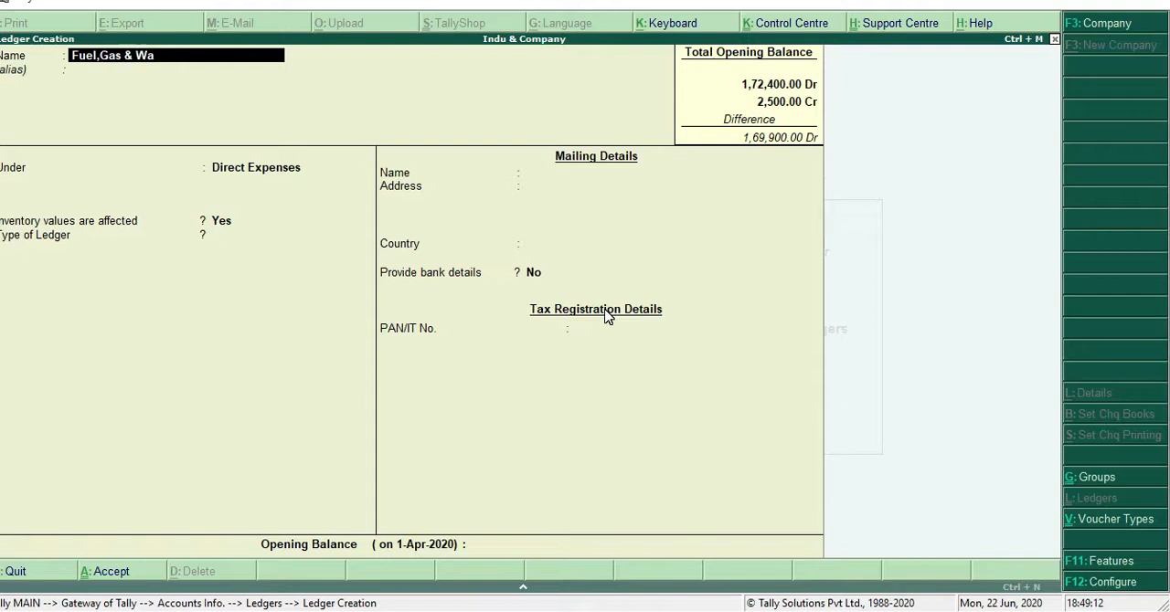
pyautogui.press('BackSpace')
pyautogui.write('ter')
pyautogui.press('Return')
pyautogui.press('Return')
pyautogui.press('Return')
pyautogui.press('Return')
pyautogui.press('Return')
pyautogui.press('Return')
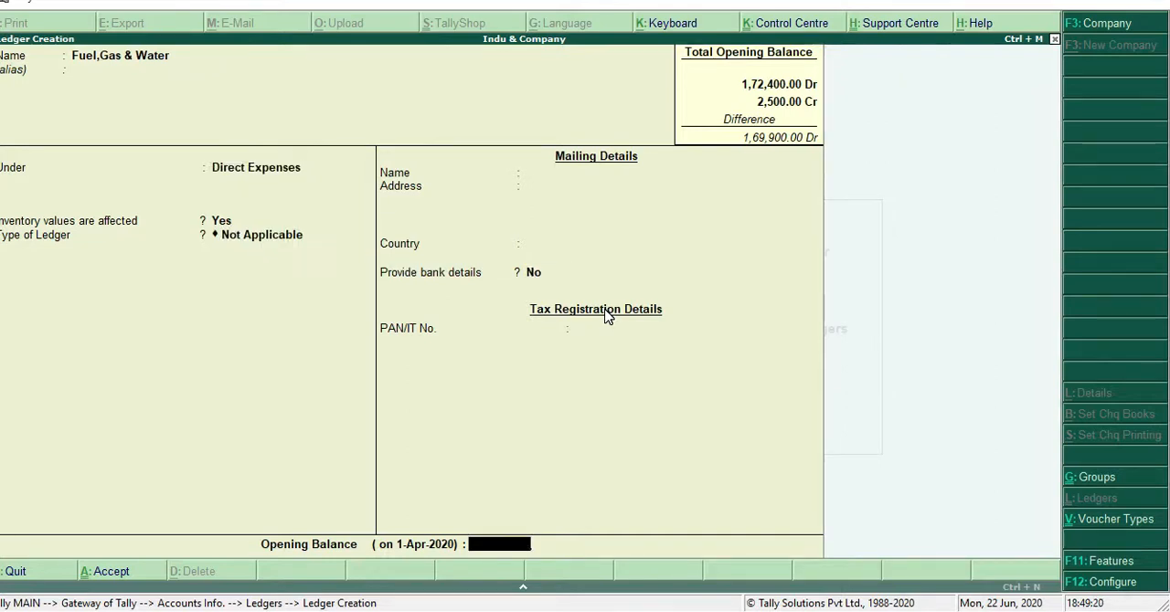
# Give the Fuel,Gas & Water ledger an opening balance of 1,200 Dr and save it
pyautogui.write('1200')
pyautogui.press('Return')
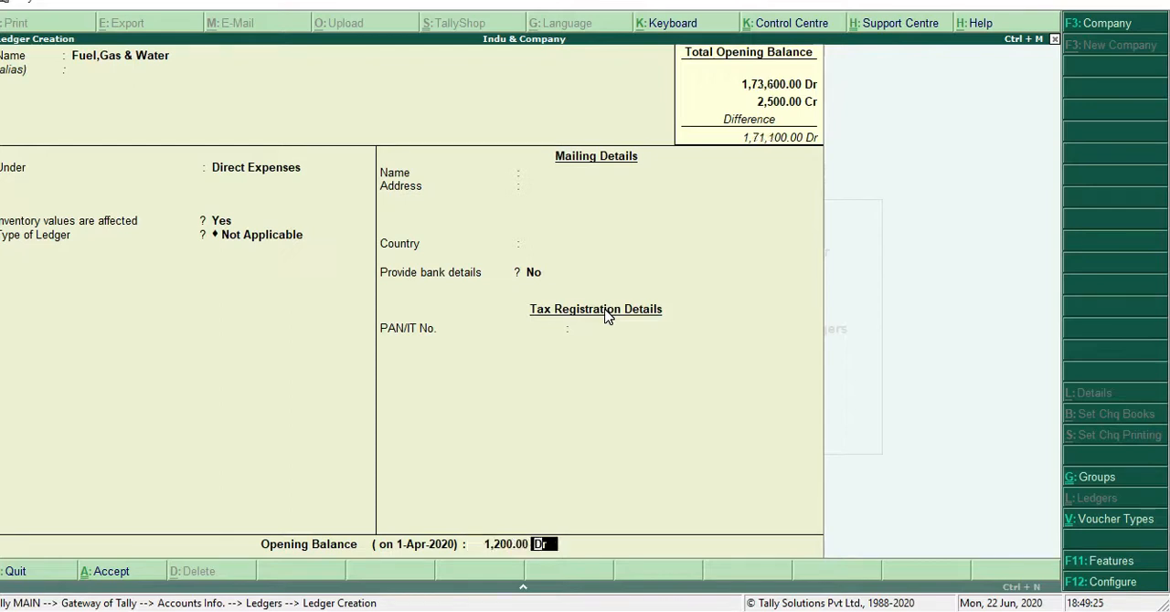
pyautogui.press('Return')
pyautogui.press('y')
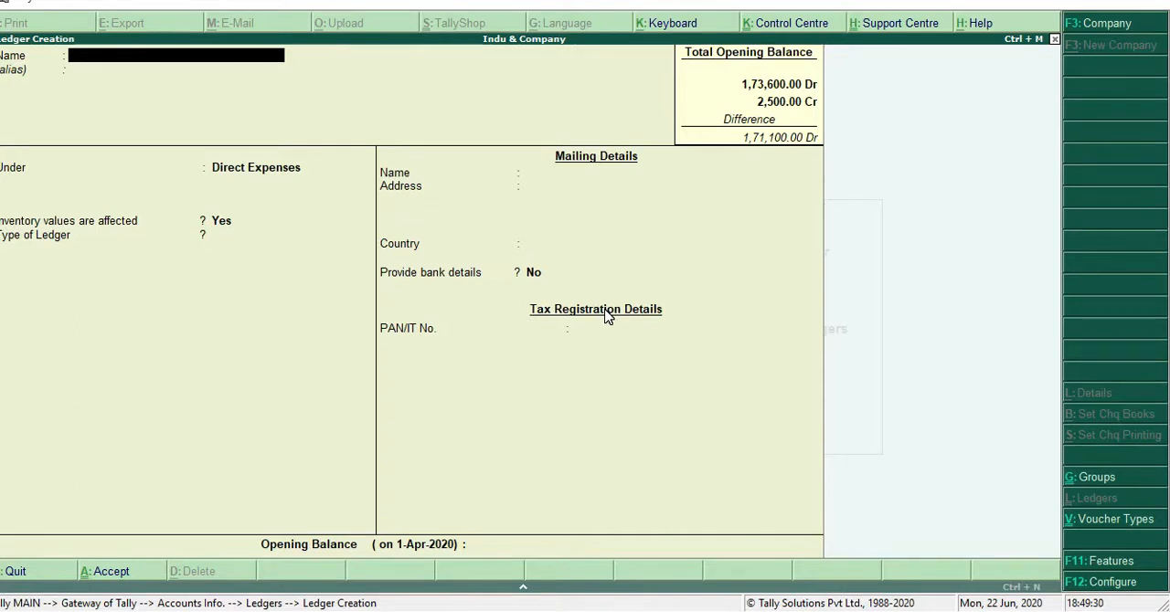
# Name the next new ledger Sales A/c and leave its alias empty
pyautogui.write('Sales a/c')
pyautogui.press('Return')
pyautogui.press('Return')
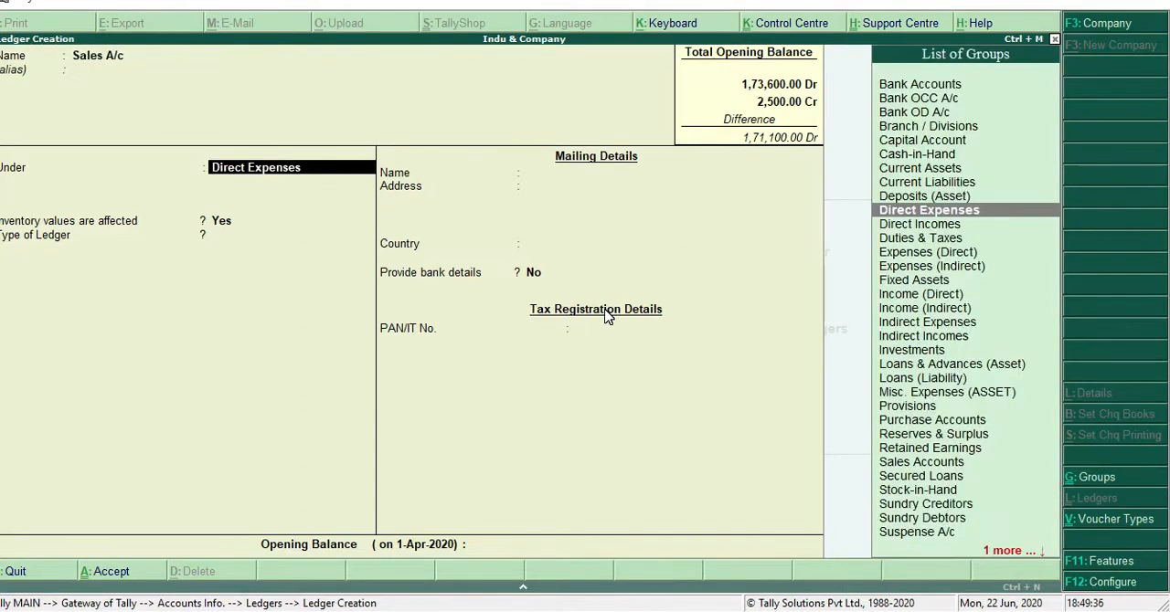
# Place the Sales A/c ledger under Sales Accounts, with inventory values affected and ledger type Not Applicable
pyautogui.write('s')
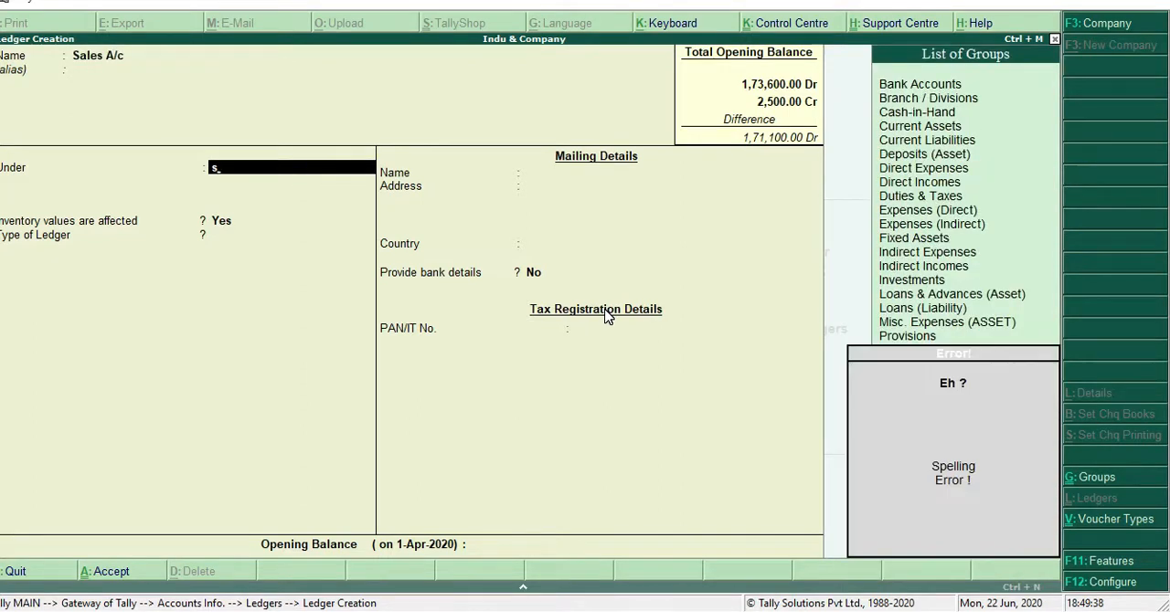
pyautogui.press('BackSpace')
pyautogui.write('s')
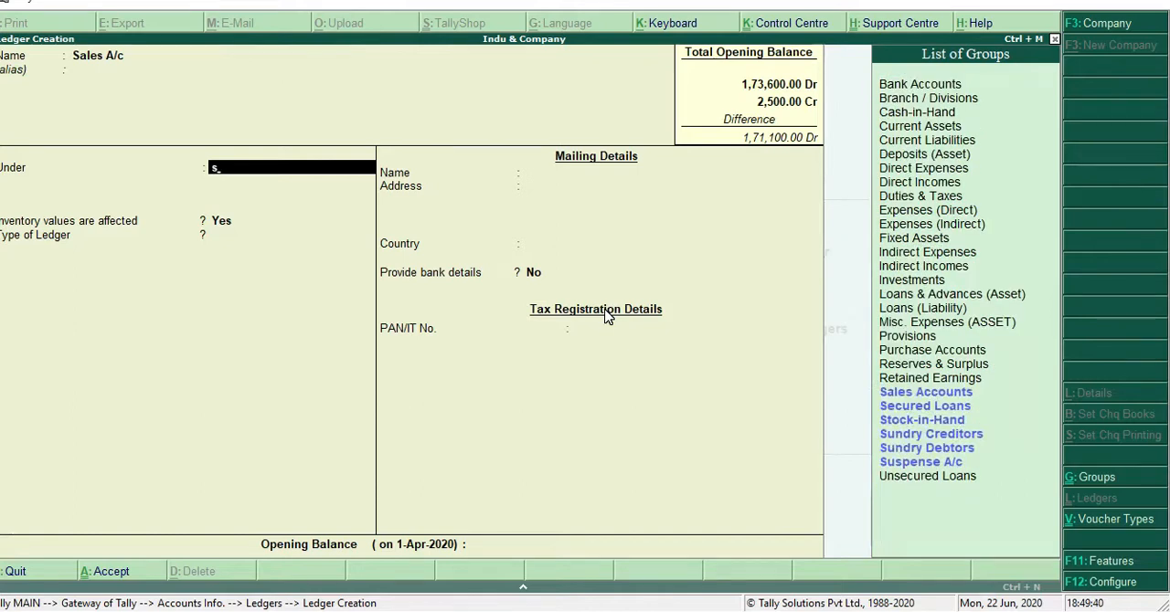
pyautogui.write('a')
pyautogui.press('Return')
pyautogui.press('Return')
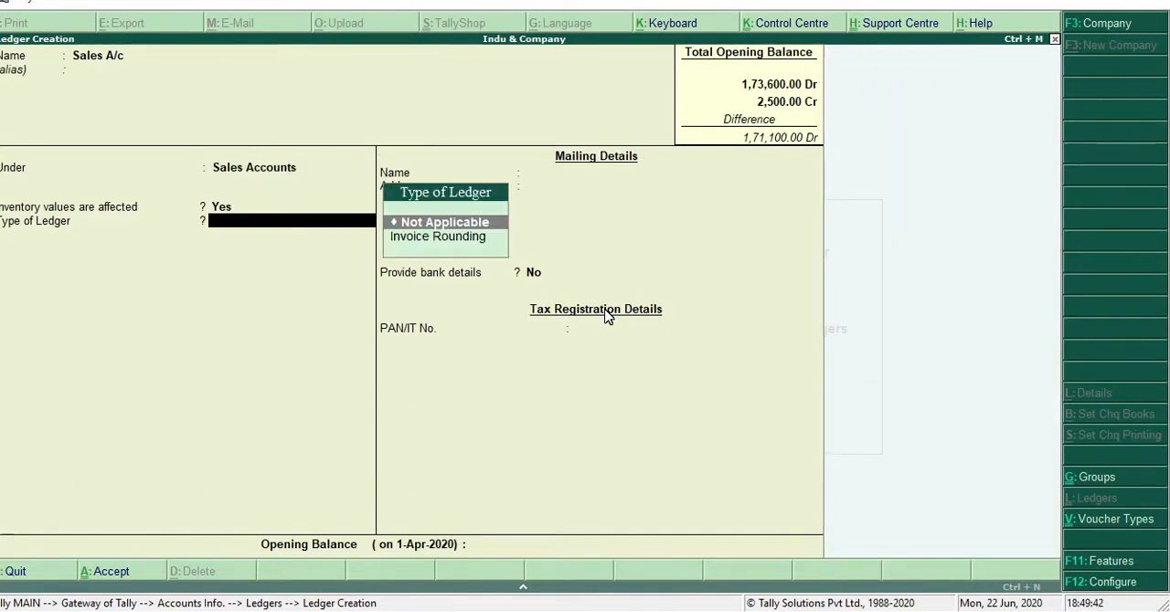
pyautogui.press('Return')
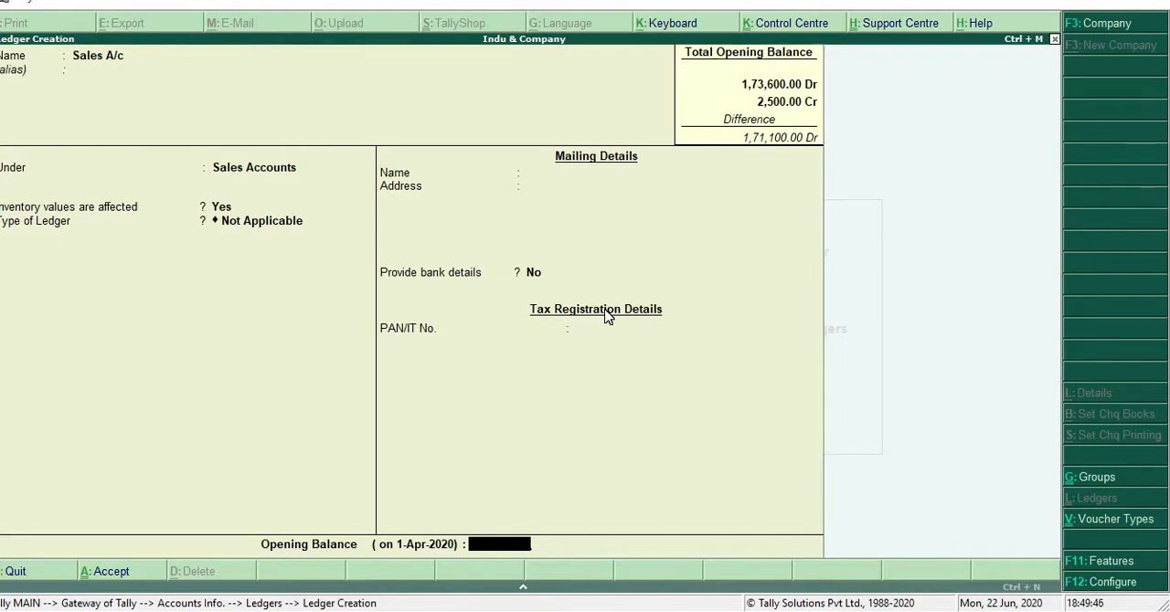
# Give the Sales A/c ledger an opening balance of 3,50,000 Cr and save it
pyautogui.write('3,50,000')
pyautogui.press('Return')
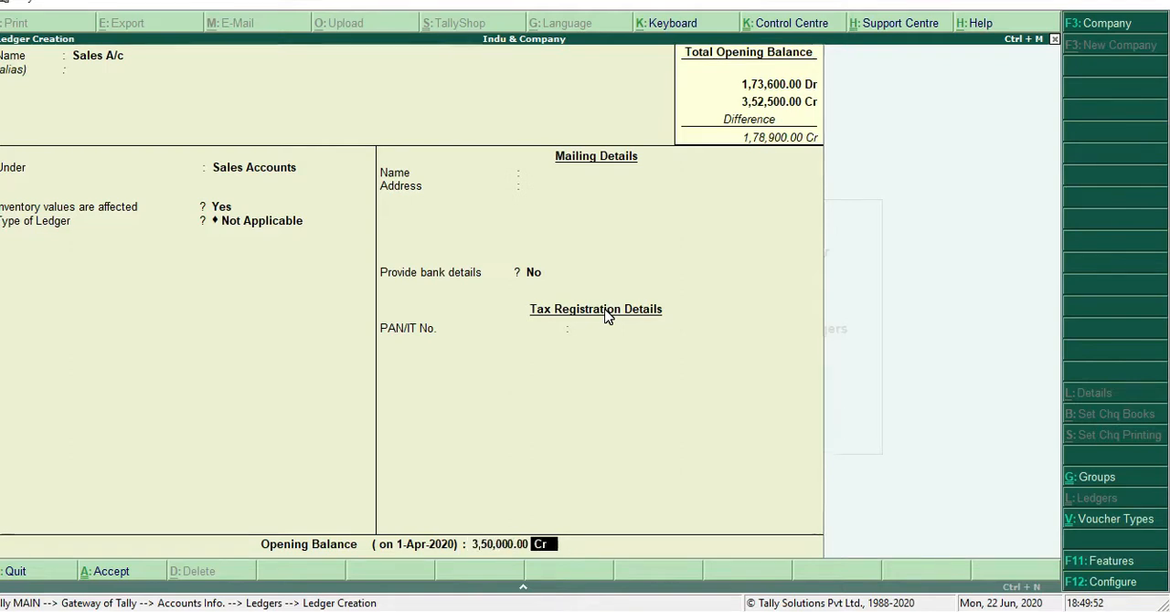
pyautogui.press('Return')
# Name the next ledger Sale Return and keep it under Sales Accounts, with inventory values affected and ledger type Not Applicable
pyautogui.press('Return')
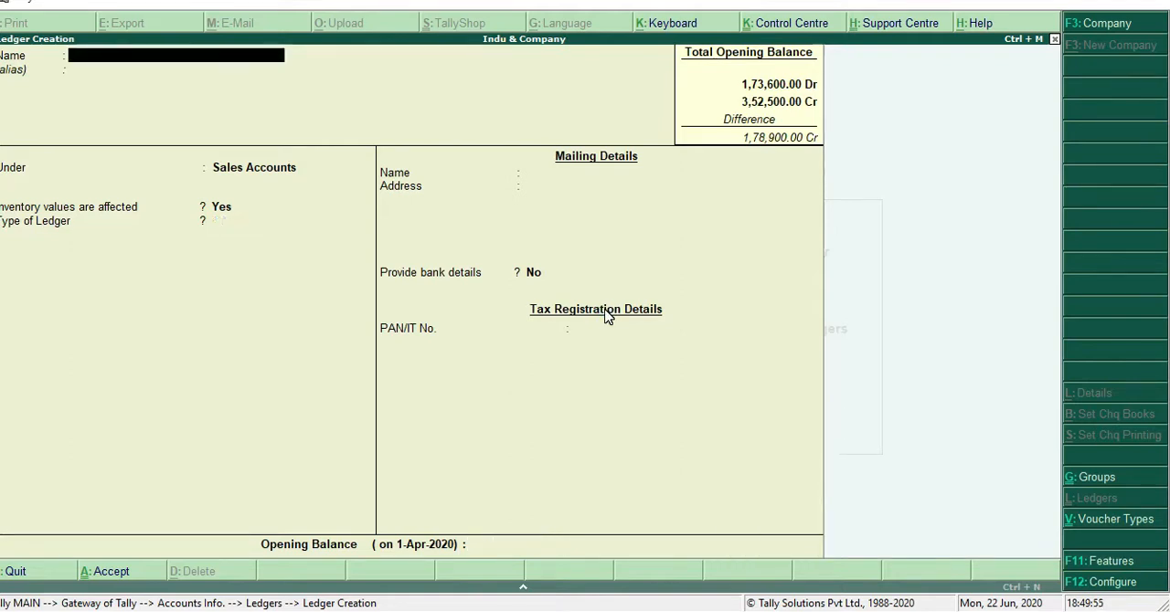
pyautogui.write('Sale Return')
pyautogui.press('Return')
pyautogui.press('Return')
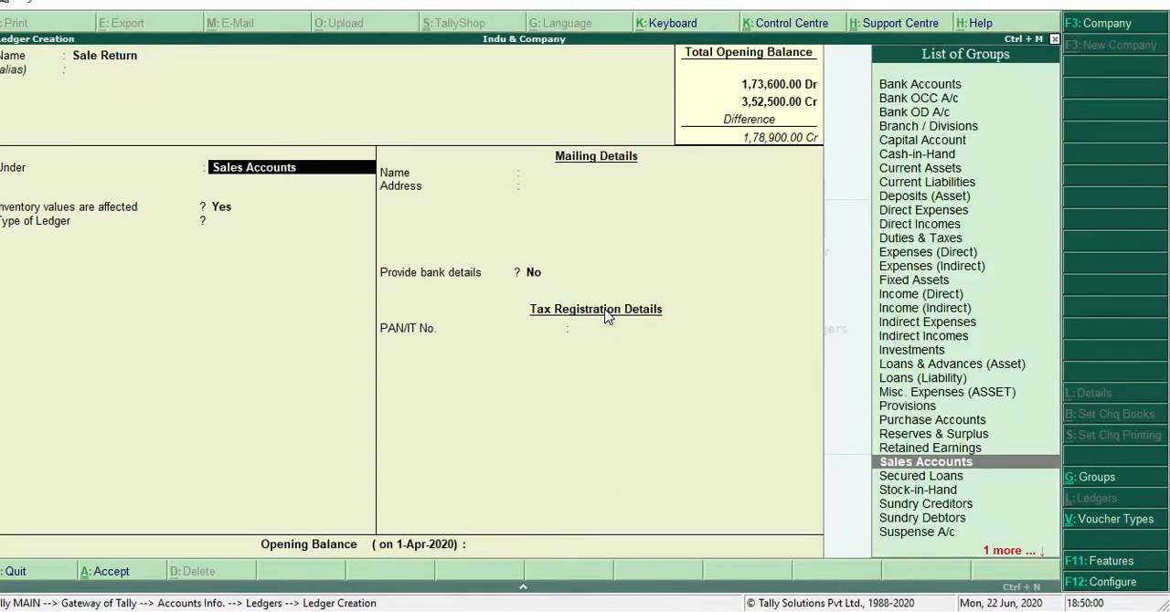
pyautogui.press('Return')
pyautogui.press('Return')
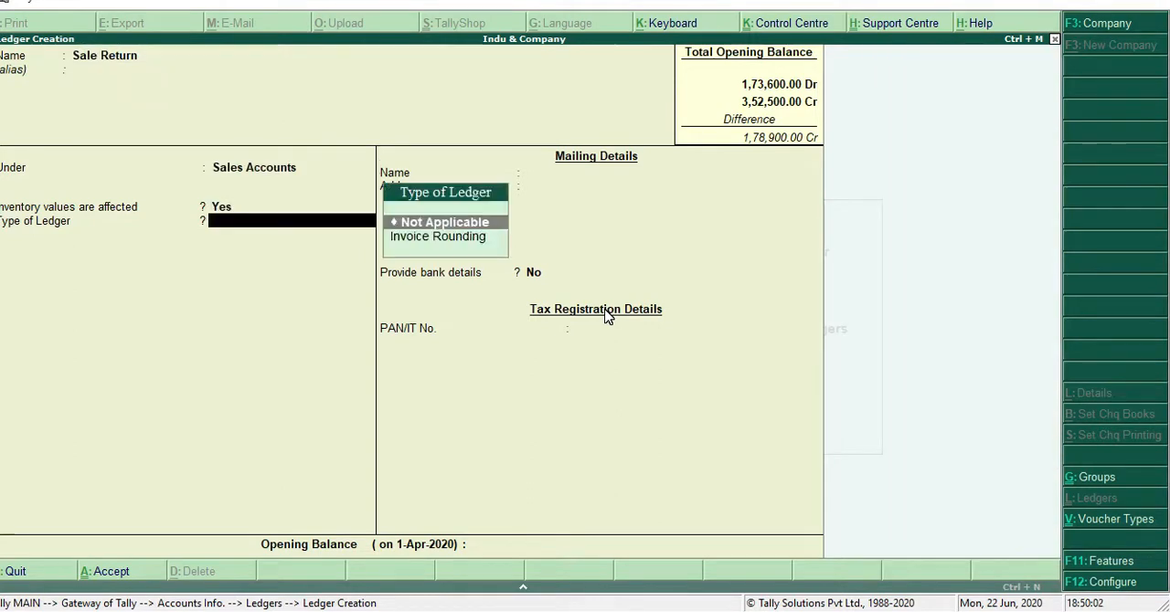
pyautogui.press('Return')
pyautogui.press('Return')
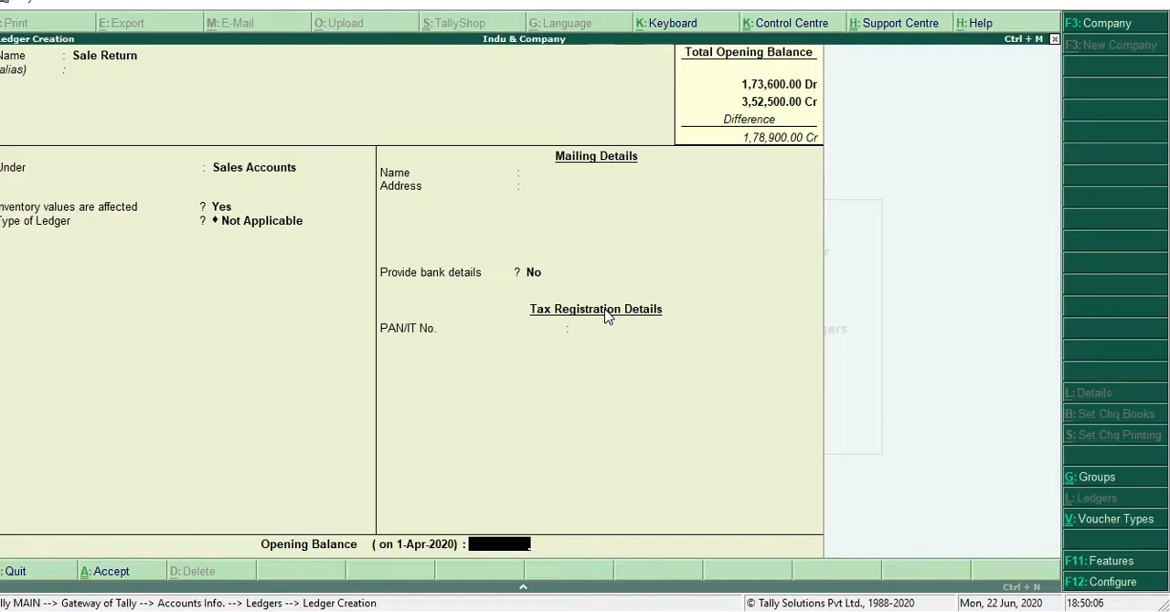
# Give the Sale Return ledger a debit opening balance of 3,200 and save it
pyautogui.write('3200')
pyautogui.press('Return')
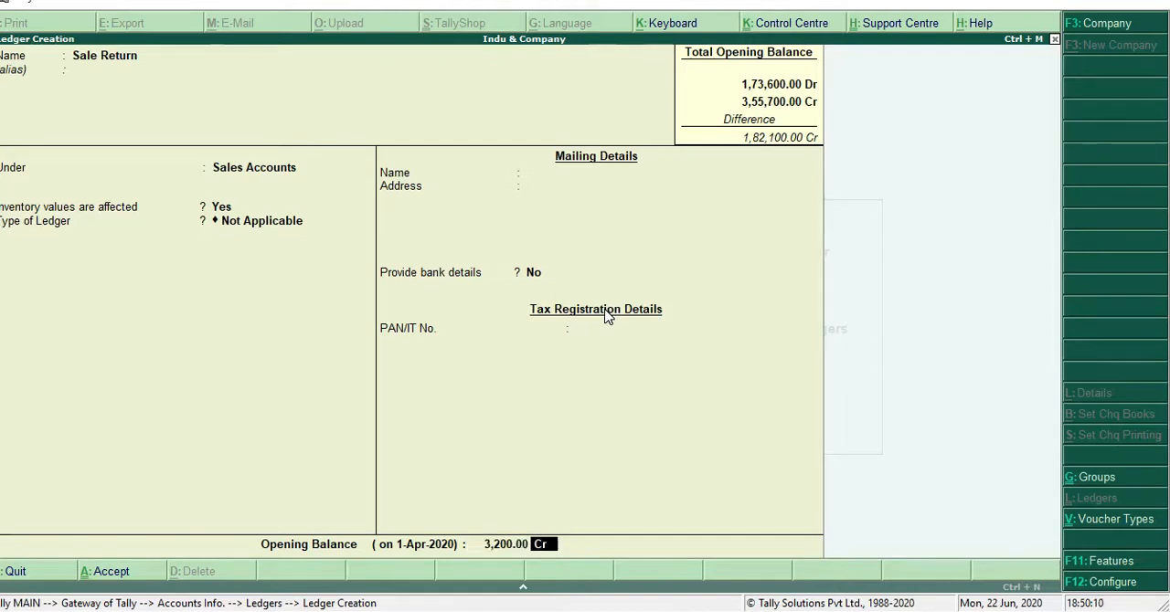
pyautogui.write('d')
pyautogui.press('Return')
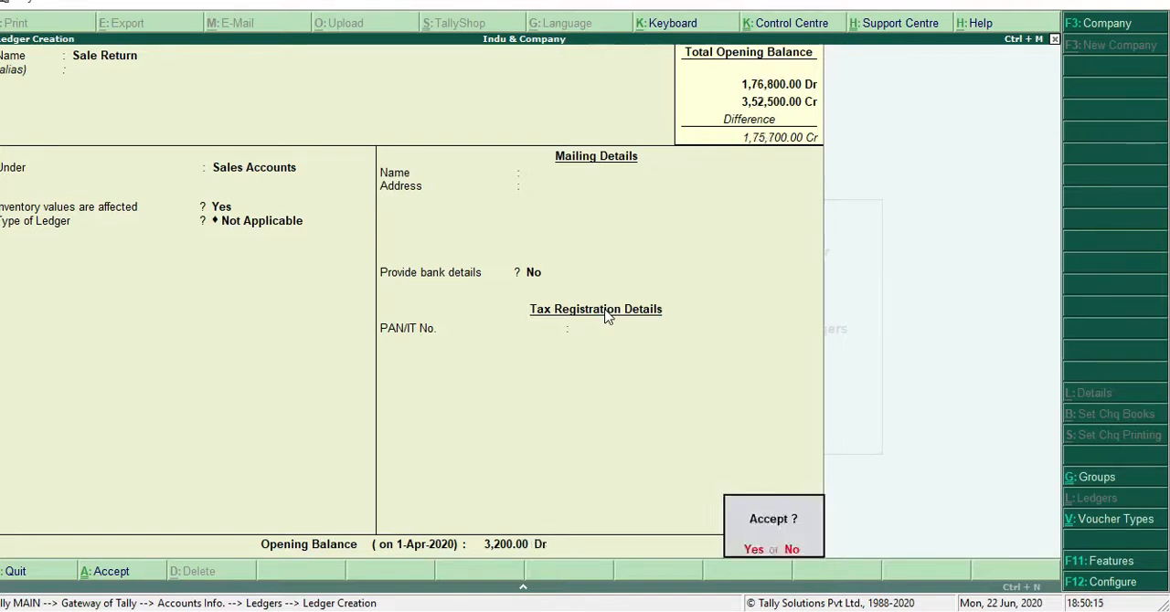
pyautogui.press('Return')
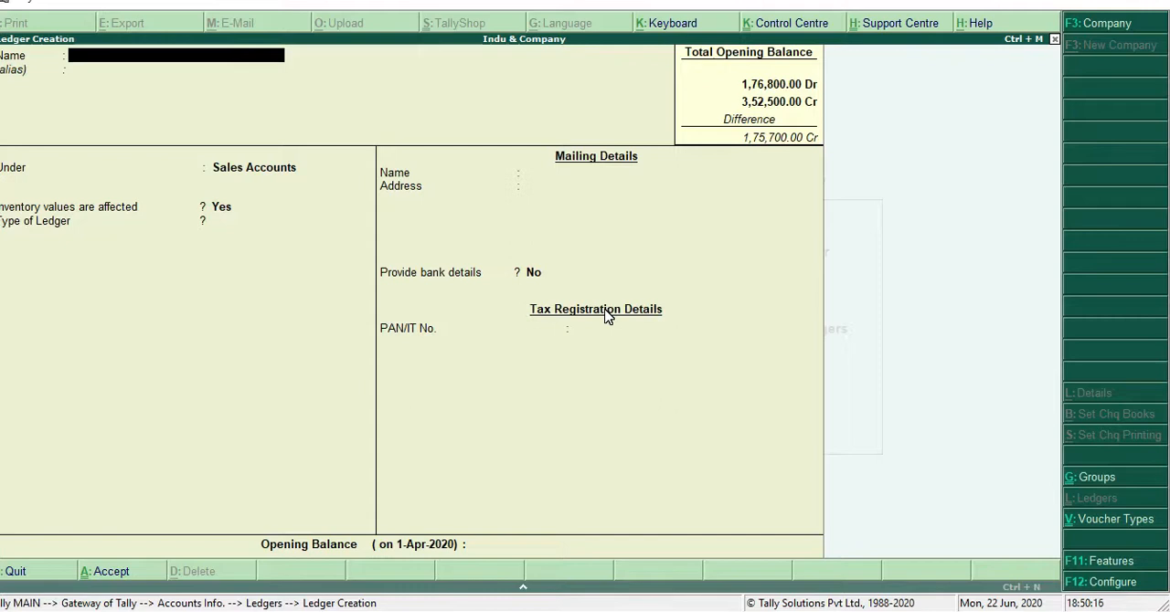
# Name the next new ledger Closing Stock and leave its alias empty
pyautogui.write('Closin')
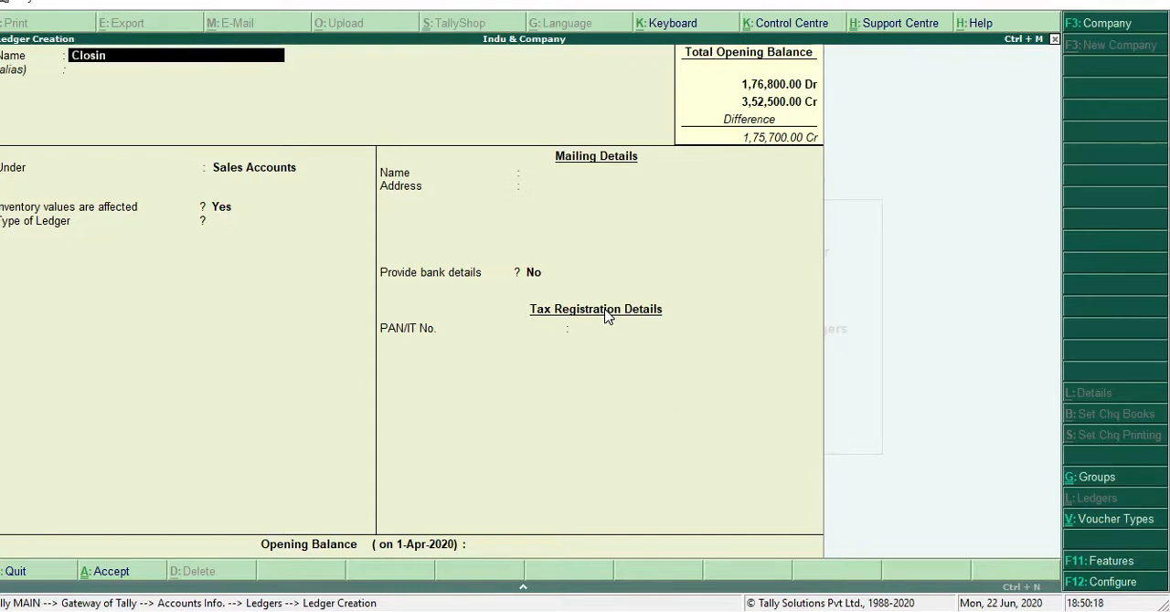
pyautogui.write('g Stock')
pyautogui.press('Return')
pyautogui.press('Return')
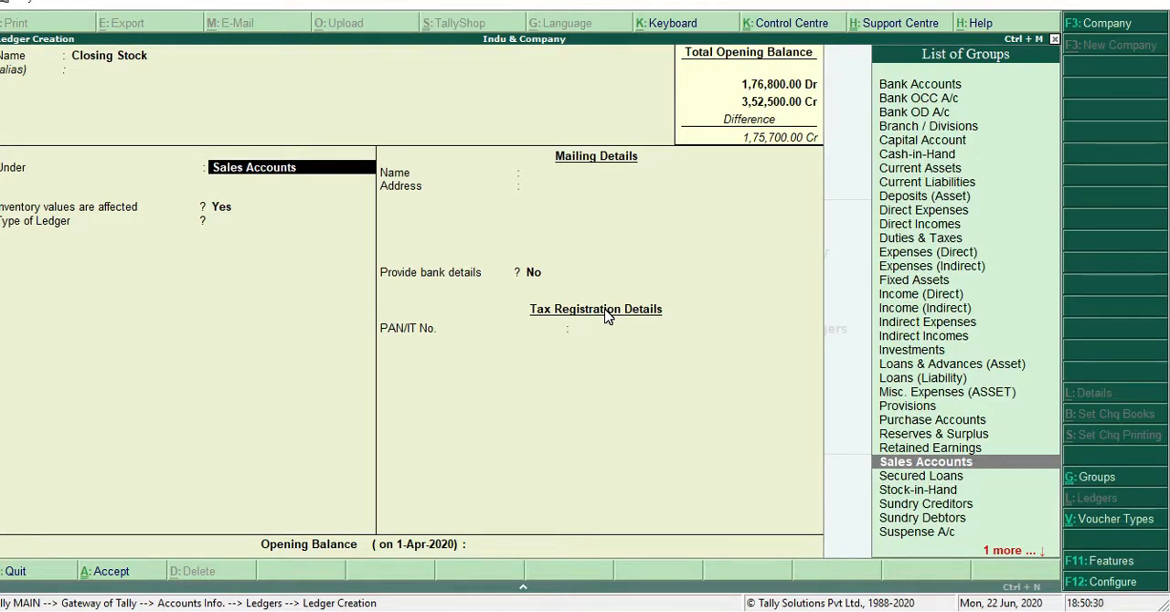
pyautogui.write('s')
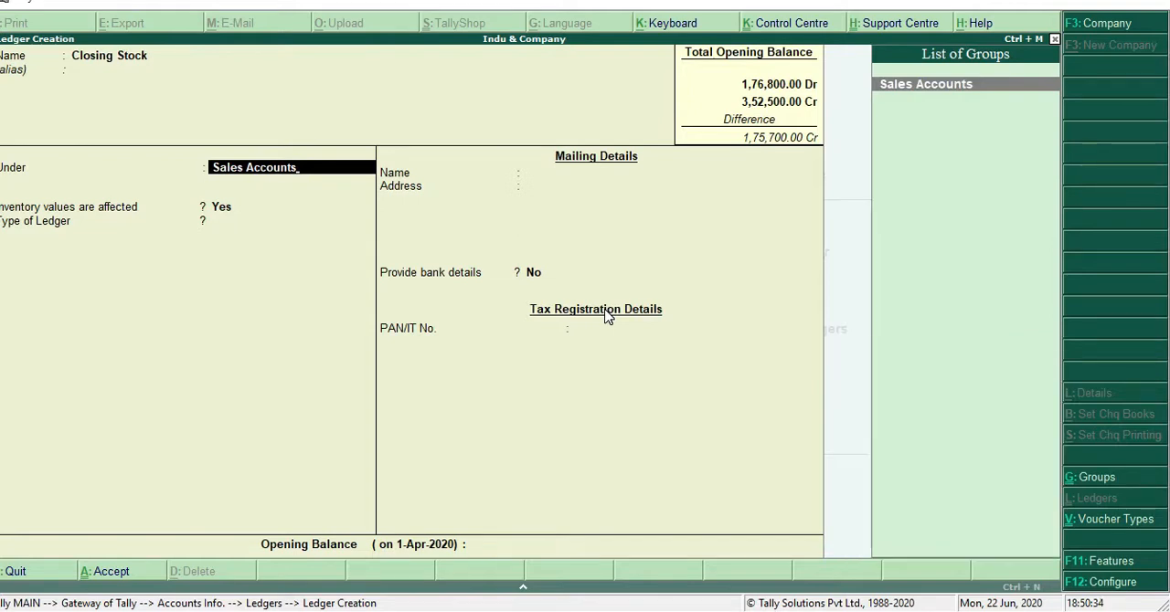
pyautogui.press('Return')
pyautogui.press('BackSpace')
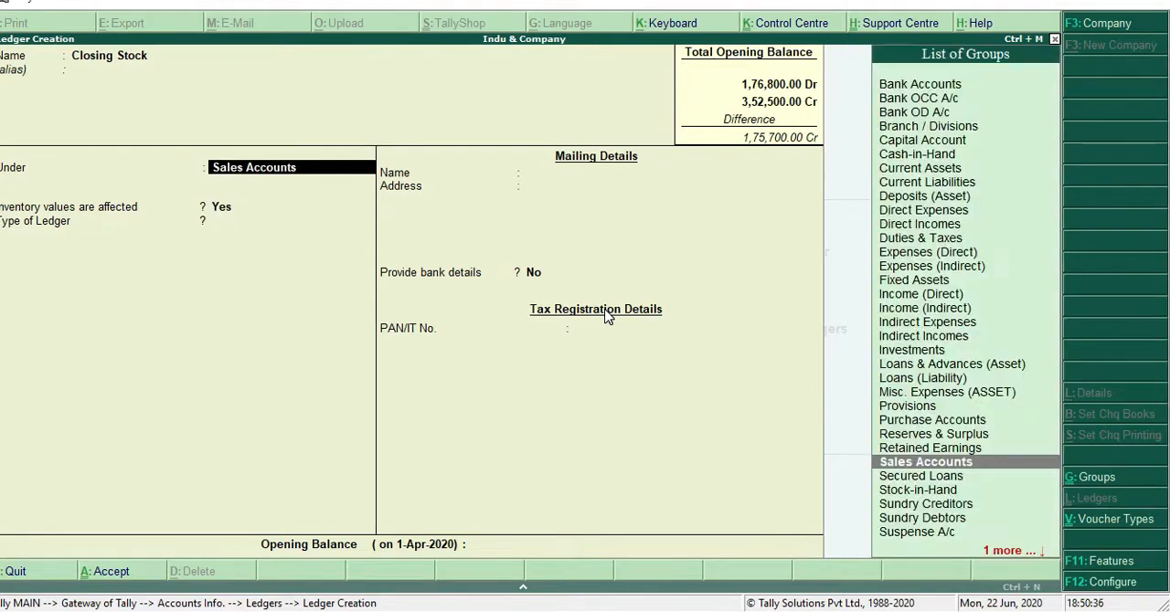
# Place the Closing Stock ledger under Direct Incomes, with inventory values affected set to Yes and ledger type Not Applicable
pyautogui.write('D')
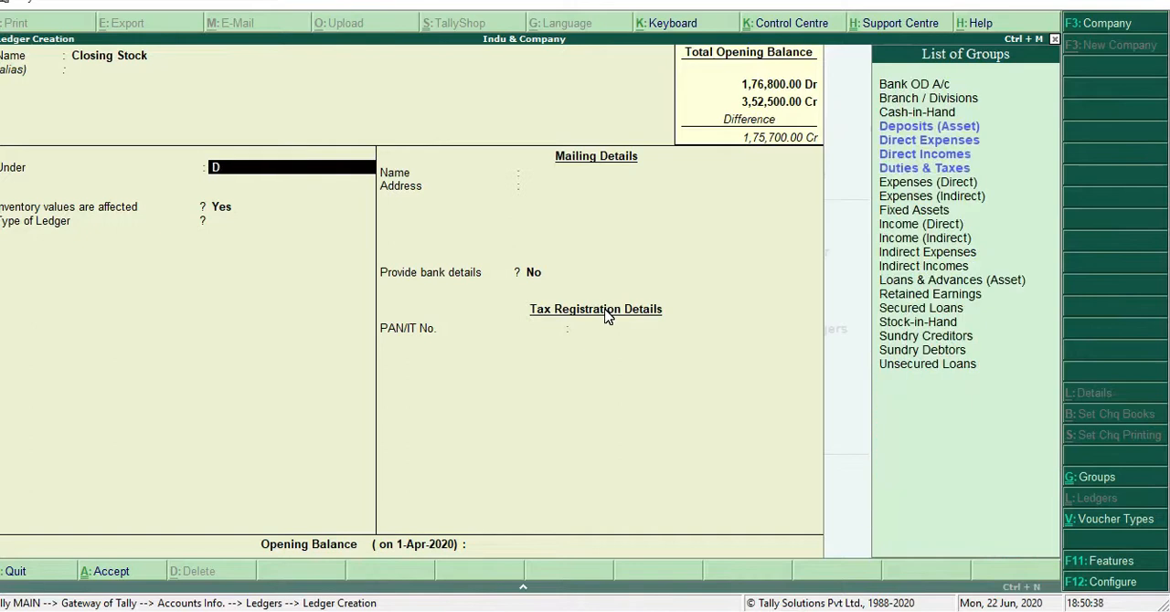
pyautogui.press('Down')
pyautogui.press('Down')
pyautogui.press('Down')
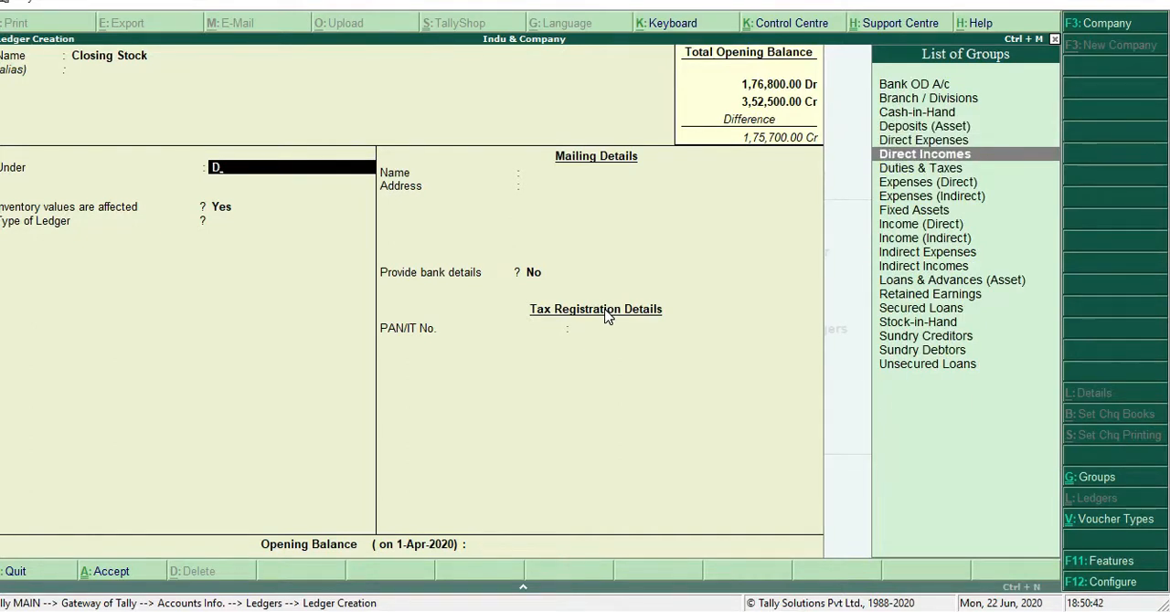
pyautogui.press('Return')
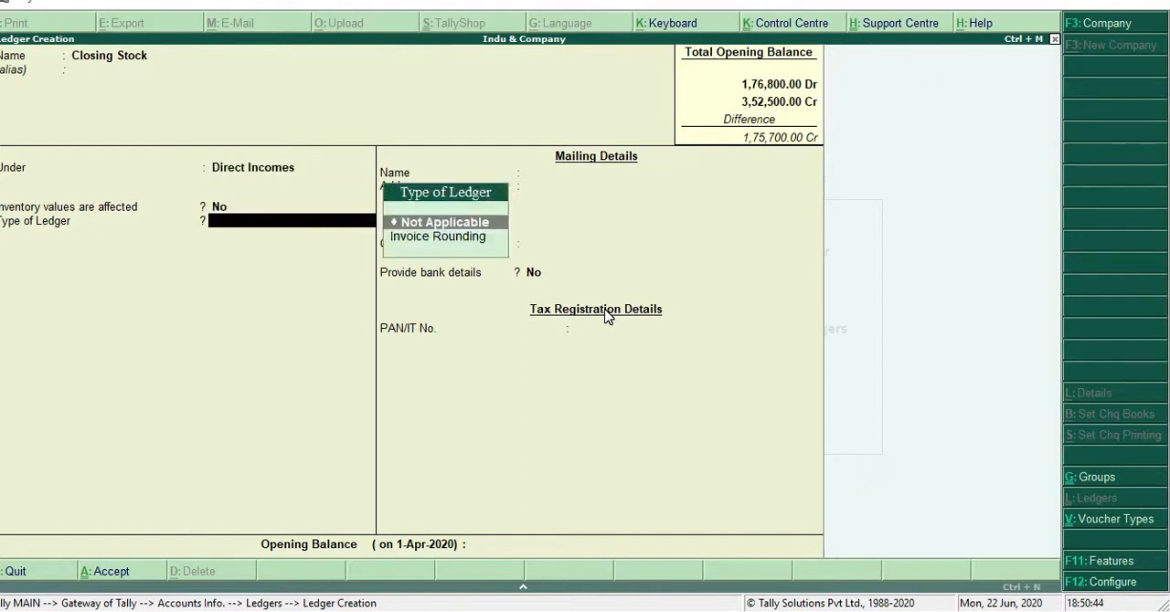
pyautogui.press('BackSpace')
pyautogui.write('y')
pyautogui.press('Return')
pyautogui.press('Return')
pyautogui.press('Return')
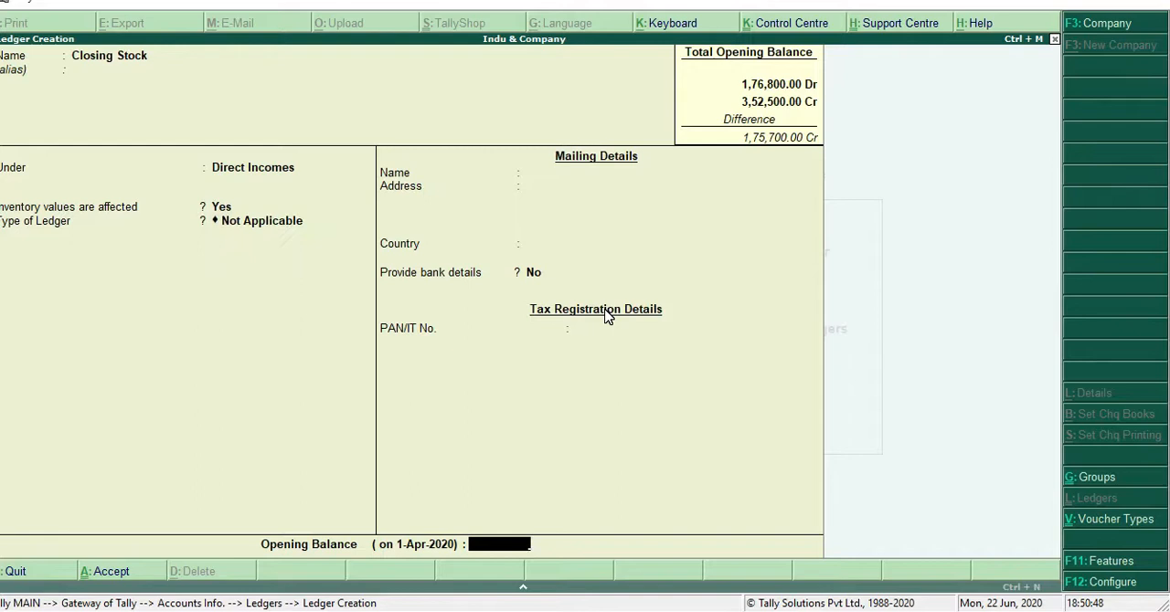
# Give the Closing Stock ledger an opening balance of 75,000 Cr and save it
pyautogui.write('75,')
pyautogui.write('000')
pyautogui.press('Return')
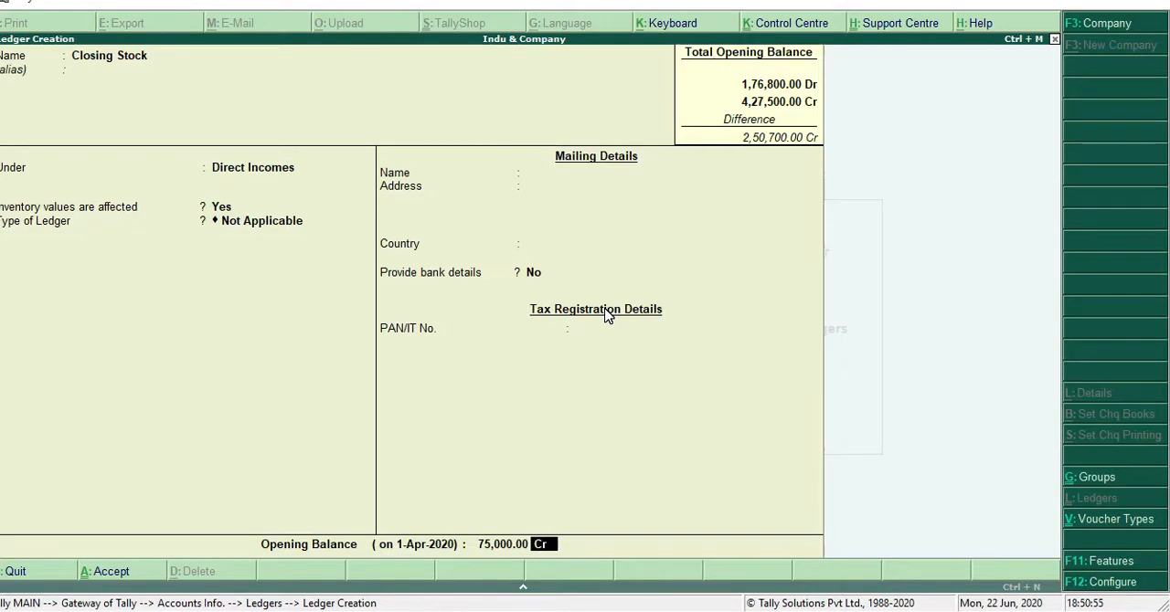
pyautogui.press('Return')
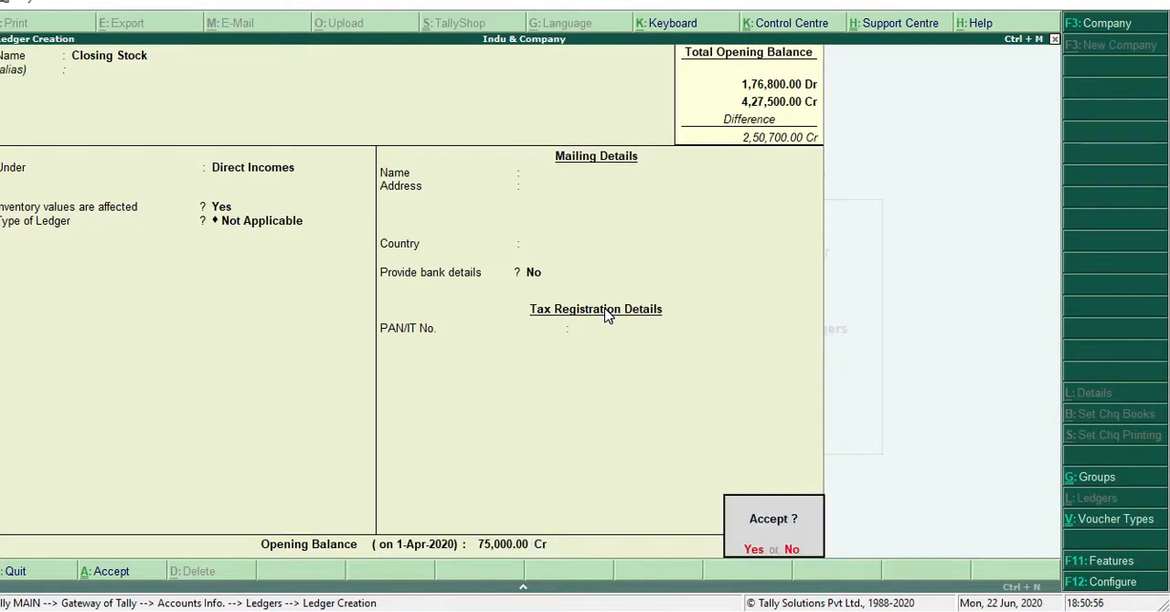
pyautogui.press('Return')
# Accept the Closing Stock ledger and close ledger creation
pyautogui.press('Escape')
pyautogui.press('Return')
pyautogui.press('Escape')
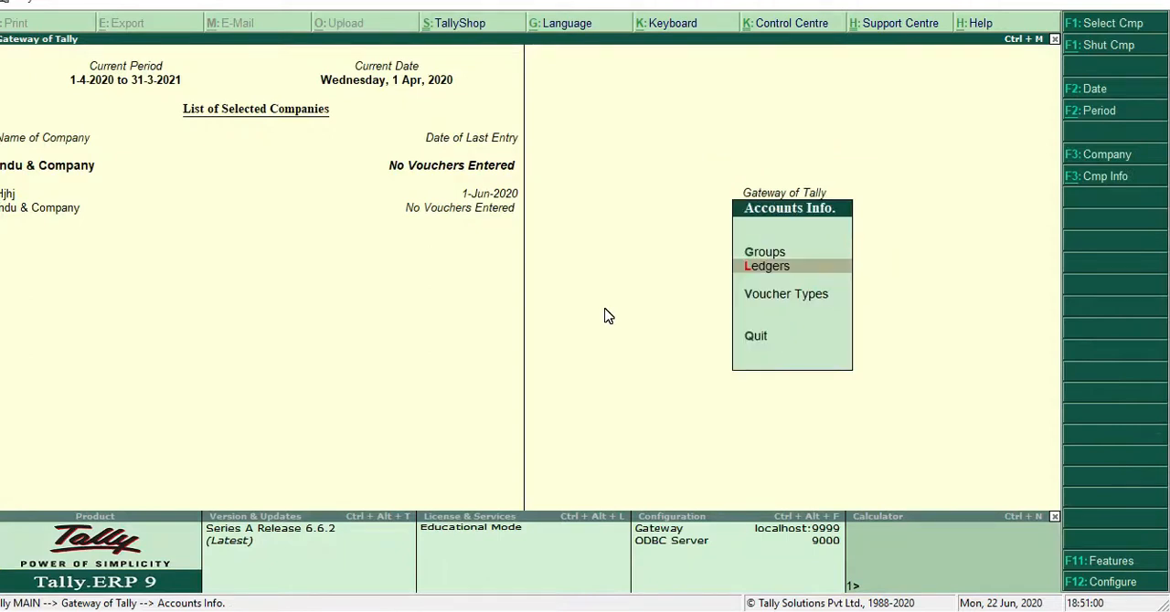
# Check the gross profit of Indu & Company in the Profit & Loss A/c report, then close the report
pyautogui.press('Escape')
pyautogui.press('Down')
pyautogui.press('Down')
pyautogui.press('Down')
pyautogui.press('Down')
pyautogui.press('Down')
pyautogui.press('Down')
pyautogui.press('Down')
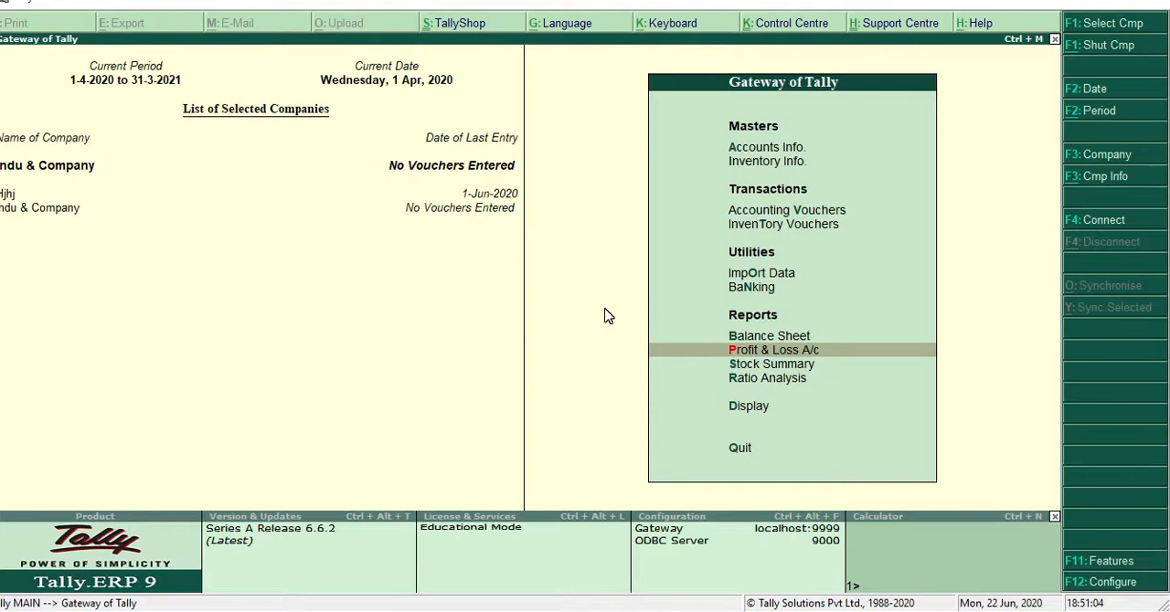
pyautogui.press('Return')
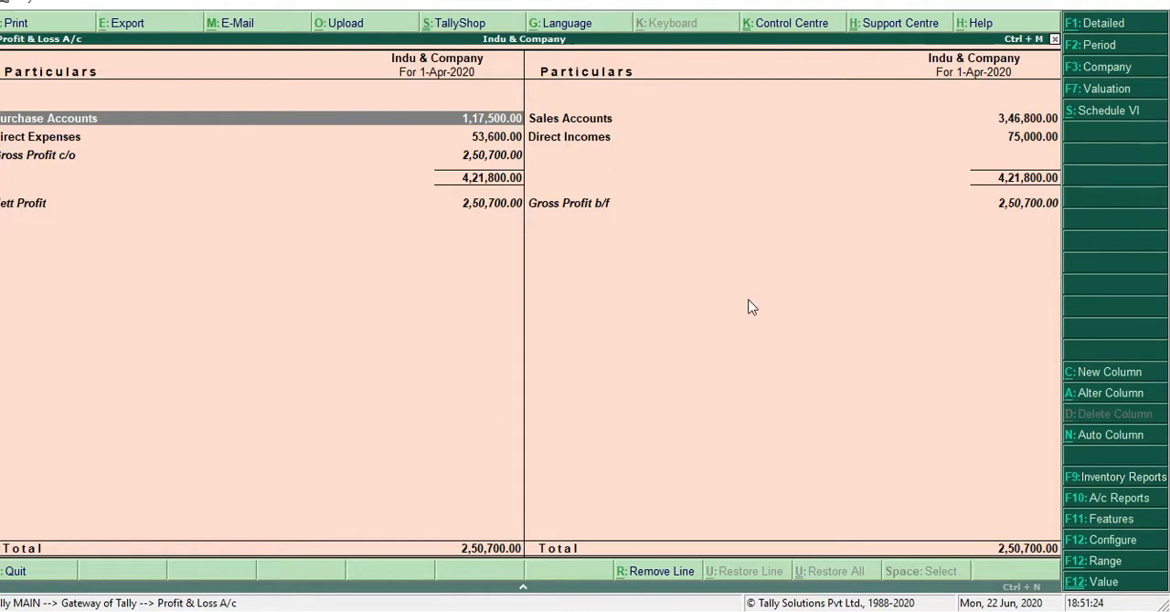
pyautogui.press('Escape')
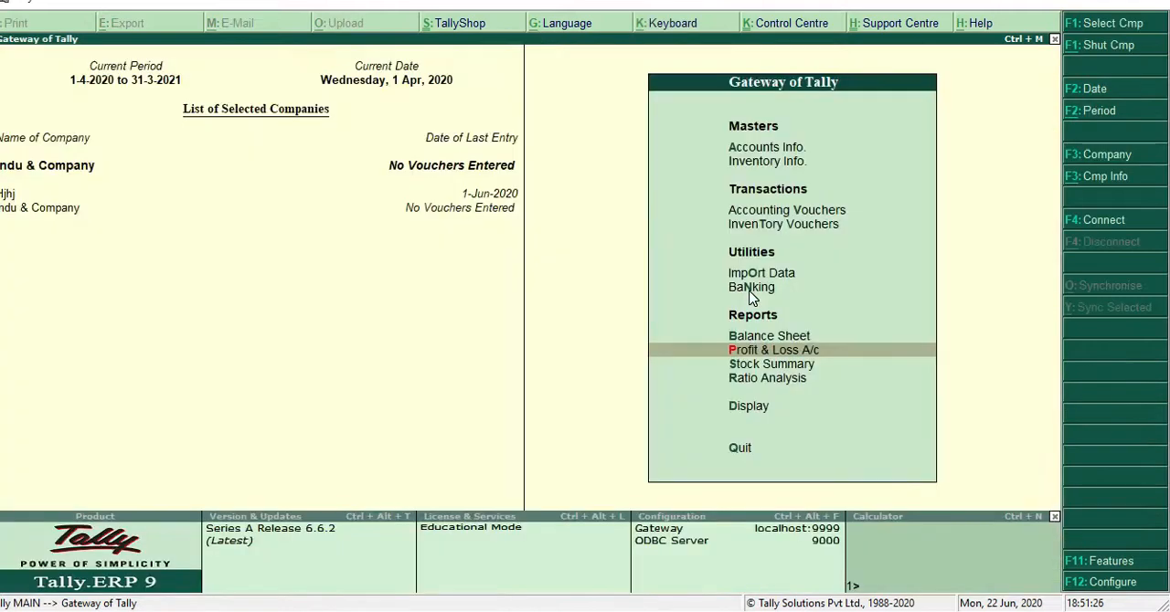
# Open the form for creating another single ledger
pyautogui.press('Up')
pyautogui.press('Up')
pyautogui.press('Up')
pyautogui.press('Up')
pyautogui.press('Up')
pyautogui.press('Up')
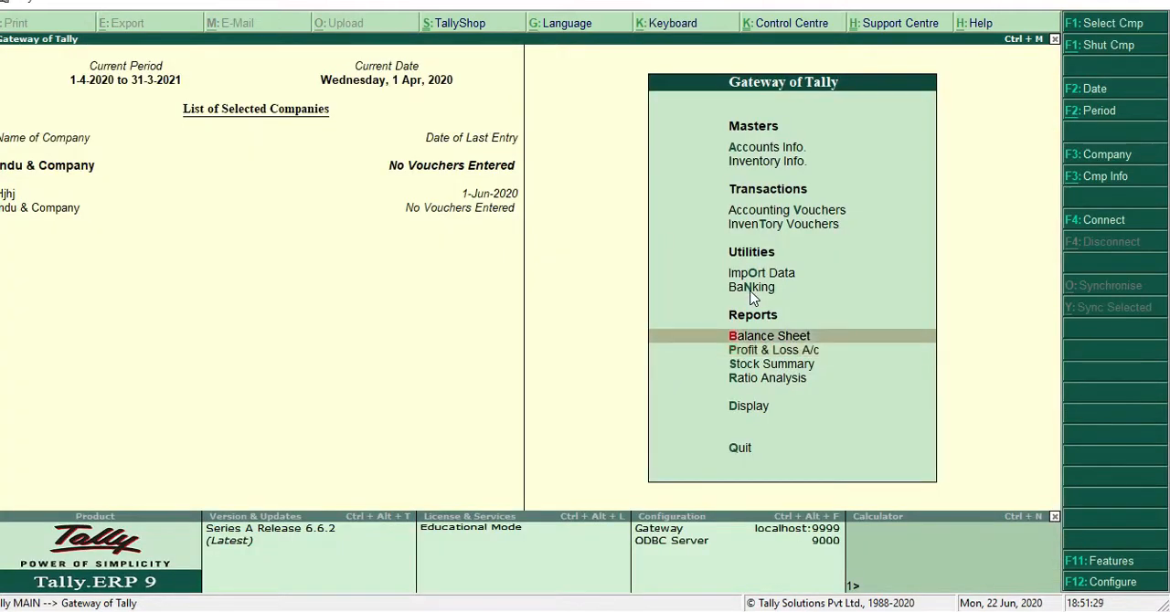
pyautogui.press('Up')
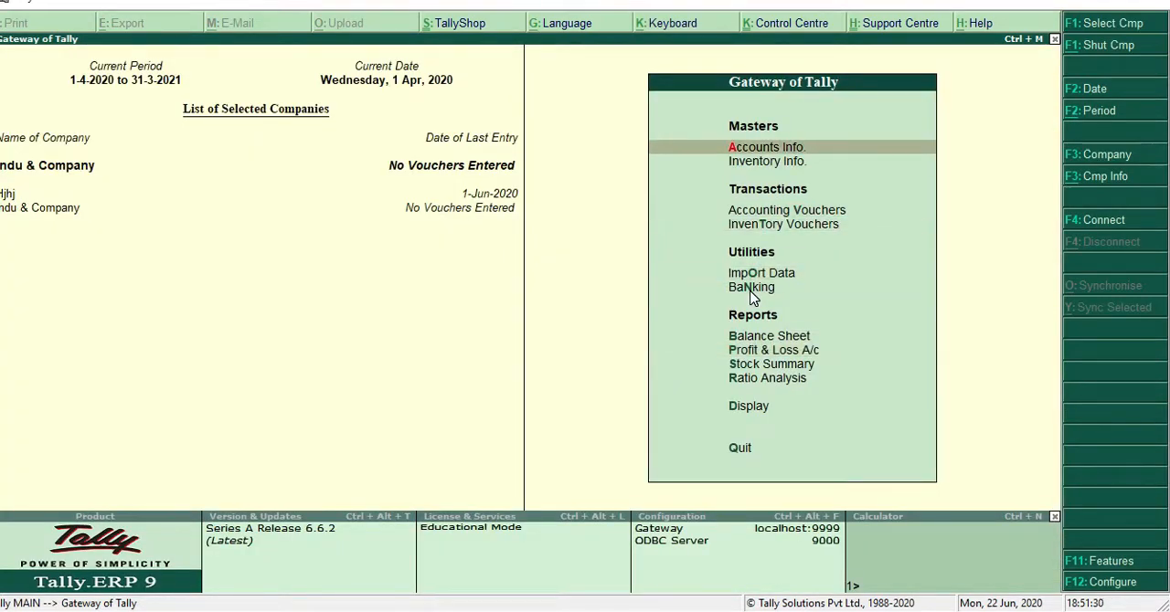
pyautogui.press('Return')
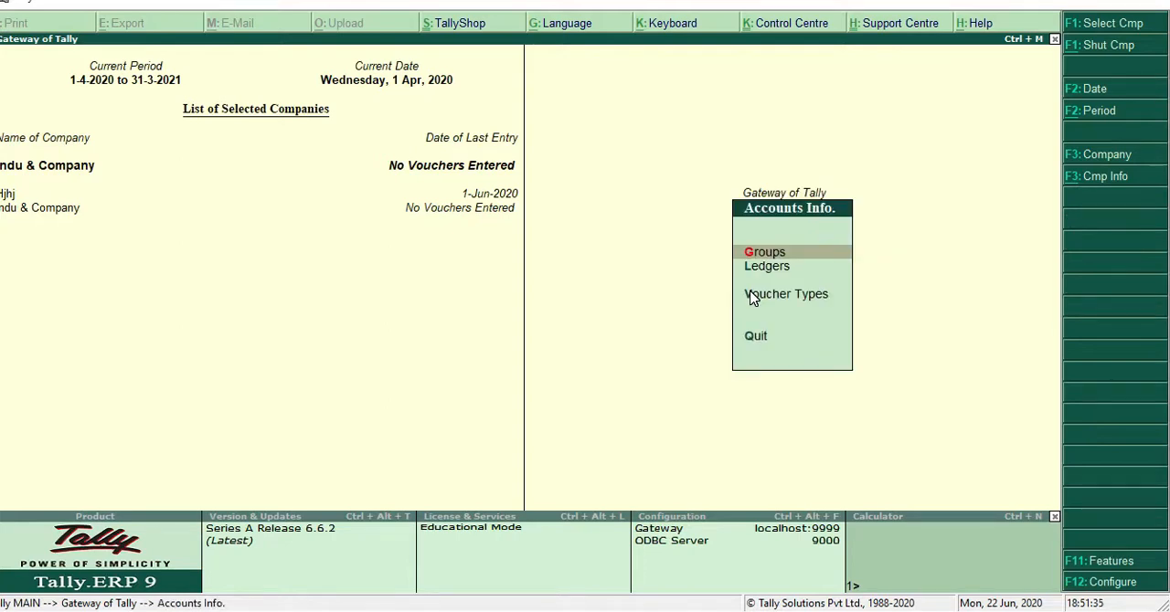
pyautogui.press('Down')
pyautogui.press('Return')
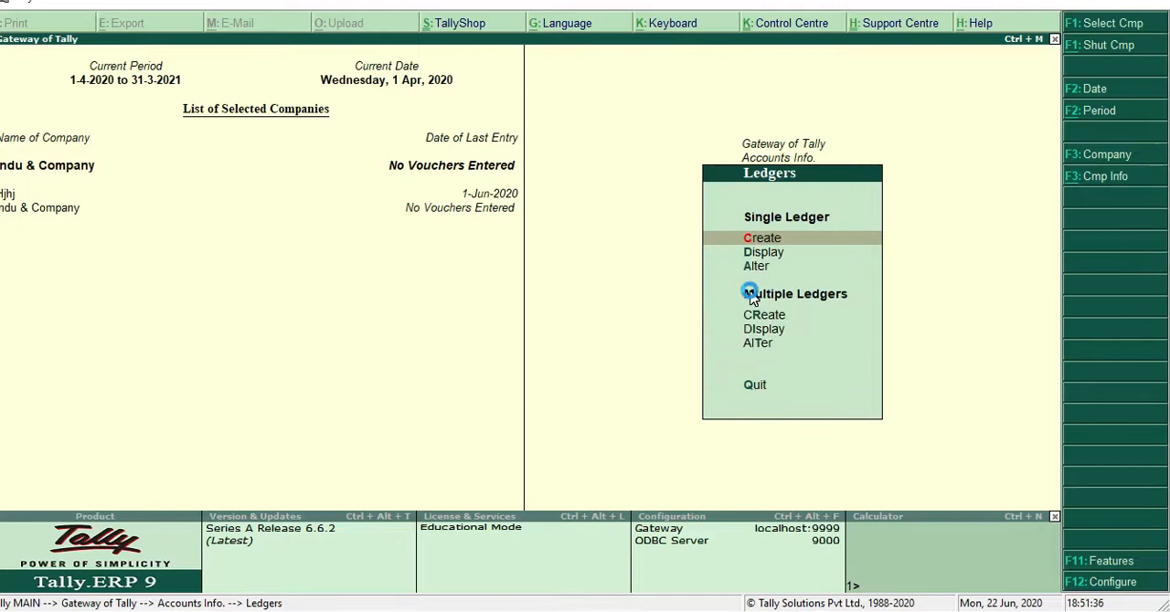
pyautogui.press('Return')
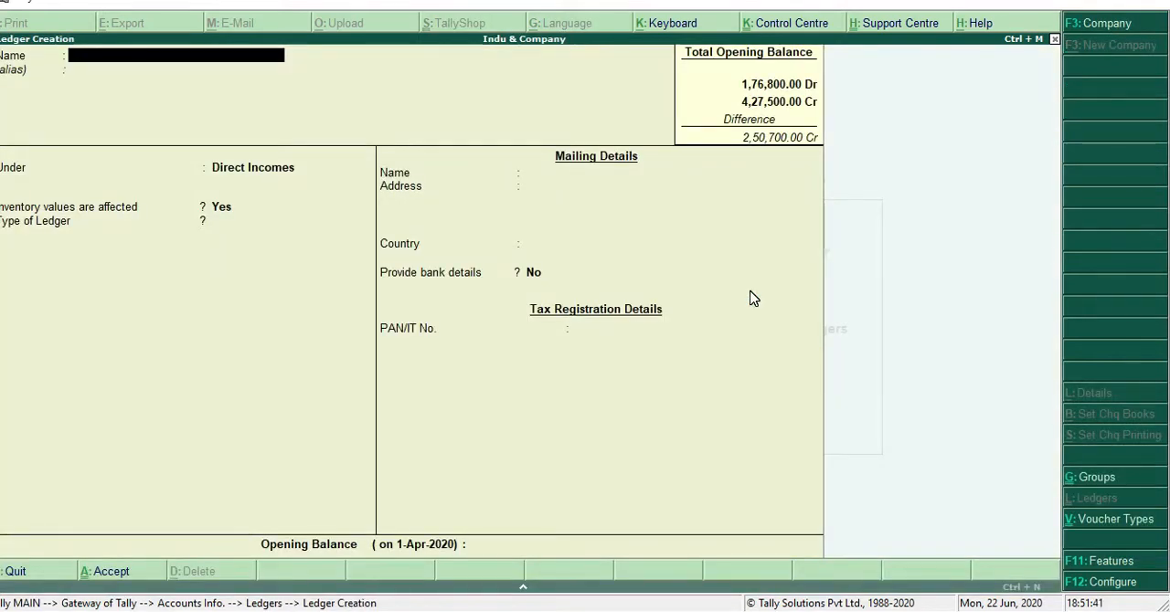
# Name the new ledger Carriage Outward and leave its alias empty
pyautogui.write('Carriage outwarcd')
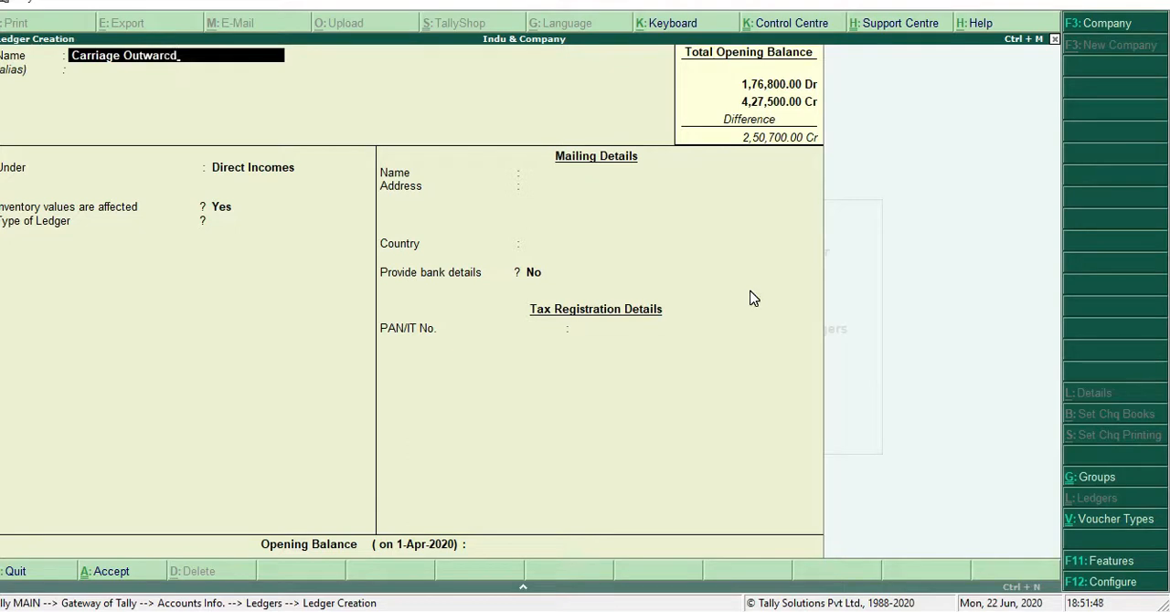
pyautogui.press('BackSpace')
pyautogui.press('BackSpace')
pyautogui.write('d')
pyautogui.press('Return')
pyautogui.press('Return')
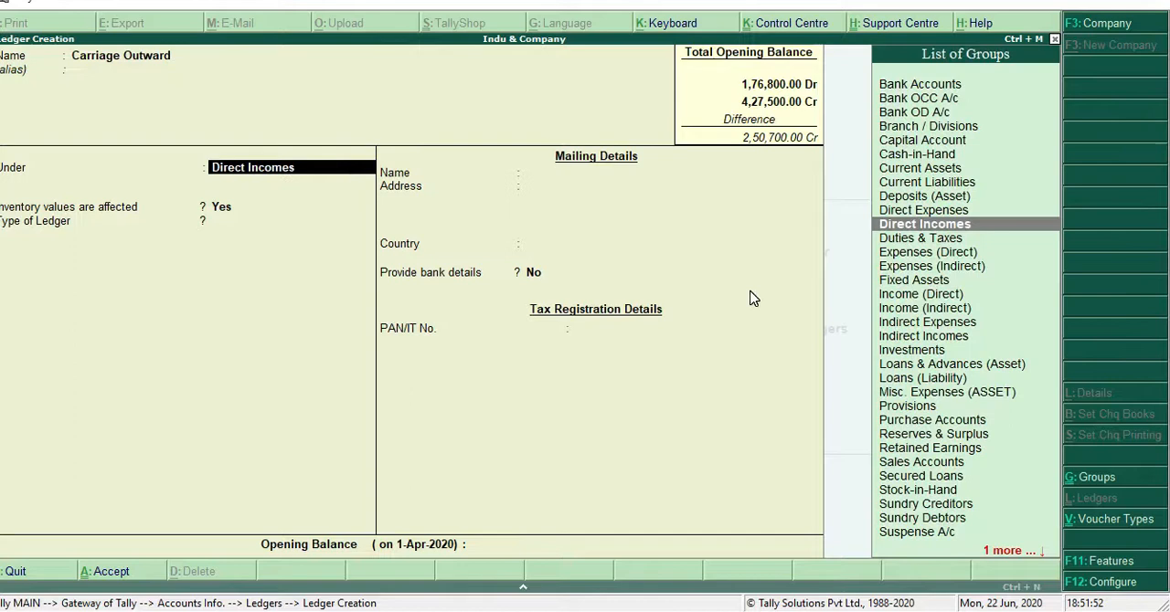
# Place the Carriage Outward ledger under Indirect Expenses, with inventory values affected set to Yes and ledger type Not Applicable
pyautogui.write('i')
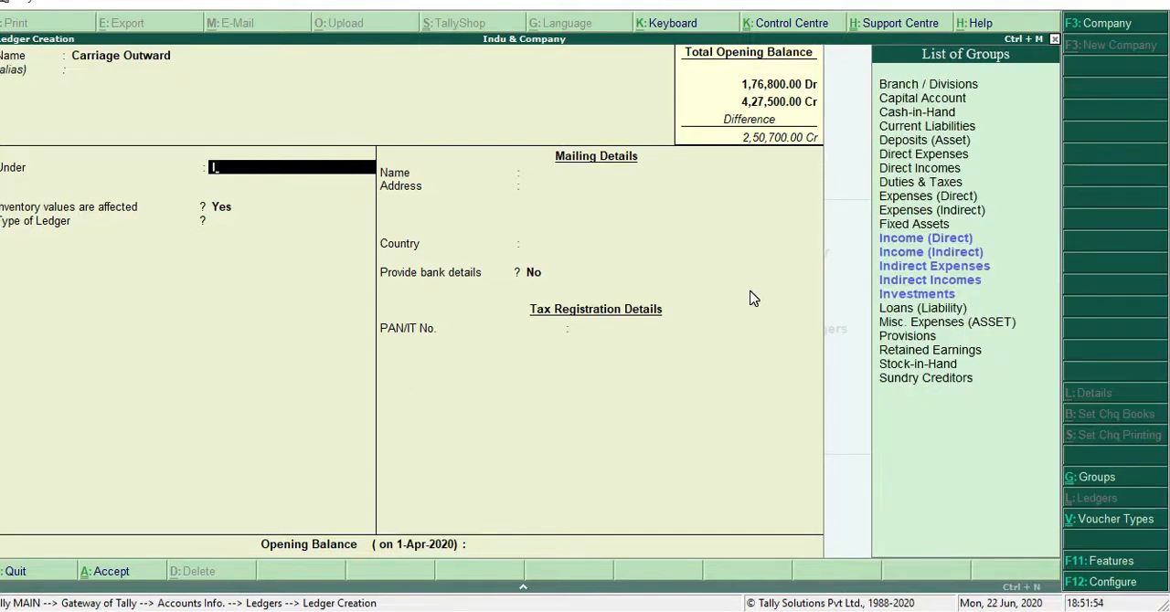
pyautogui.press('Down')
pyautogui.press('Down')
pyautogui.press('Down')
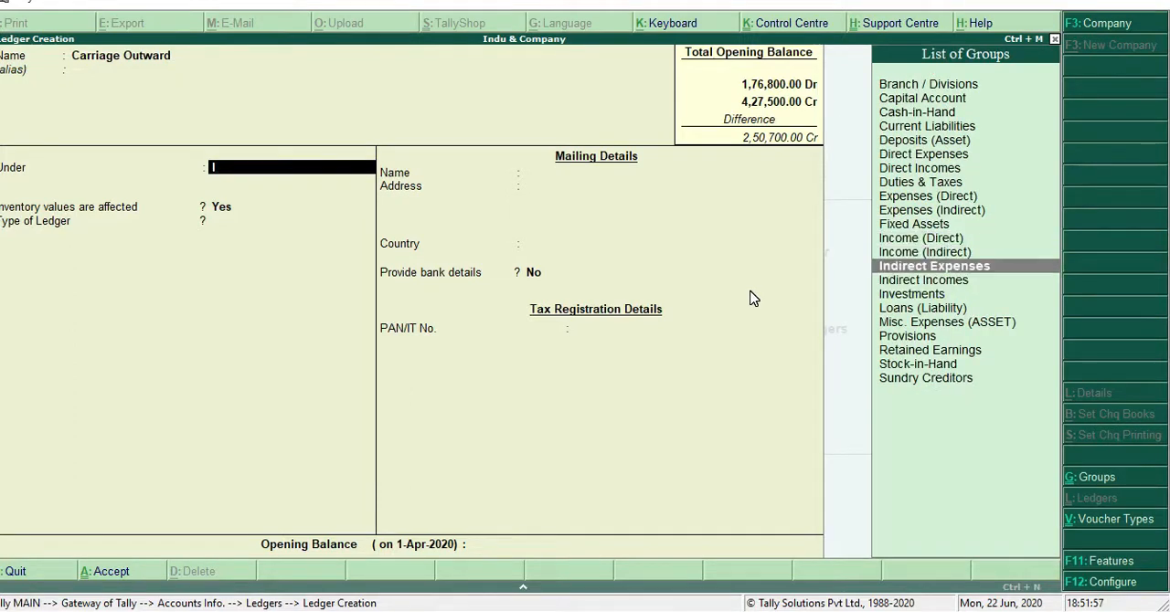
pyautogui.press('Return')
pyautogui.write('y')
pyautogui.press('Return')
pyautogui.press('Return')
pyautogui.press('Return')
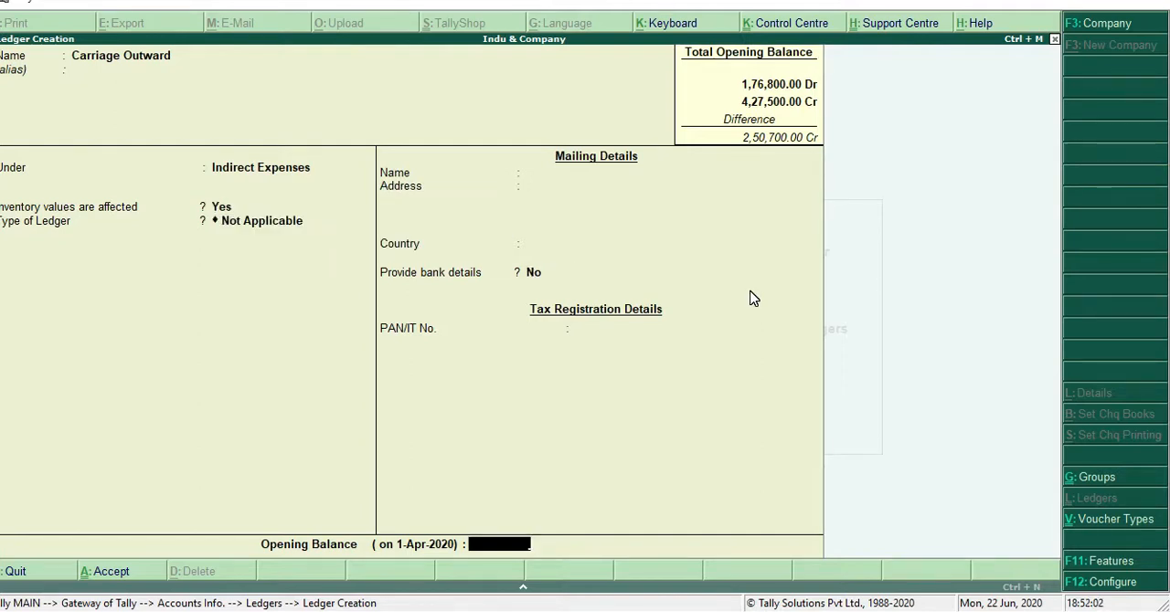
# Give the Carriage Outward ledger a debit opening balance of 1,500 and save it
pyautogui.write('1500')
pyautogui.press('Return')
pyautogui.press('Return')
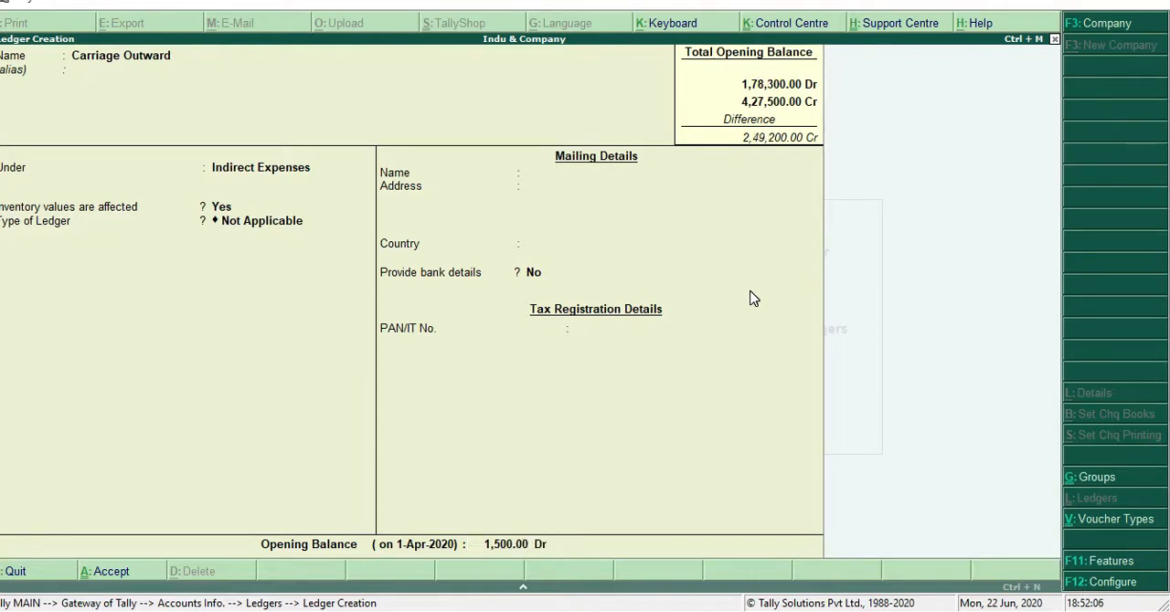
pyautogui.press('Return')
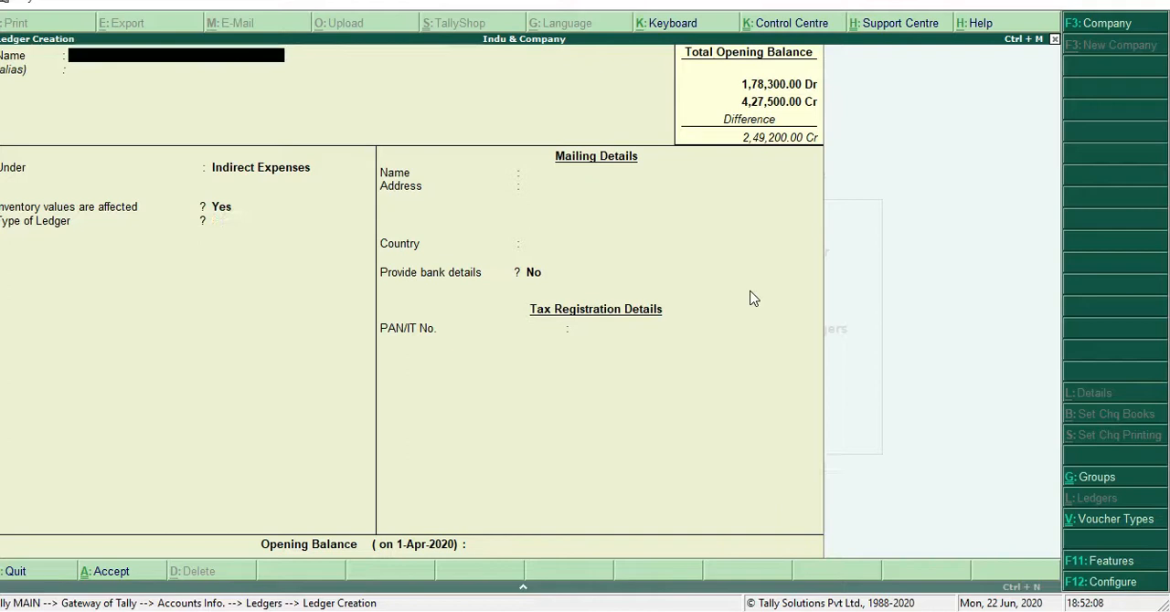
# Name the next ledger Bed Debts and keep it under Indirect Expenses, with inventory values affected Yes and type Not Applicable
pyautogui.write('Bet')
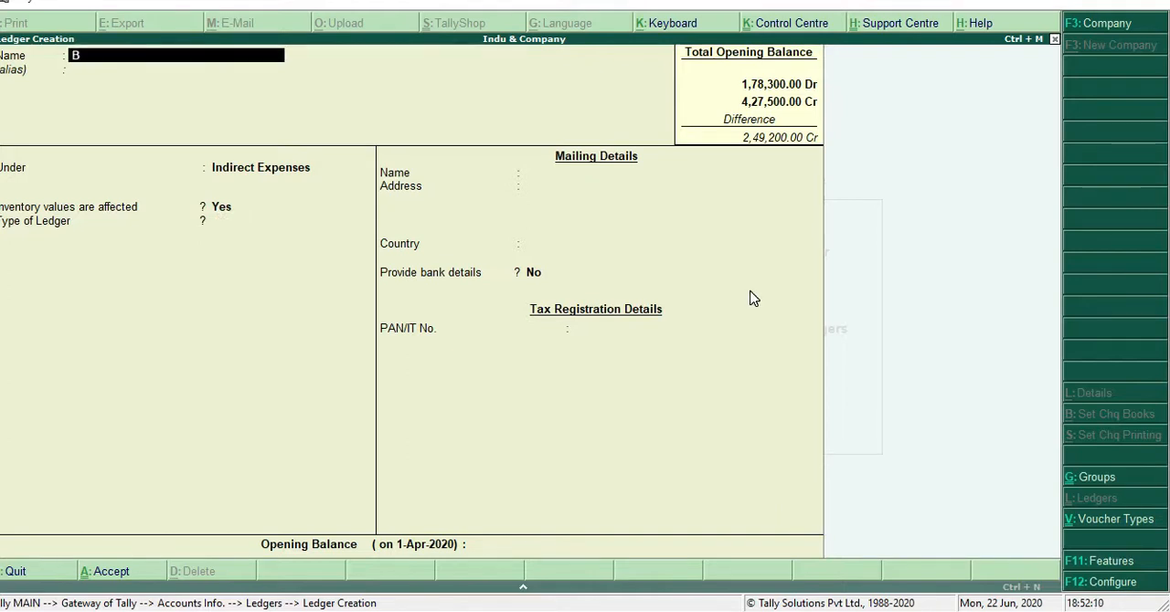
pyautogui.press('BackSpace')
pyautogui.write('dd')
pyautogui.press('BackSpace')
pyautogui.write('Det')
pyautogui.press('BackSpace')
pyautogui.write('bts')
pyautogui.press('Return')
pyautogui.press('Return')
pyautogui.press('Return')
pyautogui.press('Return')
pyautogui.press('Return')
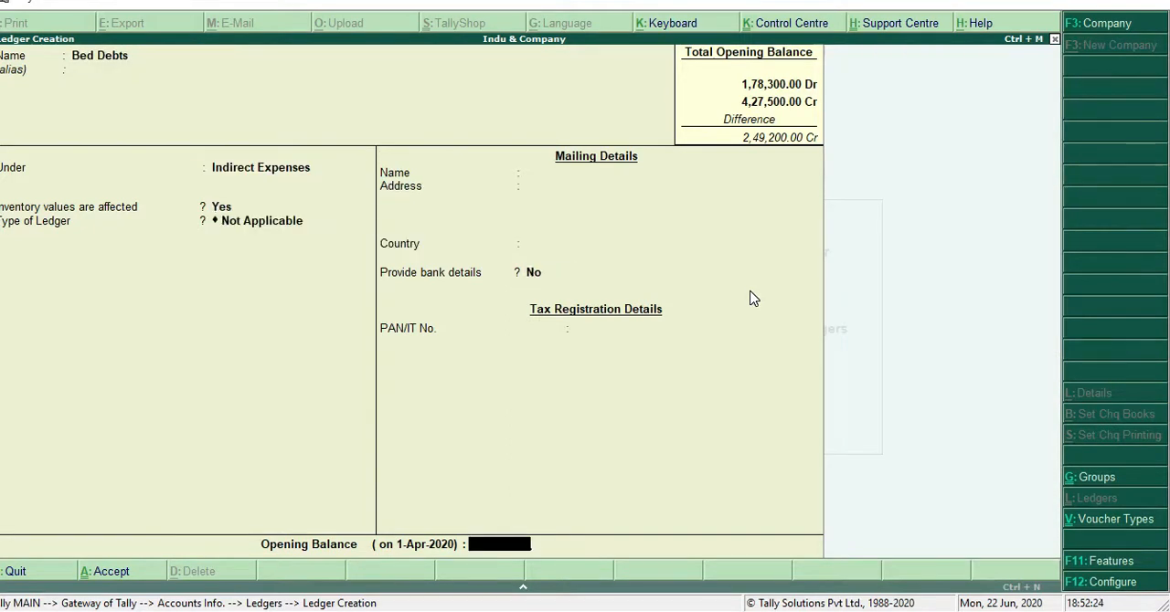
# Give the Bed Debts ledger a debit opening balance of 1,100 and save it
pyautogui.write('1,100')
pyautogui.press('Return')
pyautogui.press('Return')
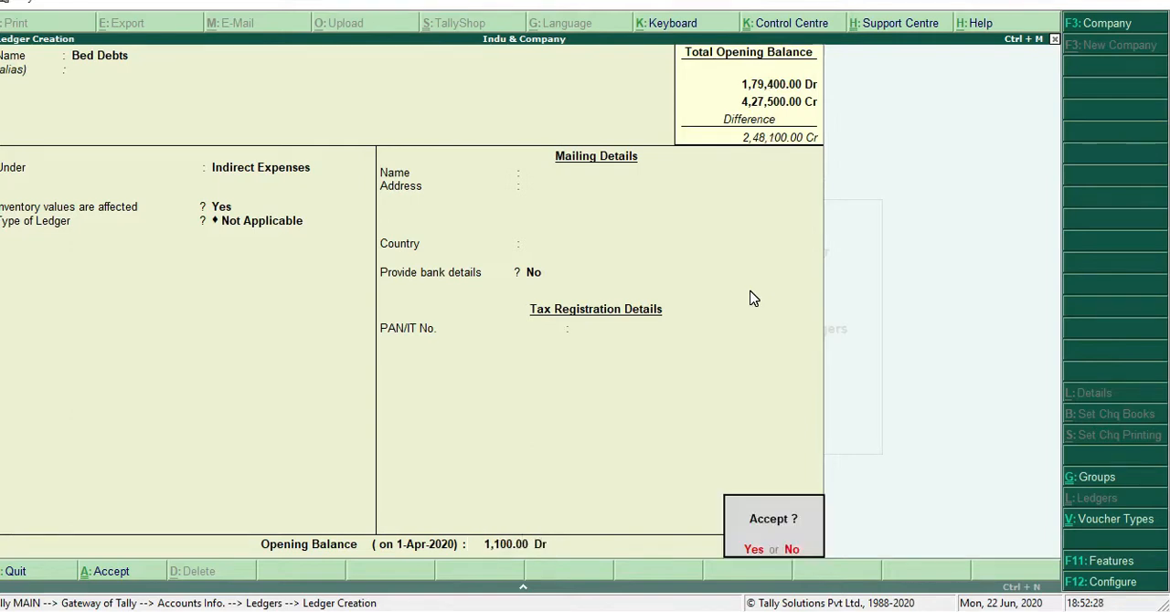
pyautogui.press('Return')
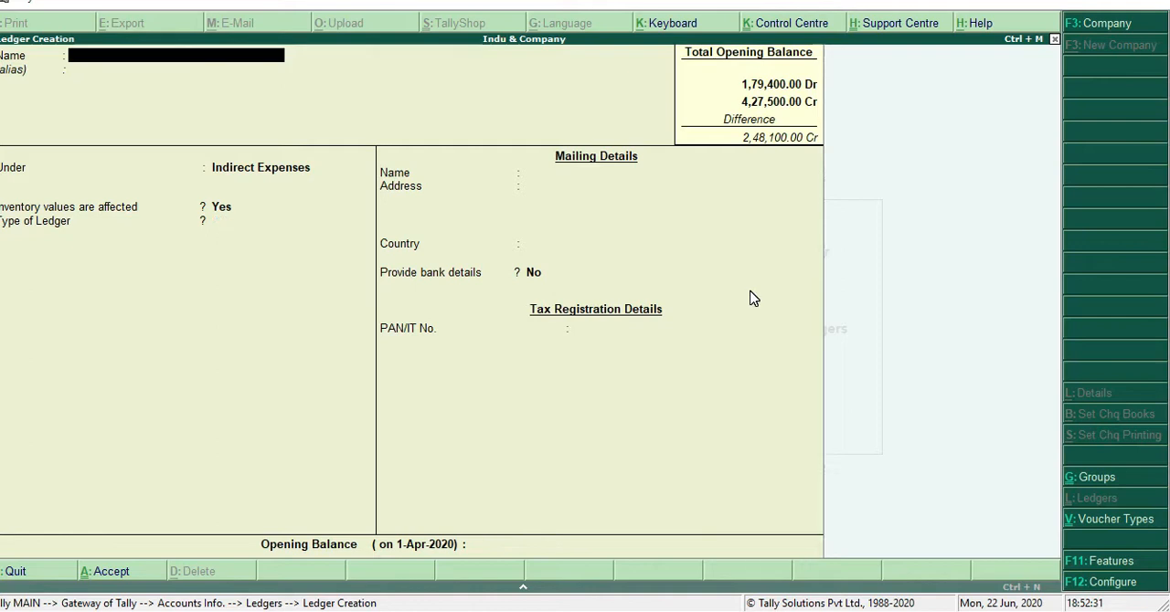
# Name the next ledger Advertisement and keep it under Indirect Expenses, with ledger type Not Applicable and no bank details
pyautogui.write('A')
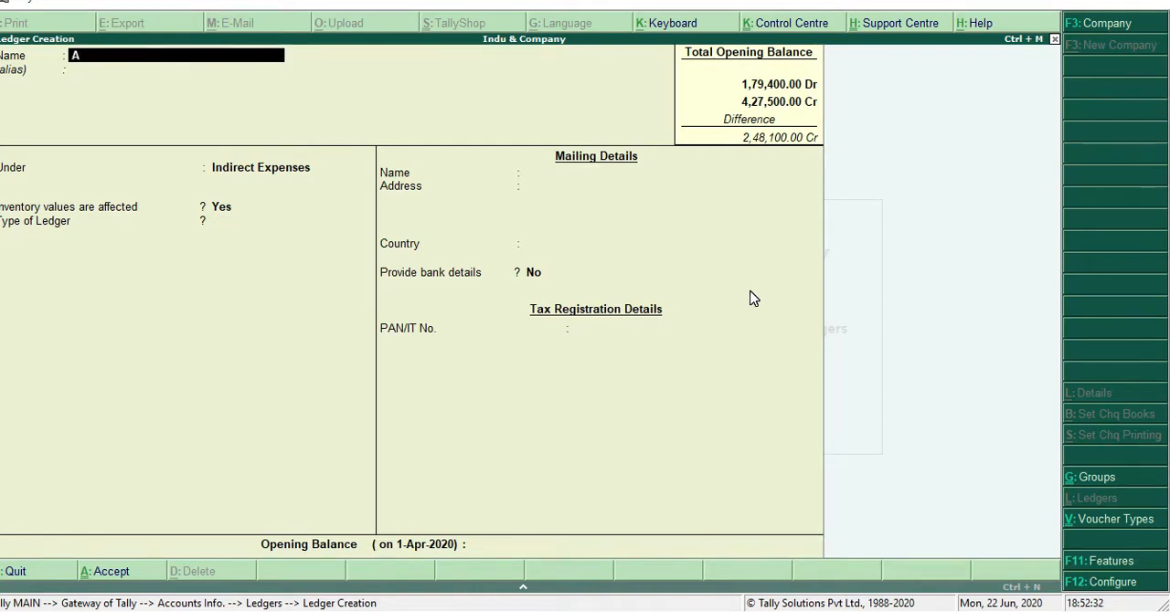
pyautogui.write('dvertisement')
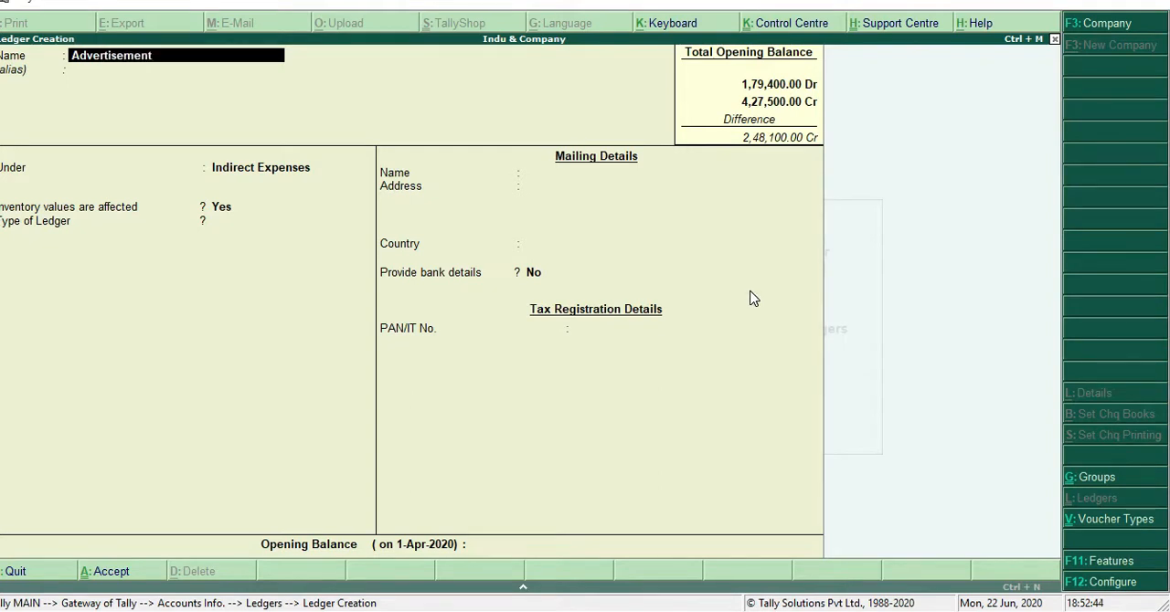
pyautogui.press('Return')
pyautogui.press('Return')
pyautogui.press('Return')
pyautogui.press('Return')
pyautogui.press('Return')
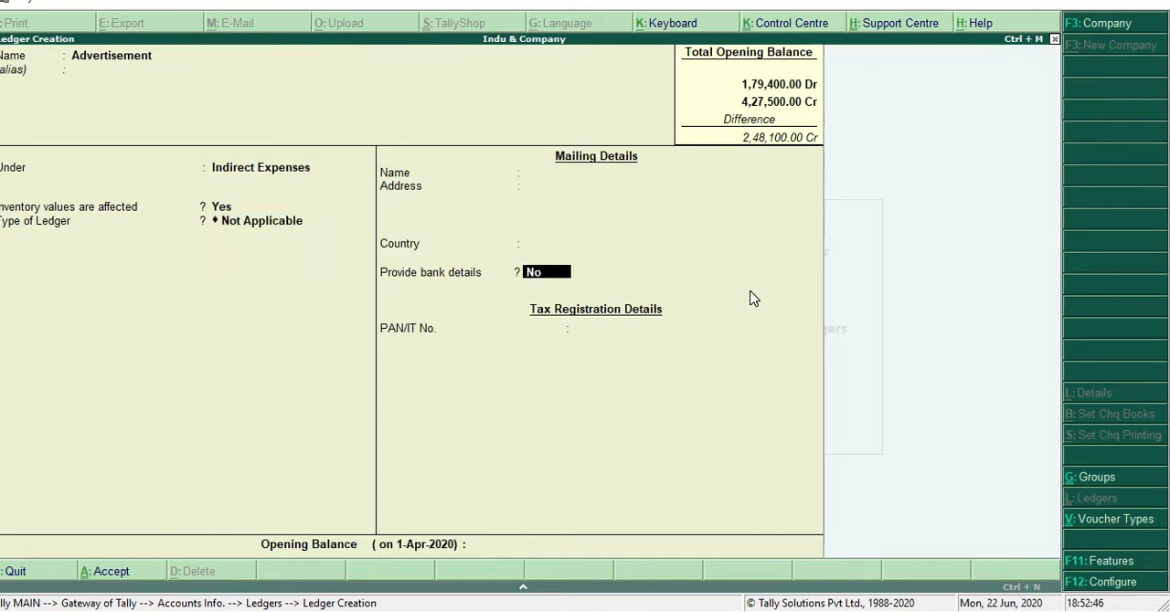
pyautogui.press('Return')
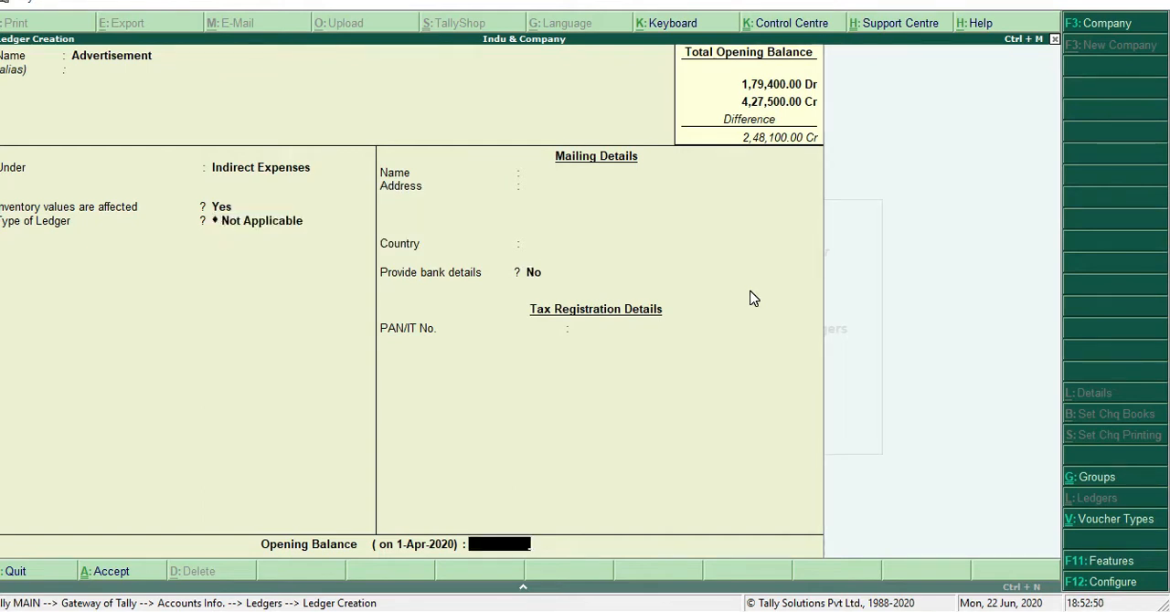
# Give the Advertisement ledger a debit opening balance of 25,000 and save it
pyautogui.write('25000')
pyautogui.press('Return')
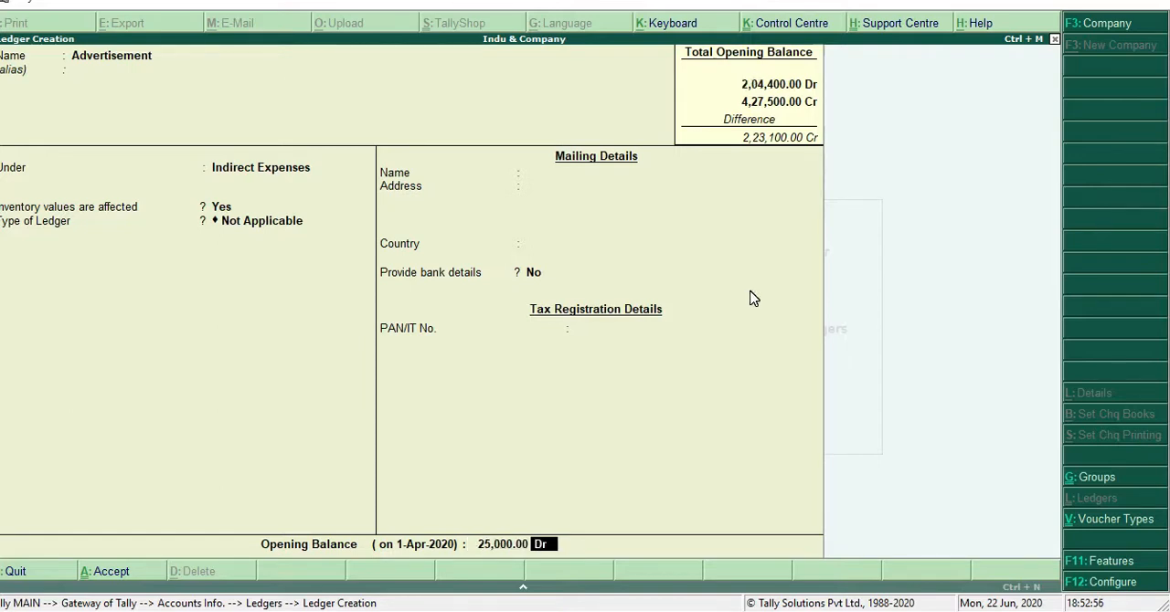
pyautogui.press('Return')
pyautogui.press('Return')
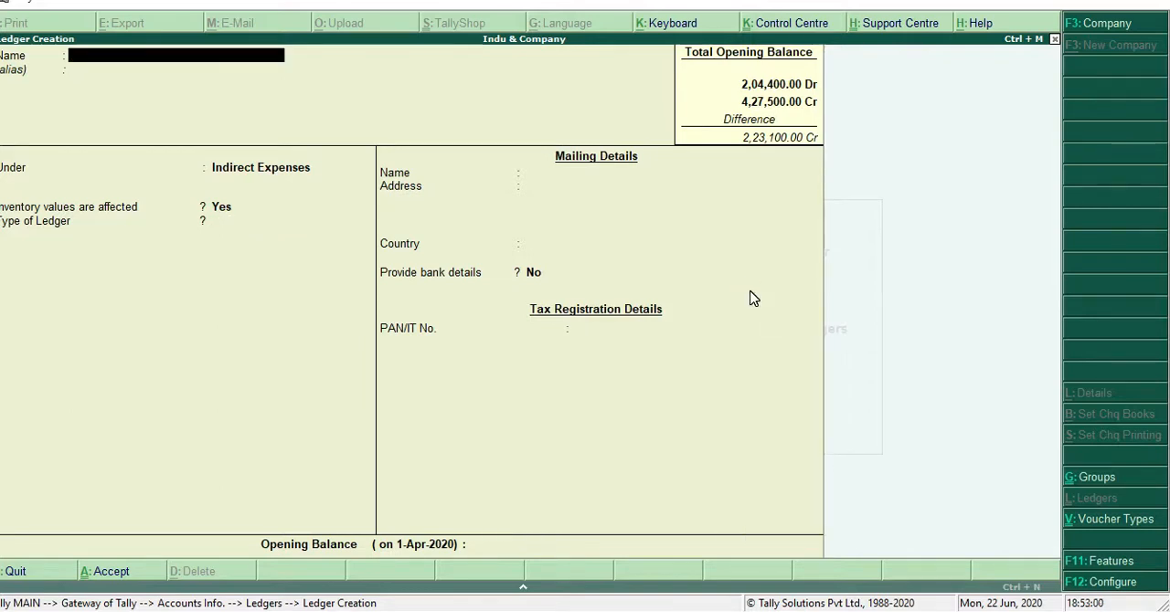
# Name the next ledger Salary and keep it under Indirect Expenses, with ledger type Not Applicable and no bank details
pyautogui.write('Salary')
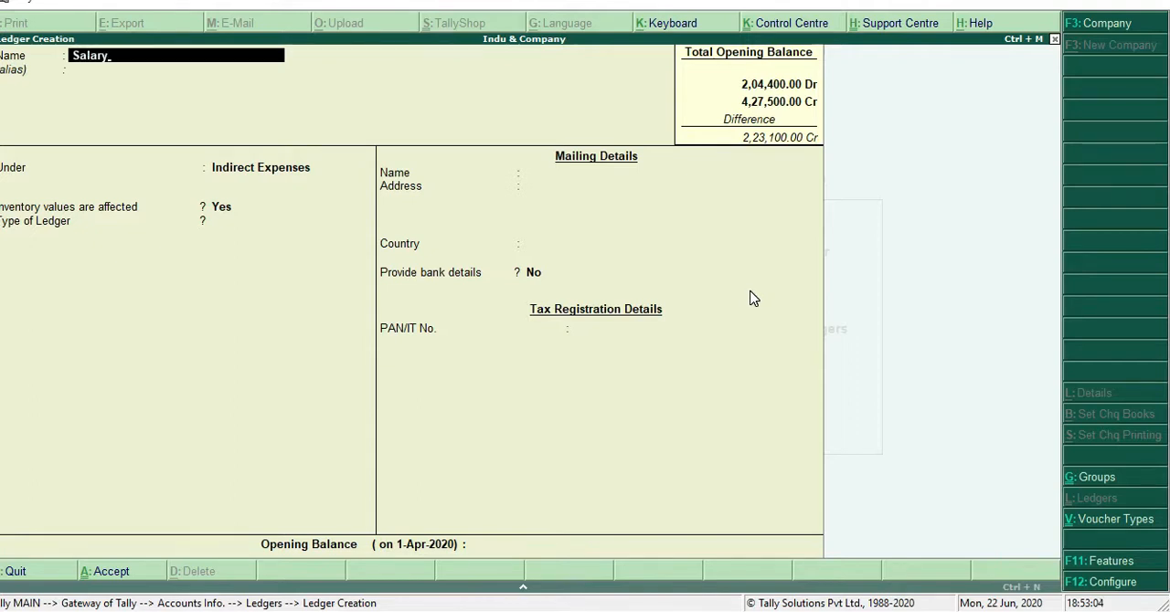
pyautogui.press('Return')
pyautogui.press('Return')
pyautogui.press('Return')
pyautogui.press('Return')
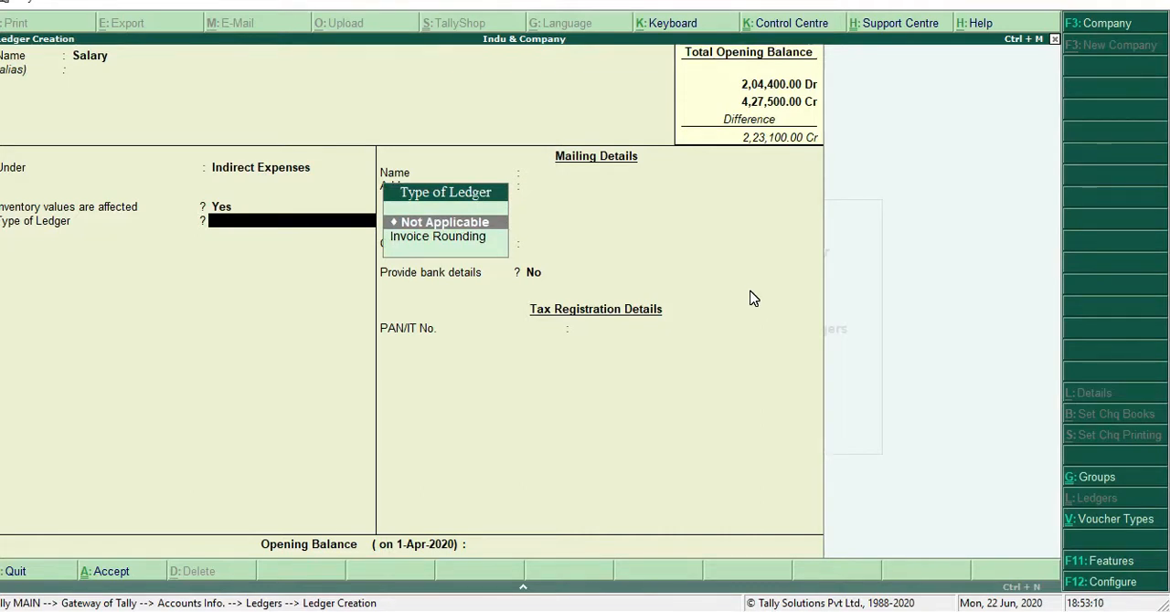
pyautogui.press('BackSpace')
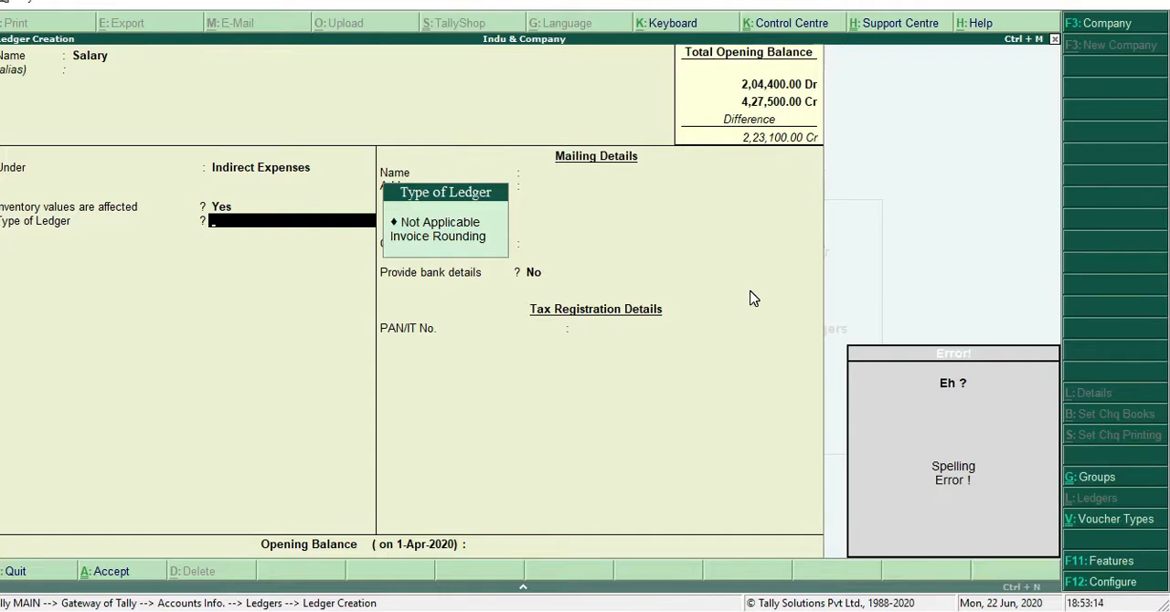
pyautogui.press('Down')
pyautogui.press('Return')
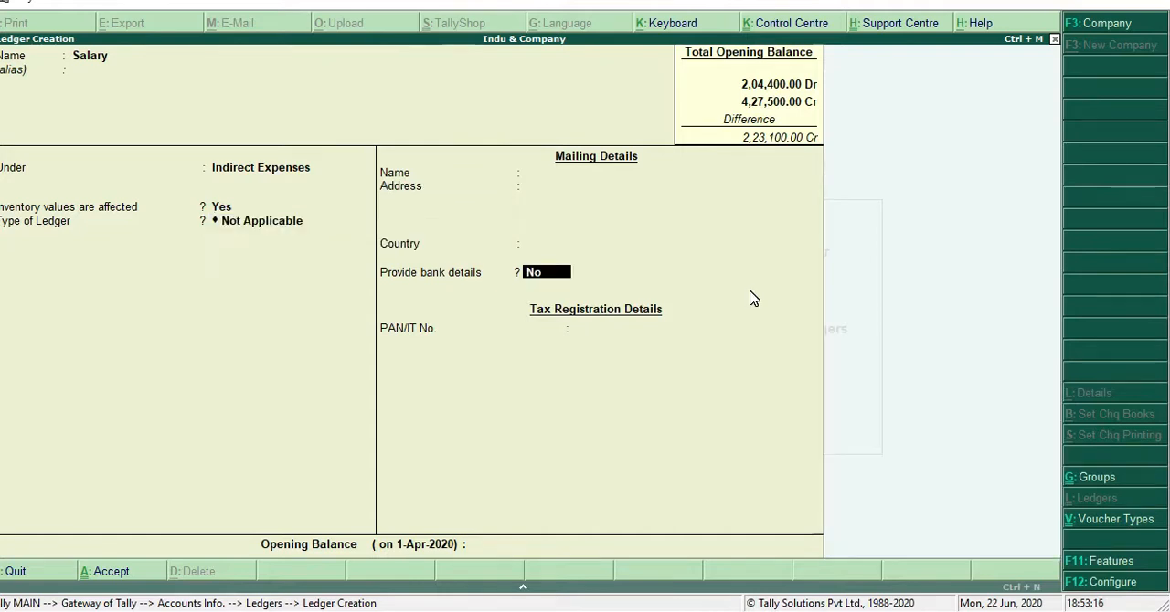
pyautogui.press('Return')
# Give the Salary ledger a debit opening balance of 36,000 and save it
pyautogui.write('36')
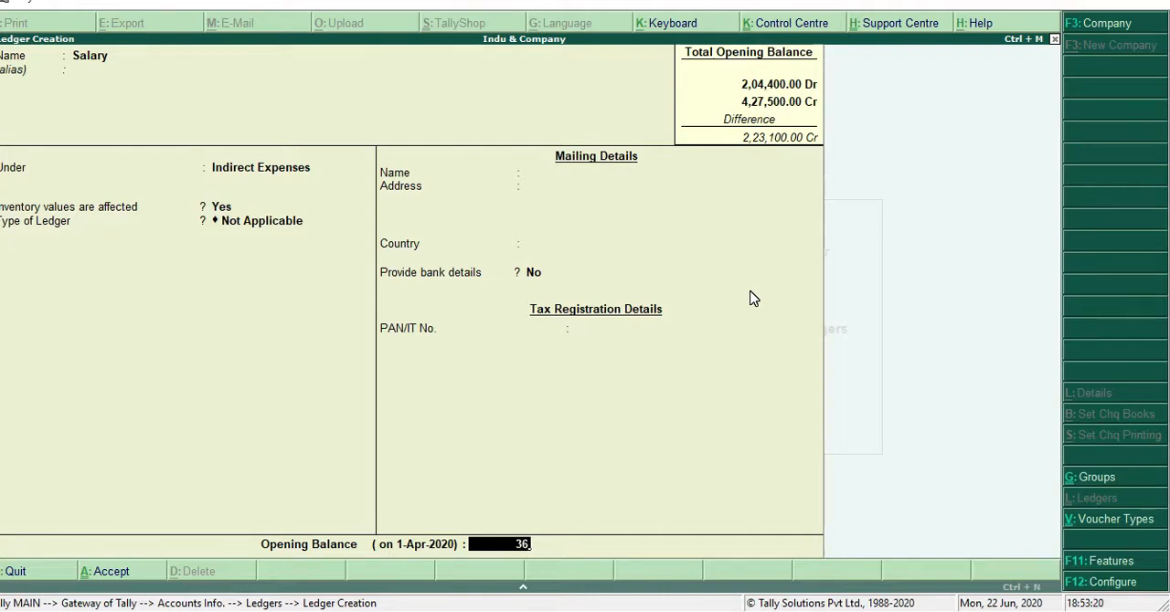
pyautogui.write('000')
pyautogui.press('Return')
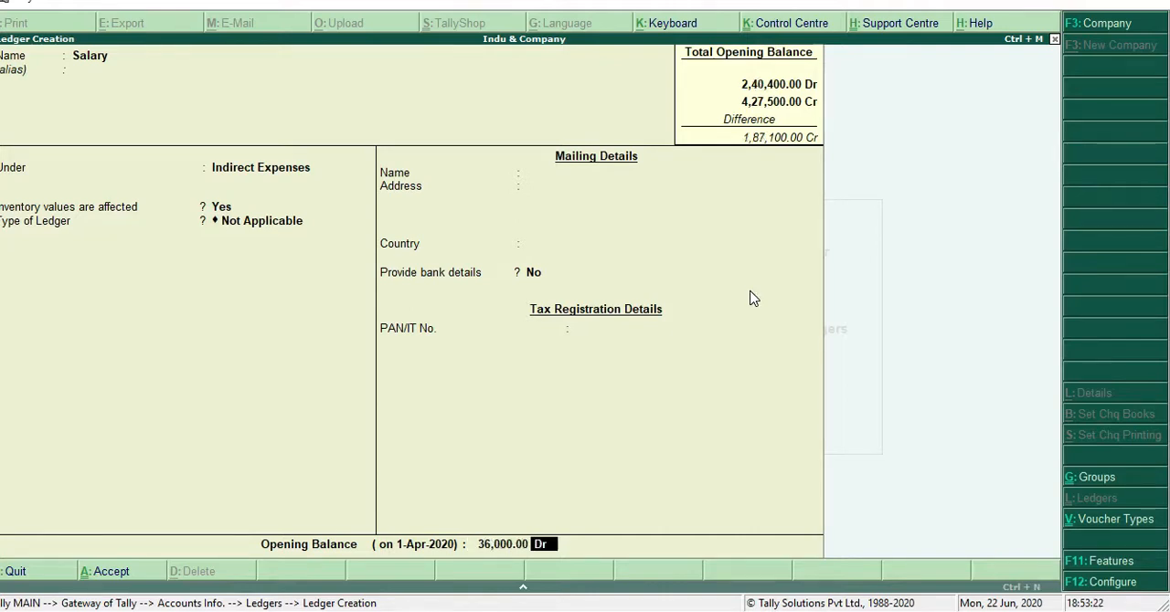
pyautogui.press('Return')
pyautogui.press('Return')
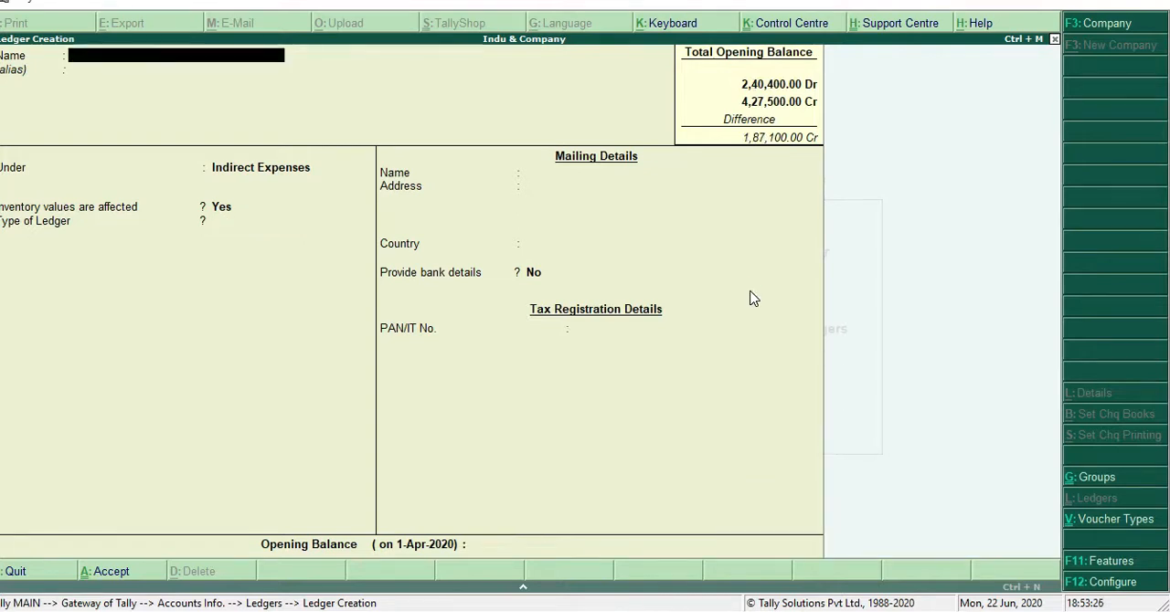
# Name the next ledger Moter Repair and keep it under Indirect Expenses with ledger type Not Applicable
pyautogui.write('Moter')
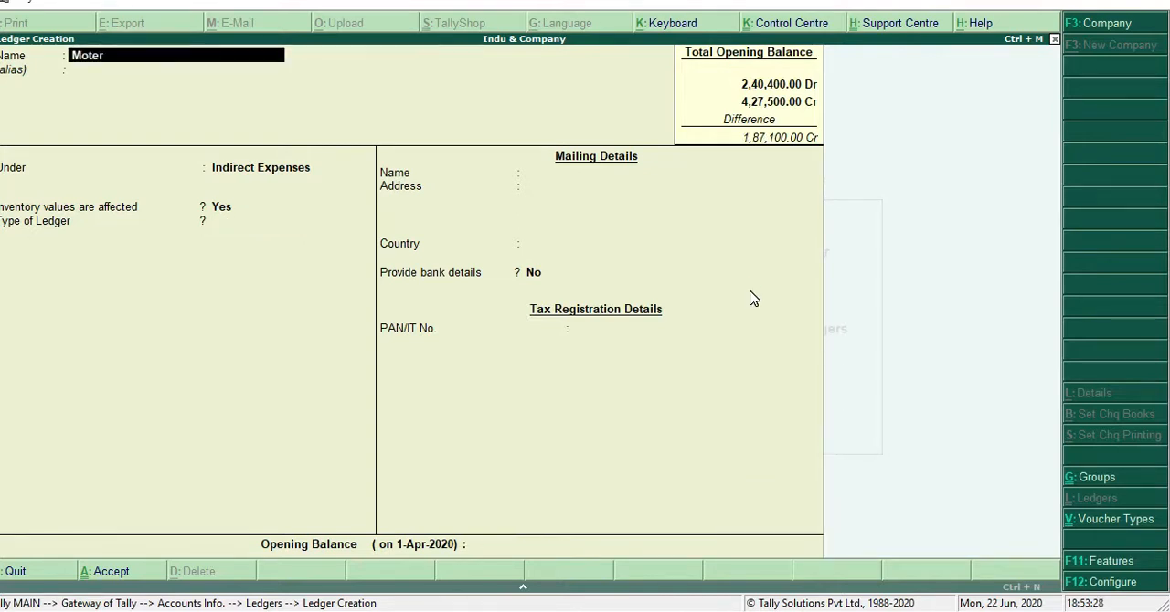
pyautogui.write(' Repair')
pyautogui.press('Return')
# Leave the Moter Repair ledger without bank details, give it a debit opening balance of 3,000 and save it
pyautogui.press('Return')
pyautogui.press('Return')
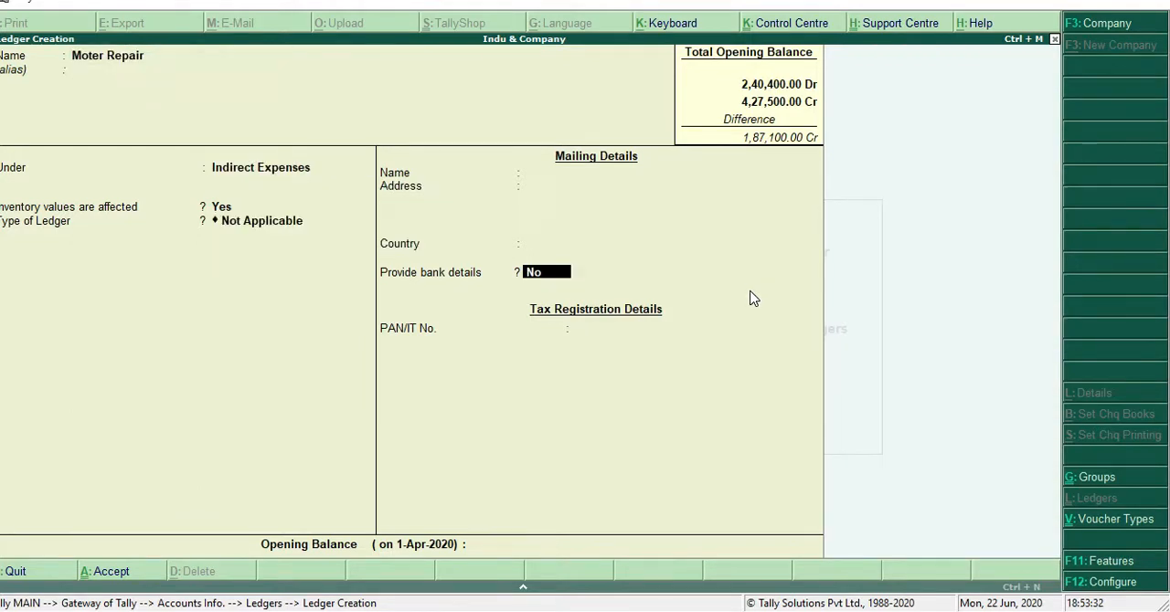
pyautogui.press('Return')
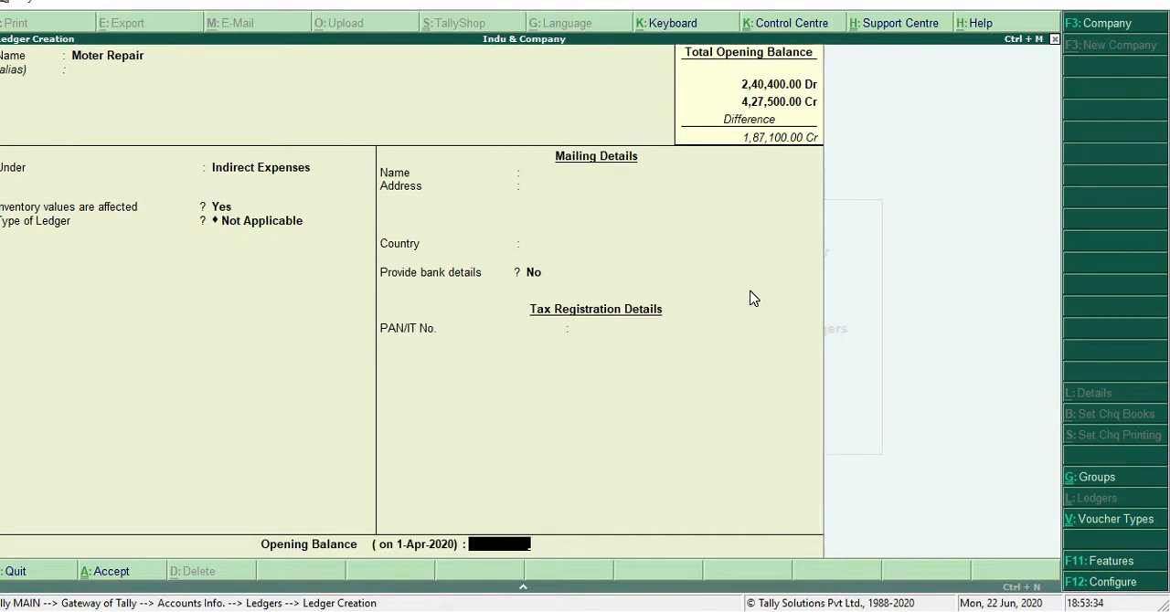
pyautogui.write('3000')
pyautogui.press('Return')
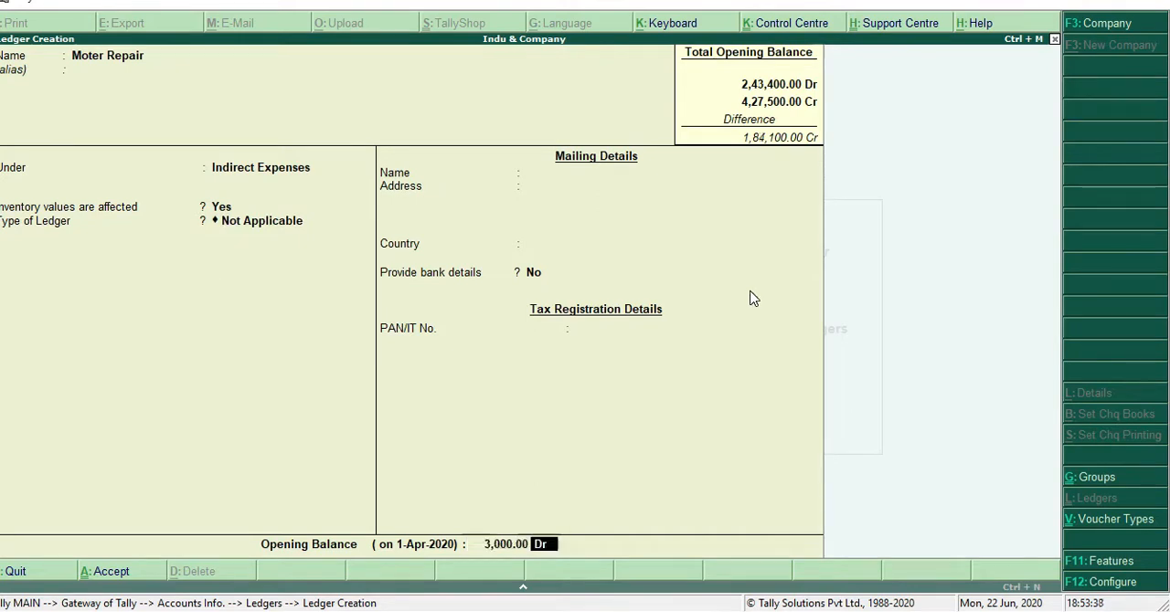
pyautogui.press('Return')
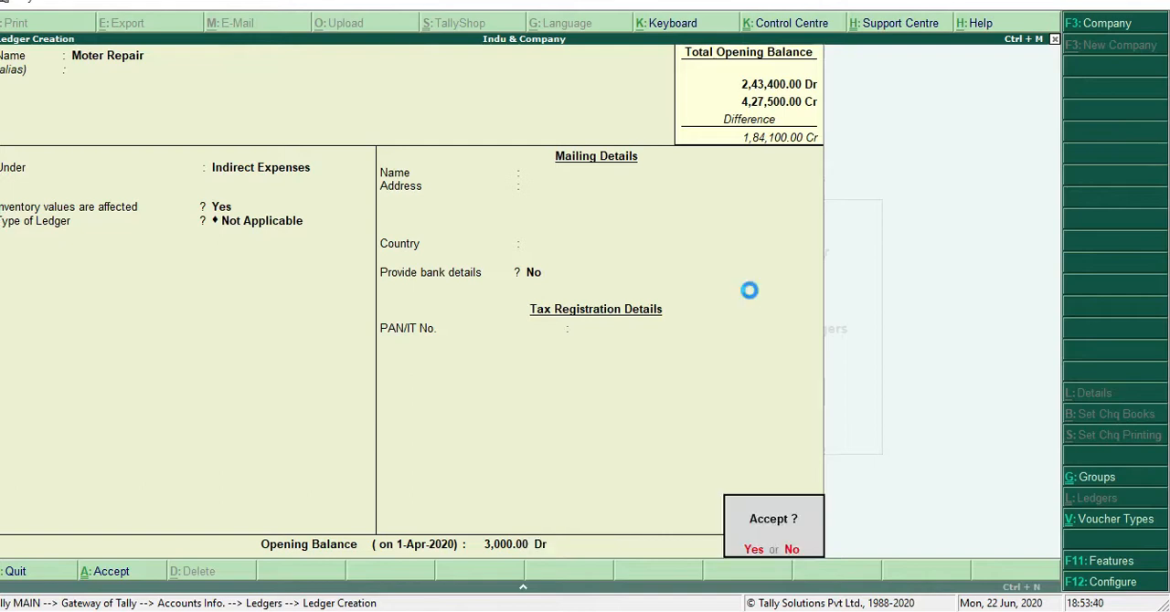
pyautogui.press('Return')
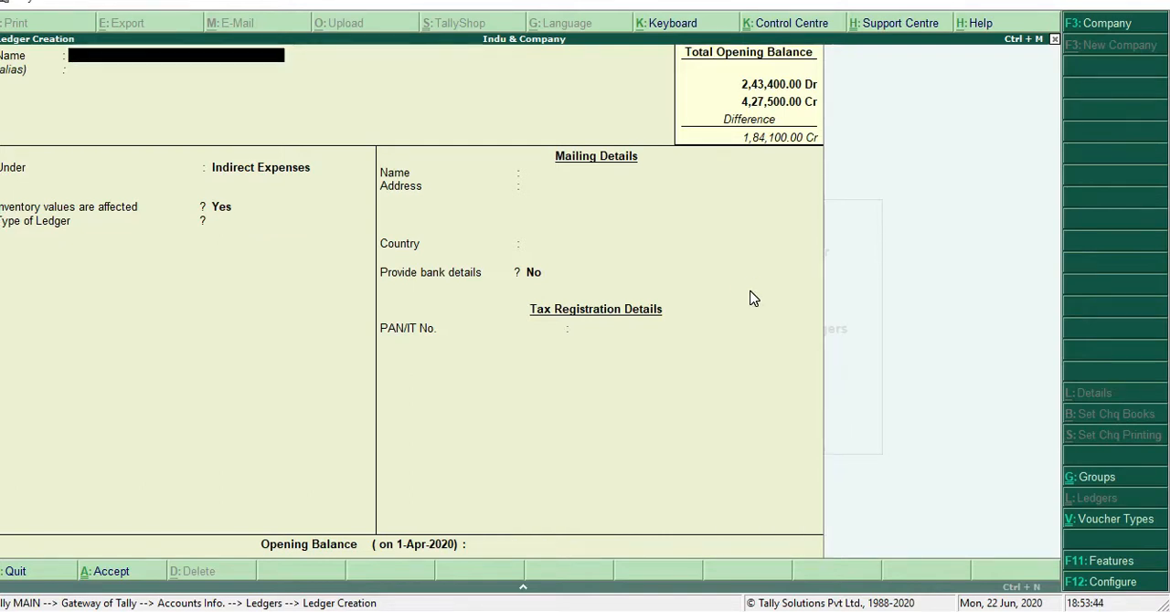
# Name the next ledger Interest on Bank Loan and keep it under Indirect Expenses, with ledger type Not Applicable and no bank details
pyautogui.write('Interest on Bank Loan')
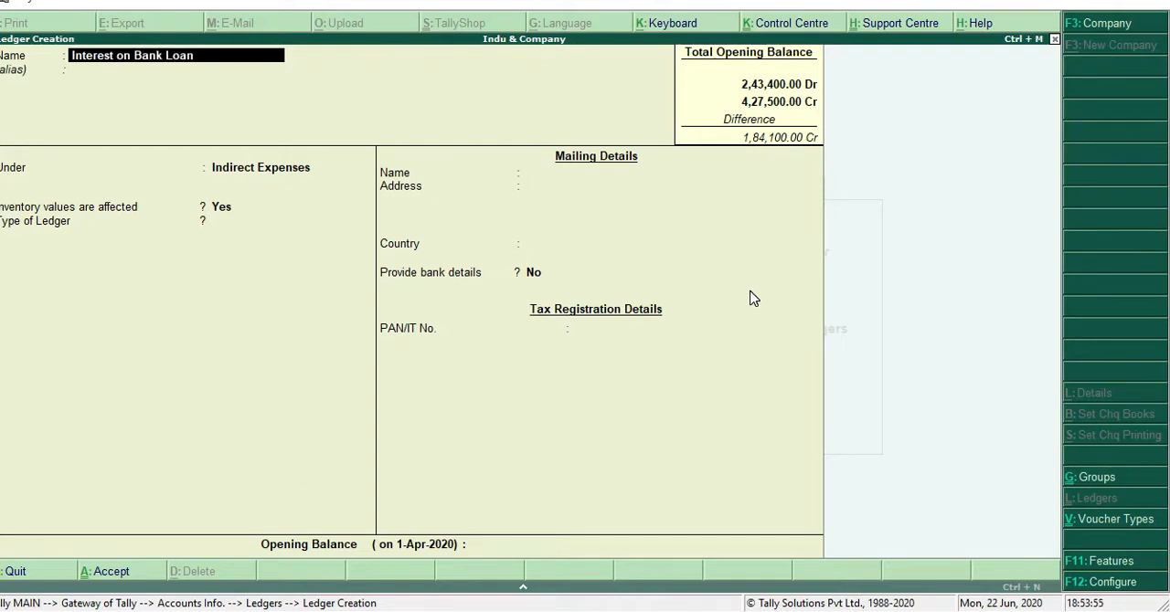
pyautogui.press('Return')
pyautogui.press('Return')
pyautogui.press('Return')
pyautogui.press('Return')
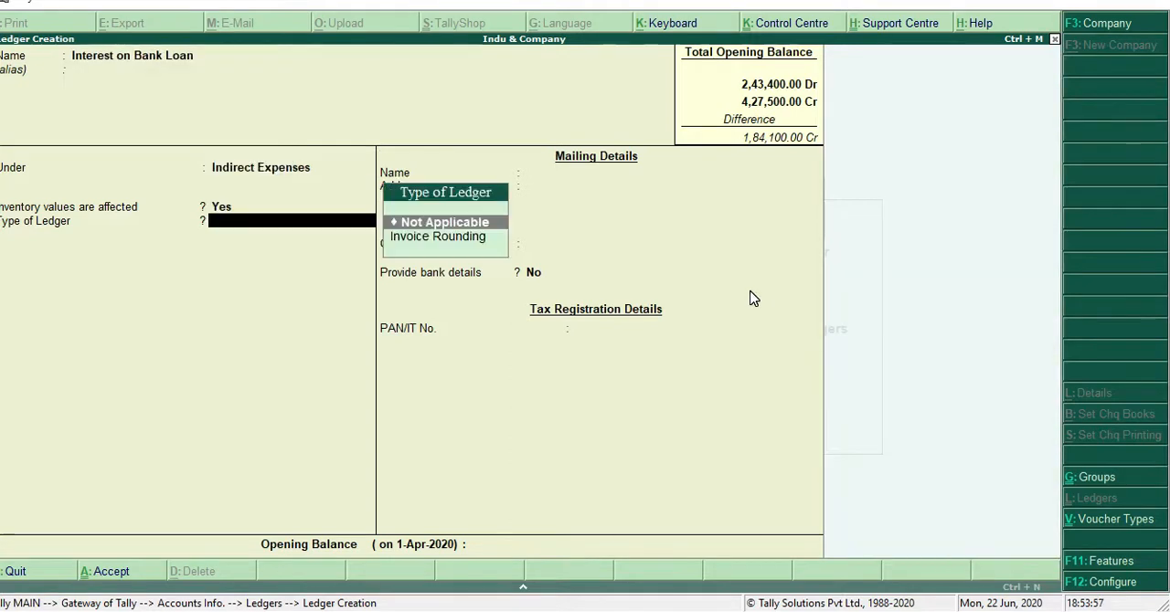
pyautogui.press('Return')
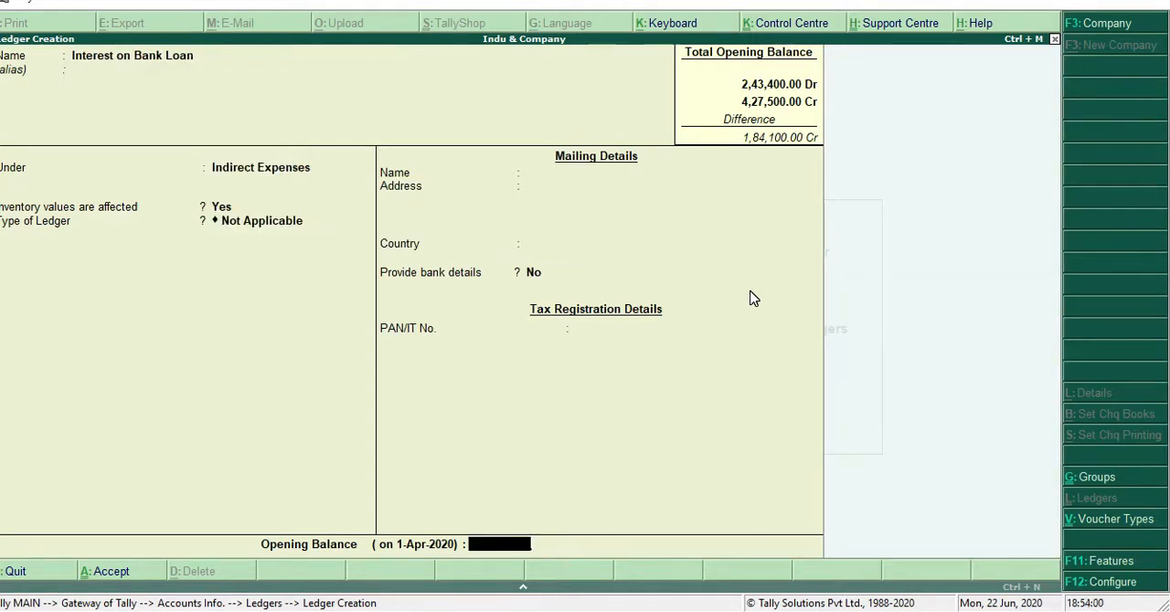
# Give the Interest on Bank Loan ledger a debit opening balance of 2,400 and save it
pyautogui.write('400')
pyautogui.press('Return')
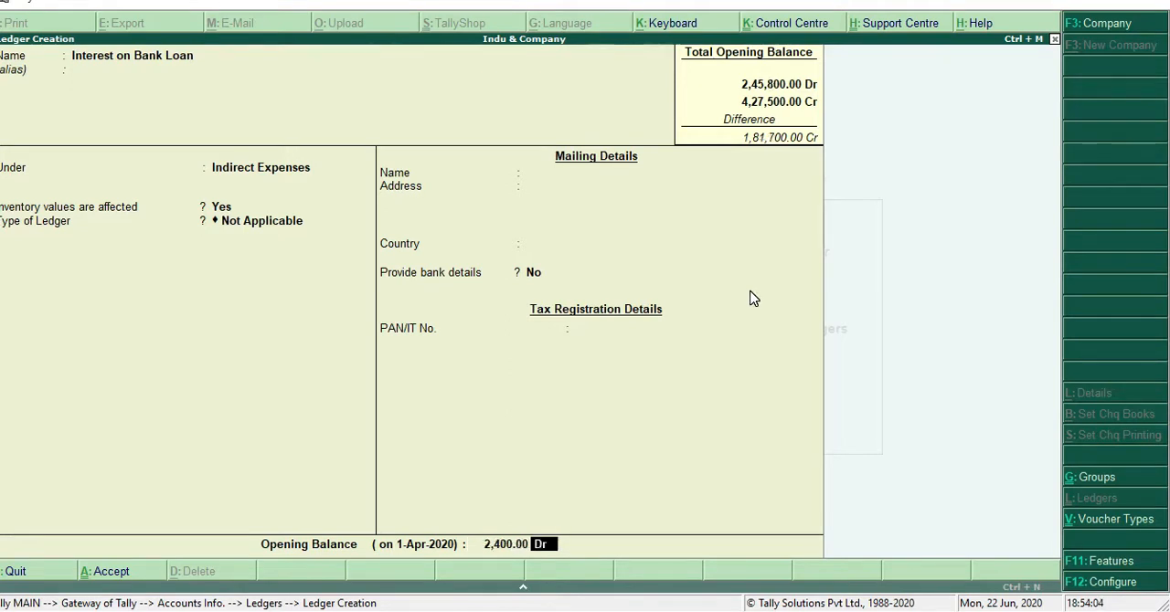
pyautogui.press('Return')
pyautogui.press('Return')
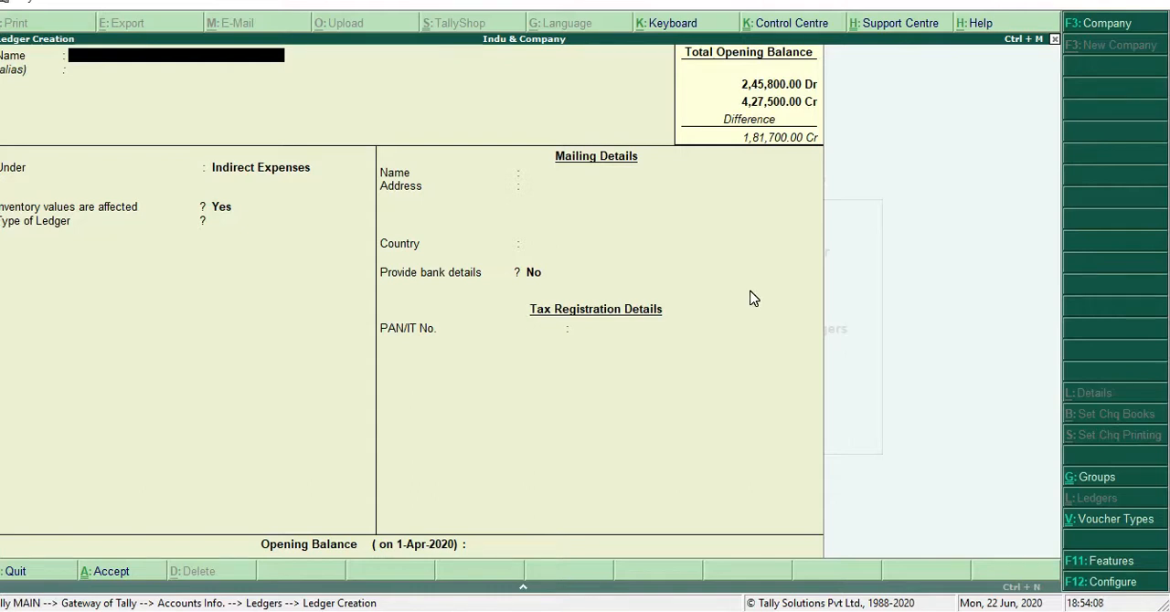
# Name the next ledger Rent & Insurance and keep it under Indirect Expenses, with ledger type Not Applicable and no bank details
pyautogui.write('Rent')
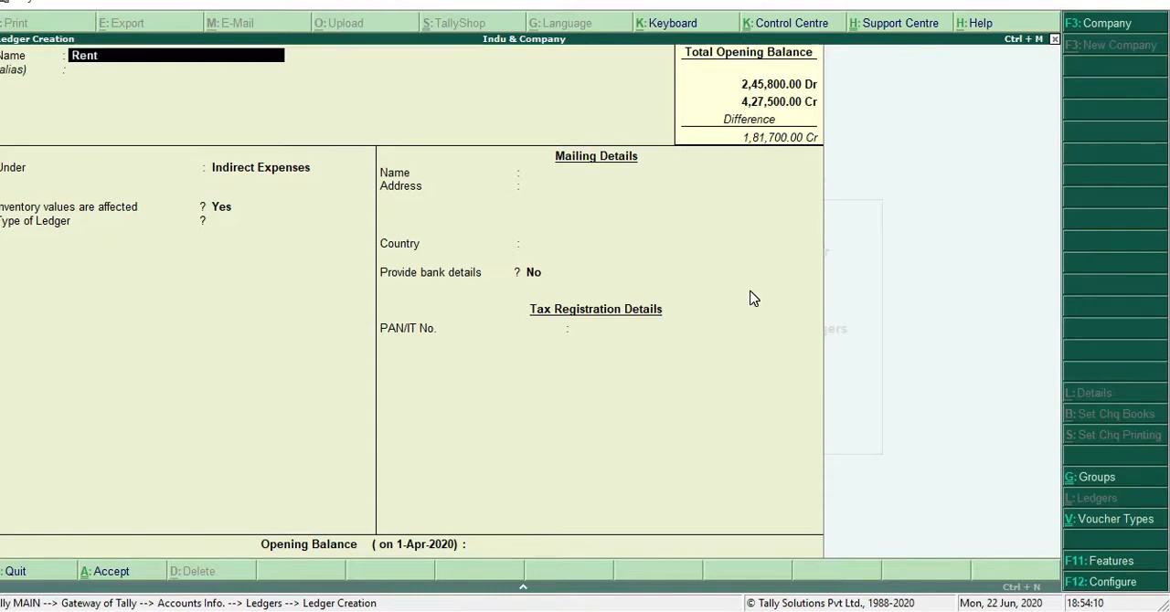
pyautogui.write(' & Insurance')
pyautogui.press('Return')
pyautogui.press('Return')
pyautogui.press('Return')
pyautogui.press('Return')
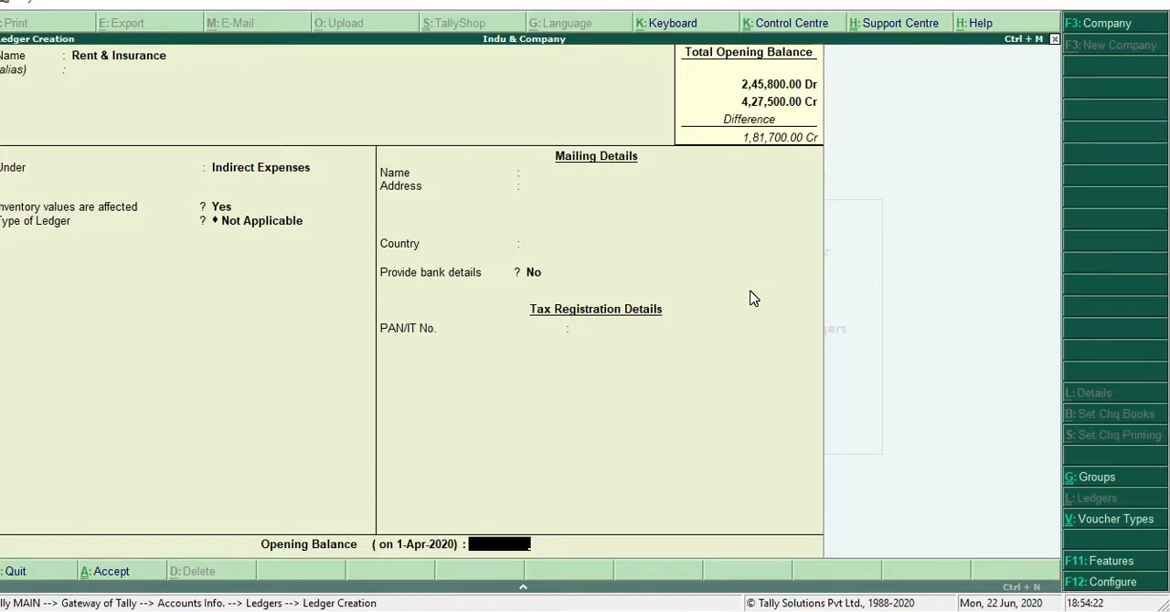
# Give the Rent & Insurance ledger a debit opening balance of 24,500 and save it
pyautogui.write('24500')
pyautogui.press('Return')
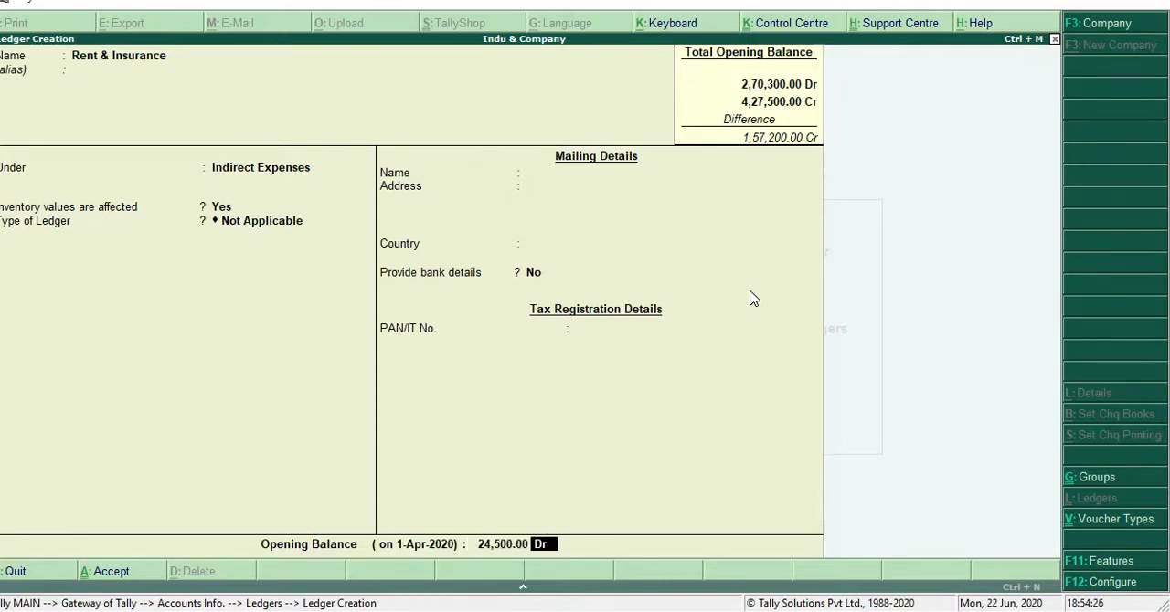
pyautogui.press('Return')
pyautogui.press('Return')
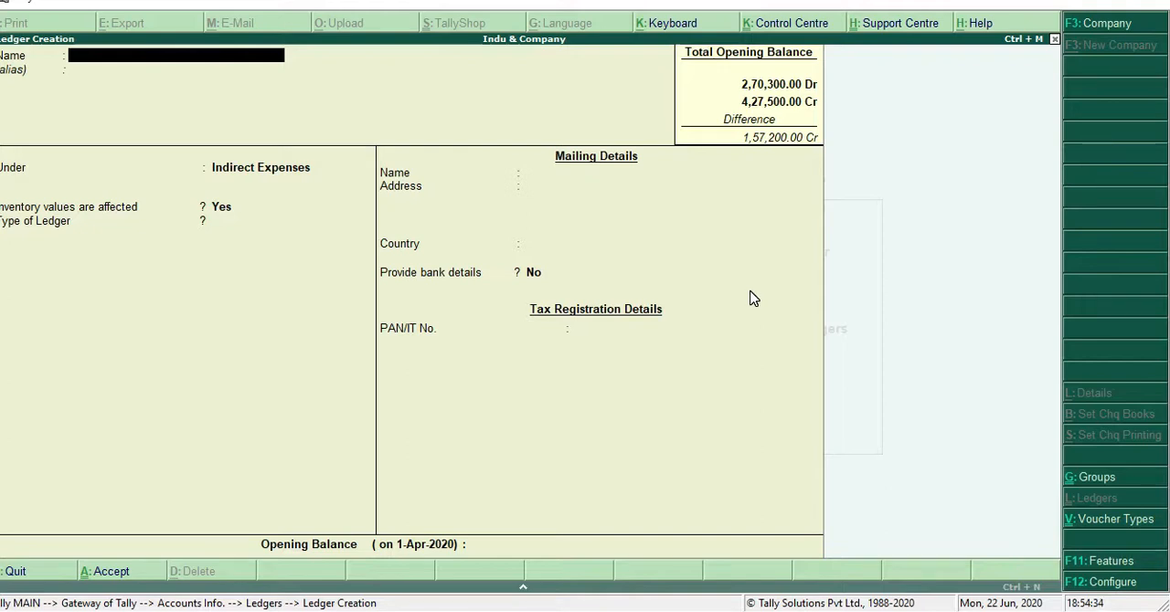
# Name the next ledger Discount Receive and place it under the Indirect Incomes group
pyautogui.write('Discount Re')
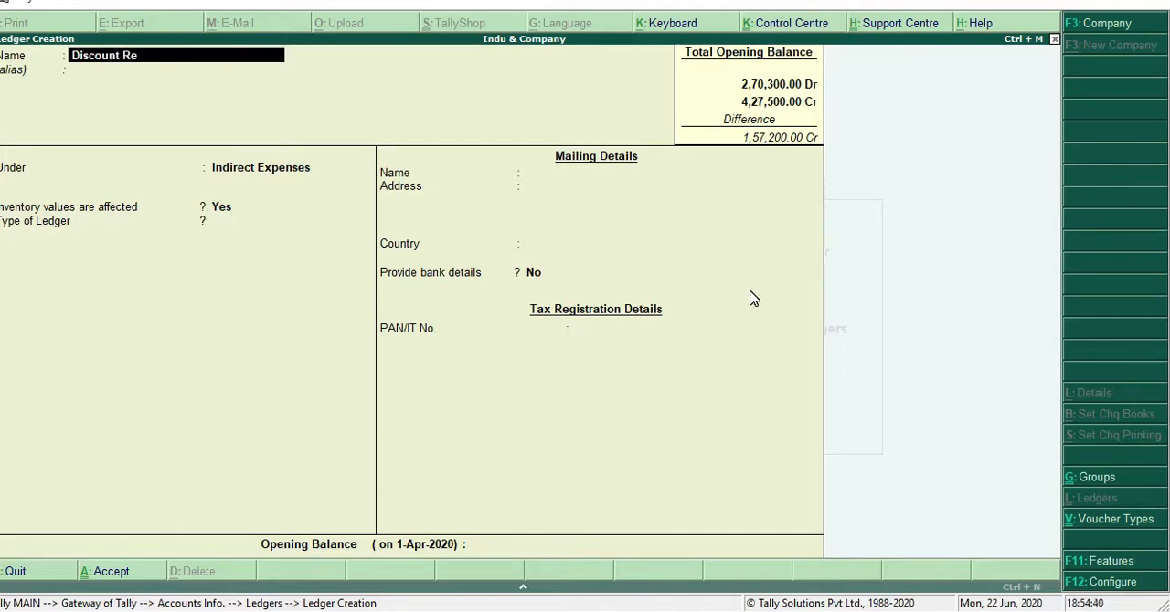
pyautogui.write('ceive')
pyautogui.press('Return')
pyautogui.press('Return')
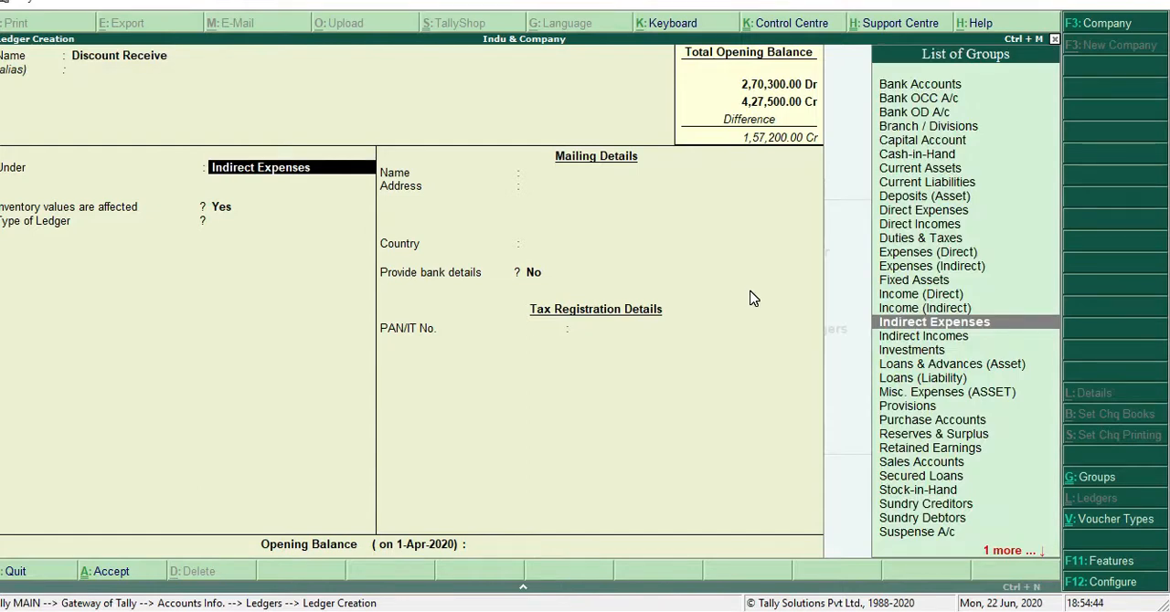
pyautogui.press('Down')
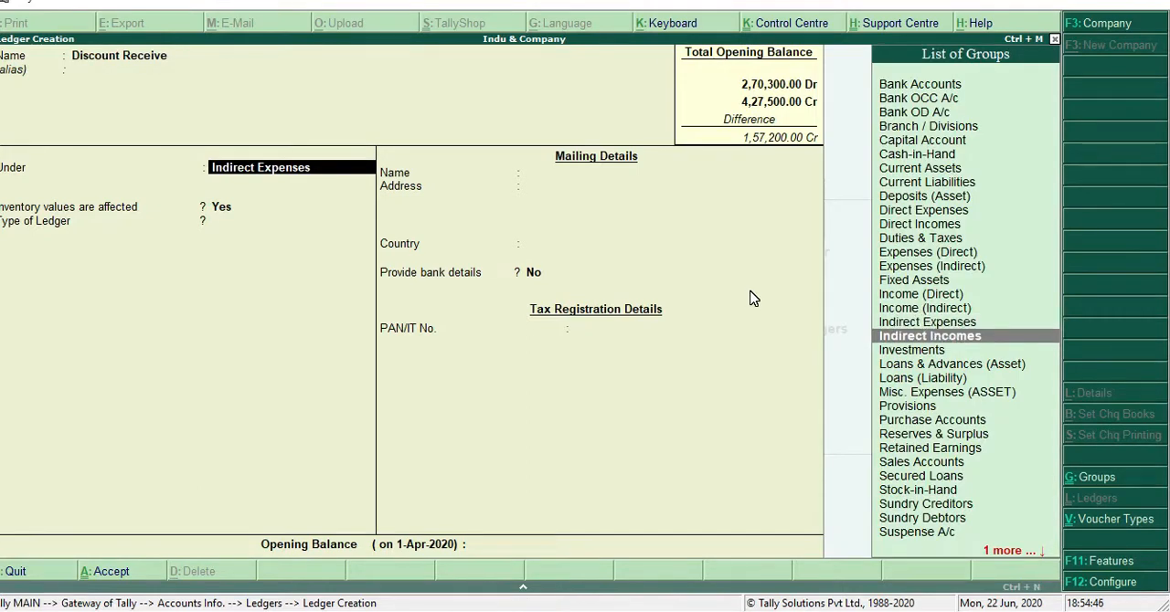
pyautogui.press('Return')
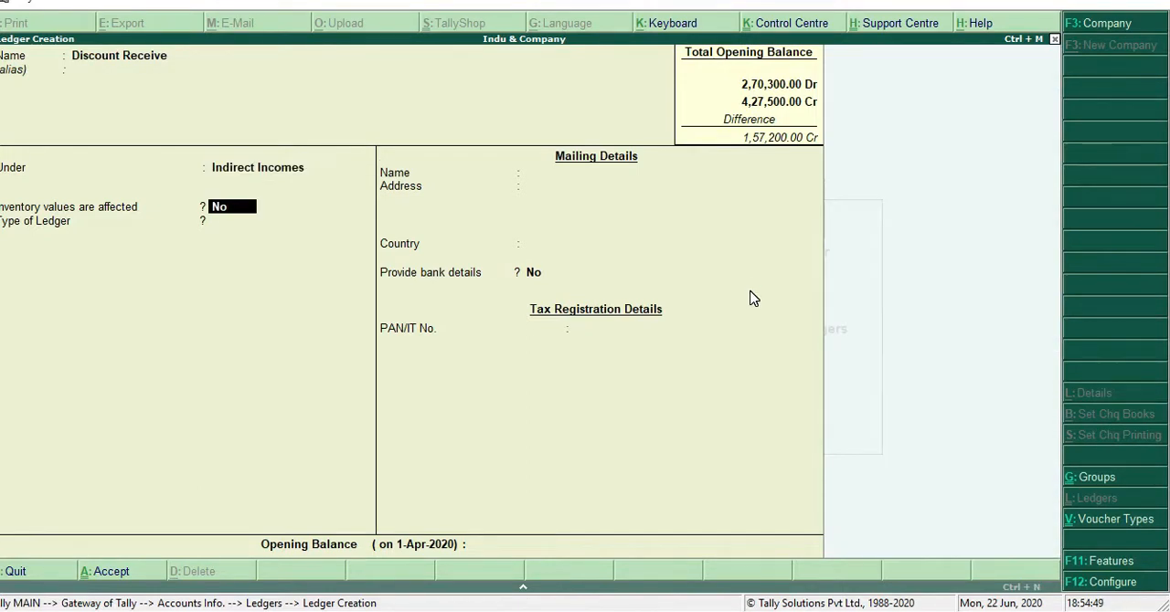
# Set the Discount Receive ledger to affect inventory values, with ledger type Not Applicable and no bank details
pyautogui.press('Return')
pyautogui.press('BackSpace')
pyautogui.press('y')
pyautogui.press('Return')
pyautogui.press('Return')
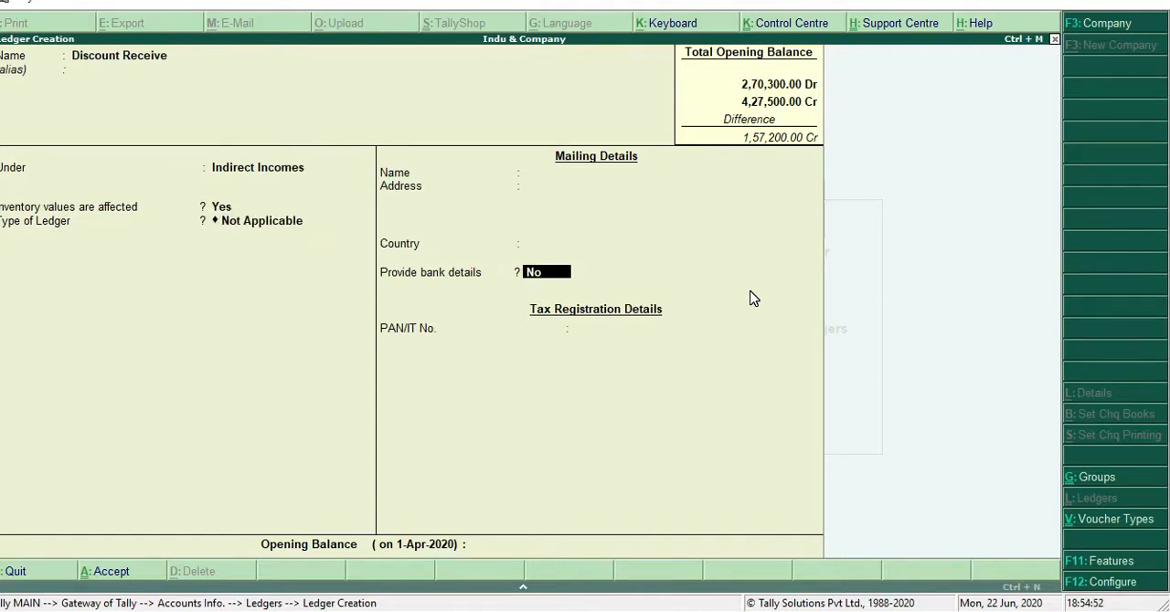
pyautogui.press('Return')
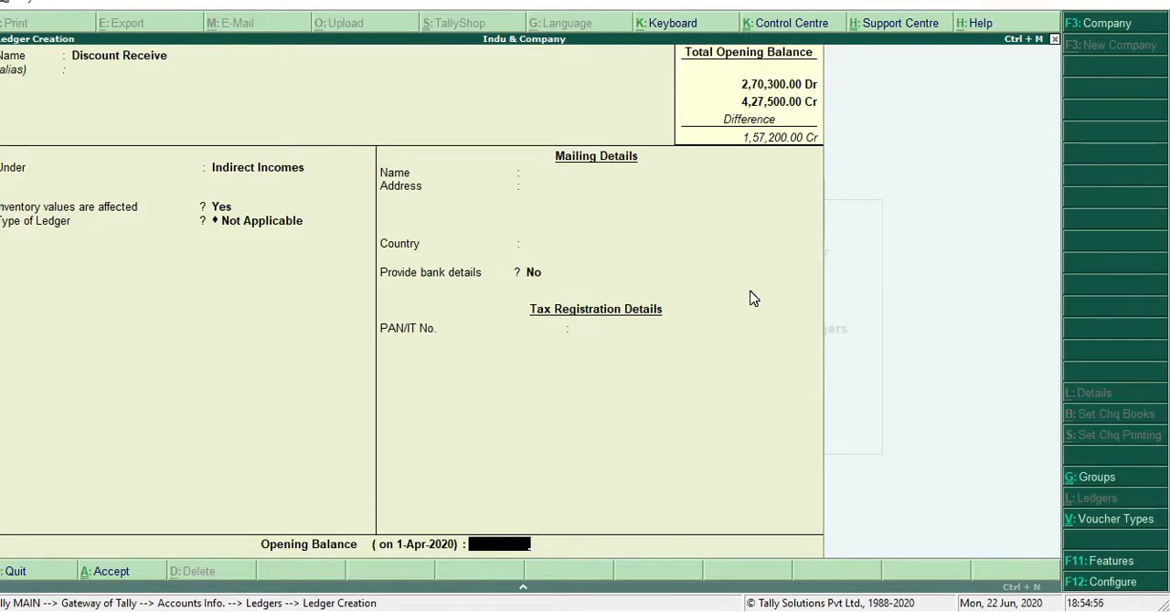
# Give the Discount Receive ledger a credit opening balance of 2,000 and save it
pyautogui.write('2000')
pyautogui.press('Return')
pyautogui.press('Return')
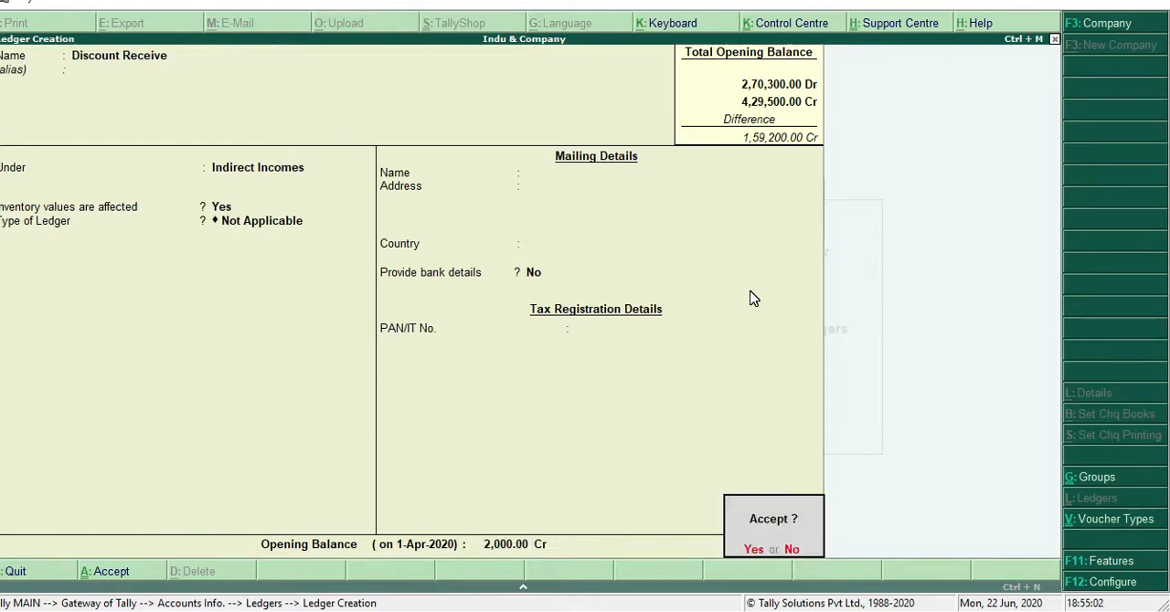
pyautogui.press('Return')
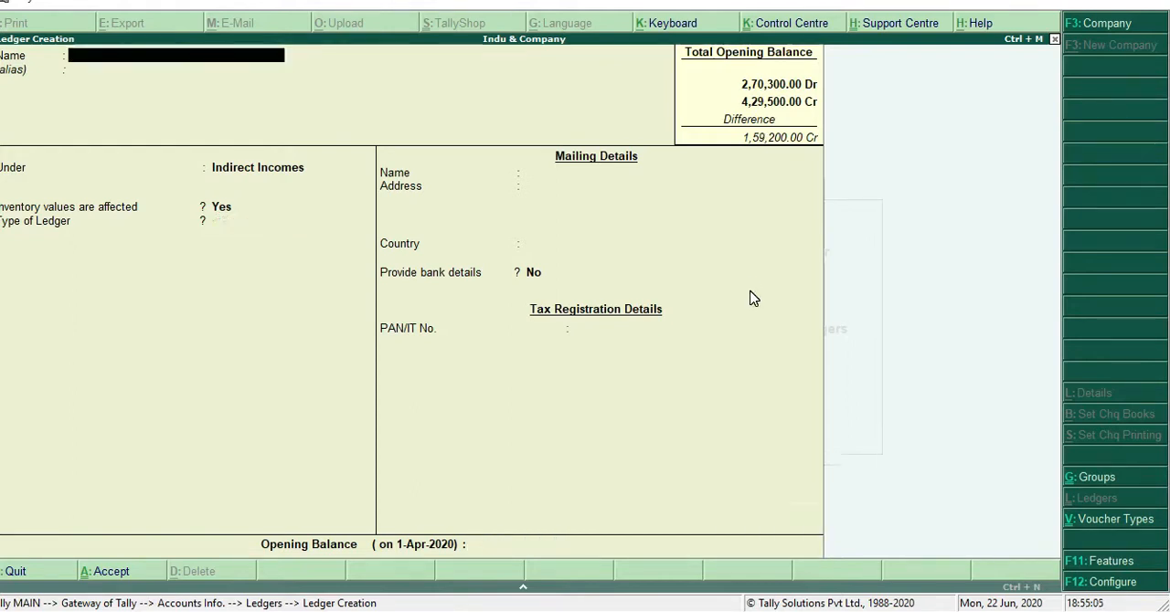
# Name the next ledger Commission and keep it under Indirect Incomes, with ledger type Not Applicable and no bank details
pyautogui.write('Com')
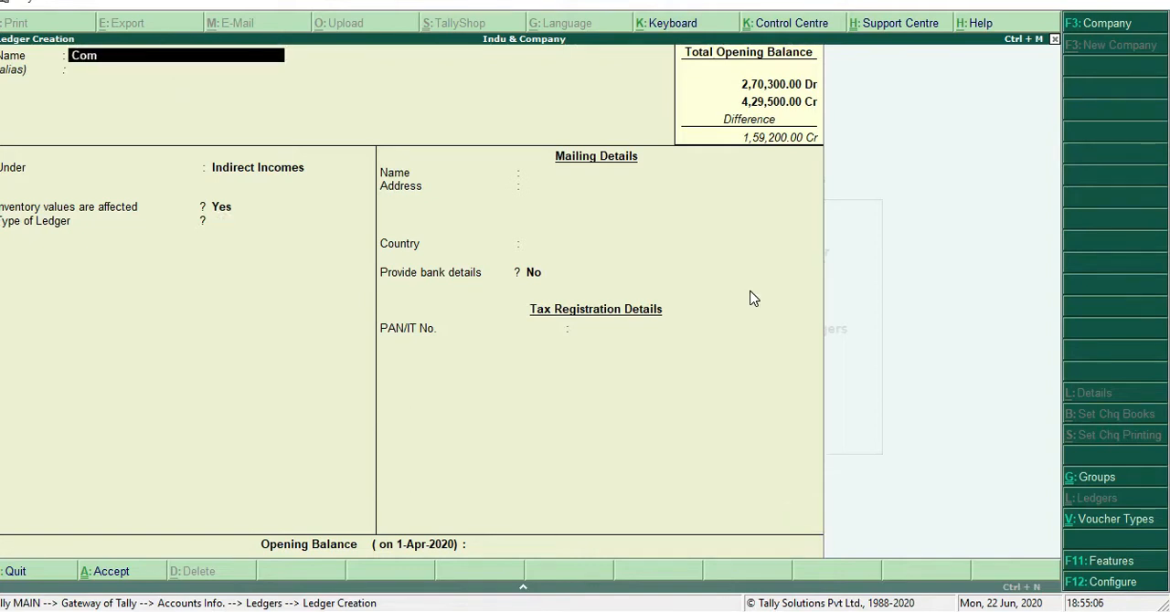
pyautogui.write('missio')
pyautogui.press('Return')
pyautogui.press('Return')
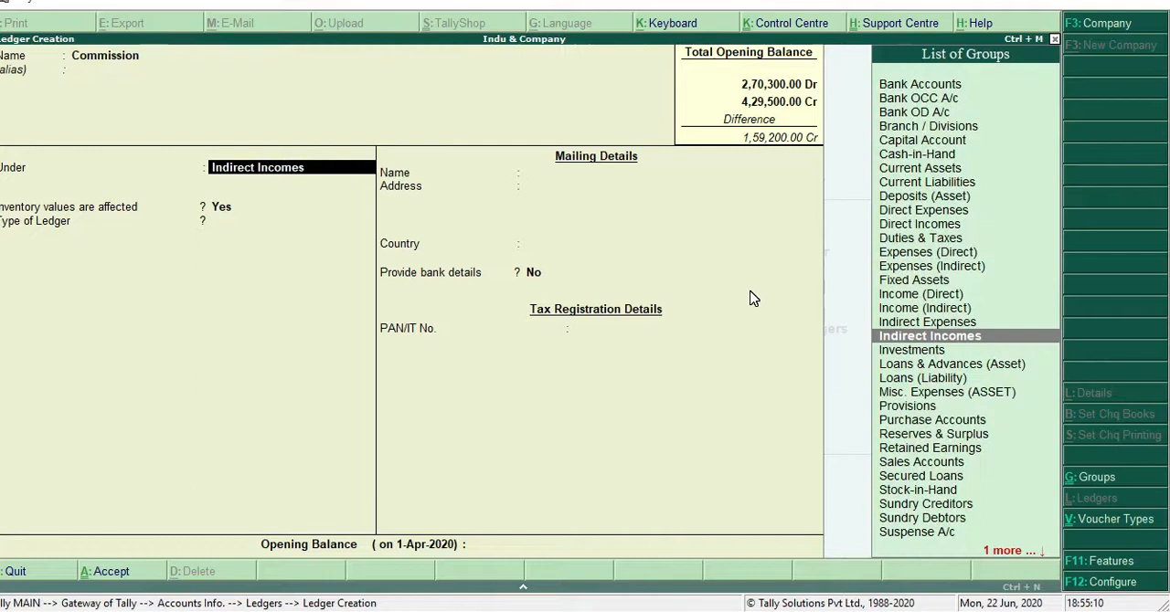
pyautogui.press('Return')
pyautogui.press('Return')
pyautogui.press('Return')
# Give the Commission ledger a credit opening balance of 1,600 and save it
pyautogui.press('Return')
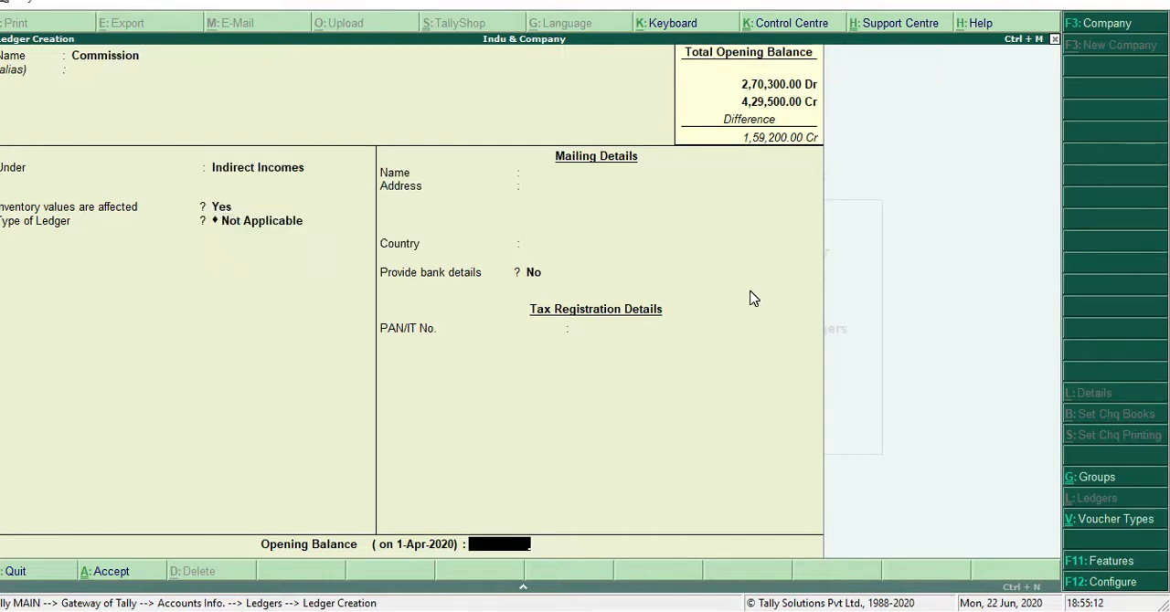
pyautogui.write('1,600')
pyautogui.press('Return')
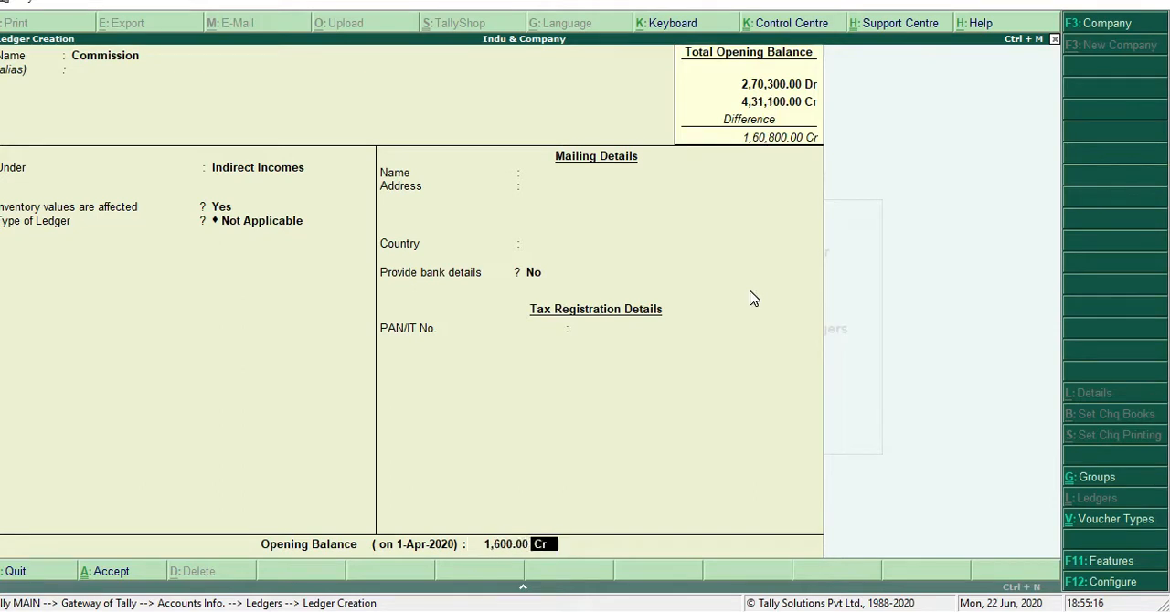
pyautogui.press('Return')
pyautogui.press('Return')
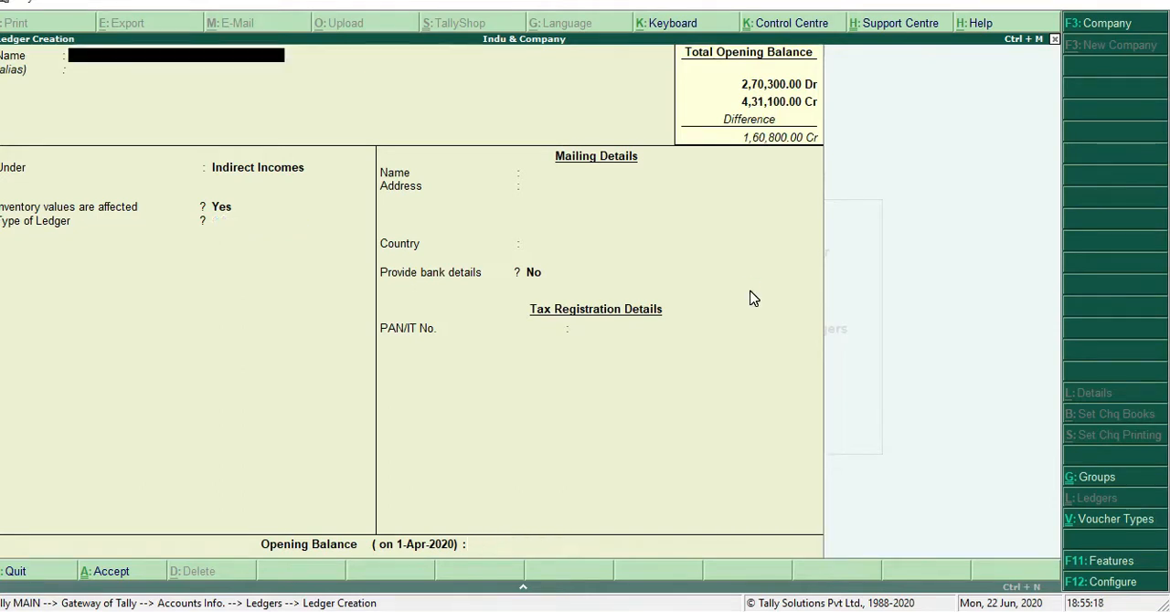
# Quit ledger creation and view the Profit & Loss A/c of Indu & Company, checking gross and net profit, then close the report
pyautogui.rightClick(750, 293)
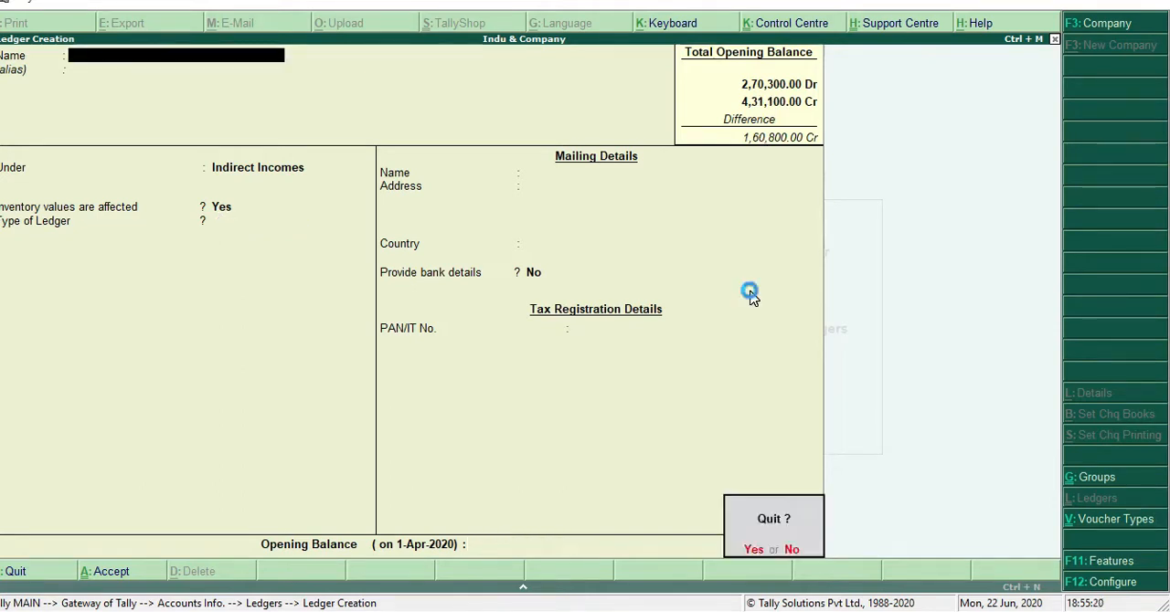
pyautogui.rightClick(750, 293)
pyautogui.rightClick(749, 292)
pyautogui.rightClick(750, 294)
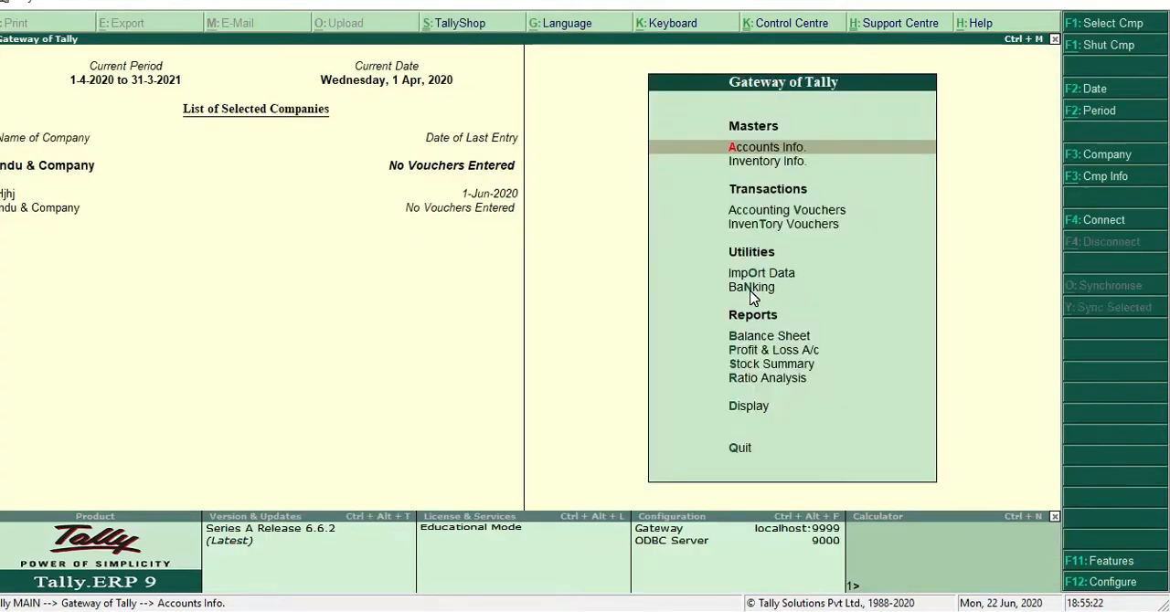
pyautogui.press('Down')
pyautogui.press('Down')
pyautogui.press('Down')
pyautogui.press('Down')
pyautogui.press('Down')
pyautogui.press('Down')
pyautogui.press('Down')
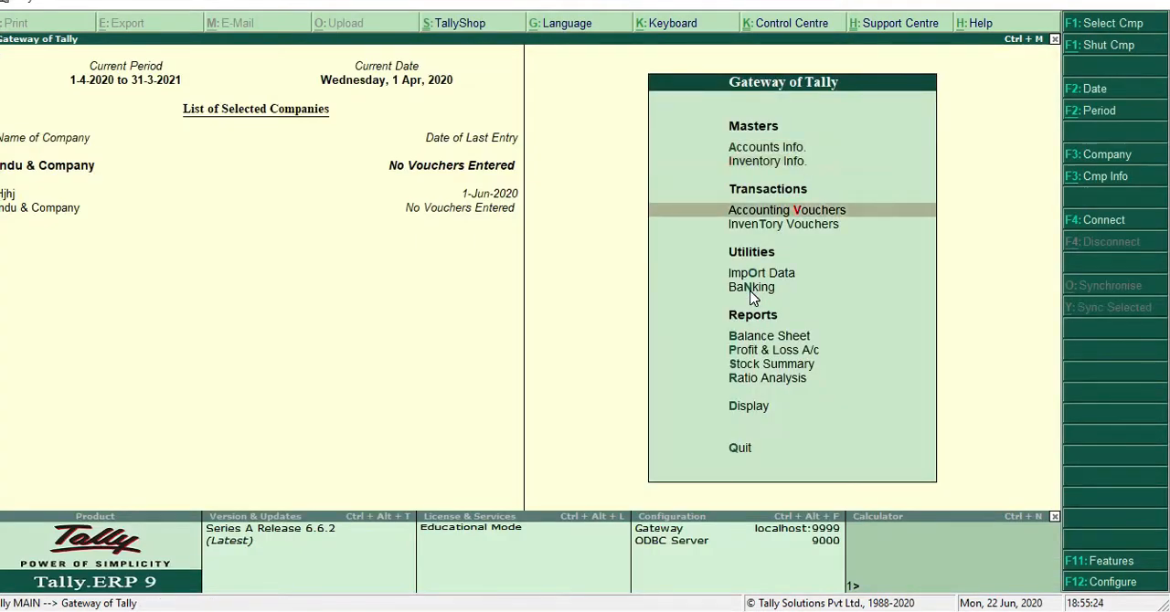
pyautogui.press('Return')
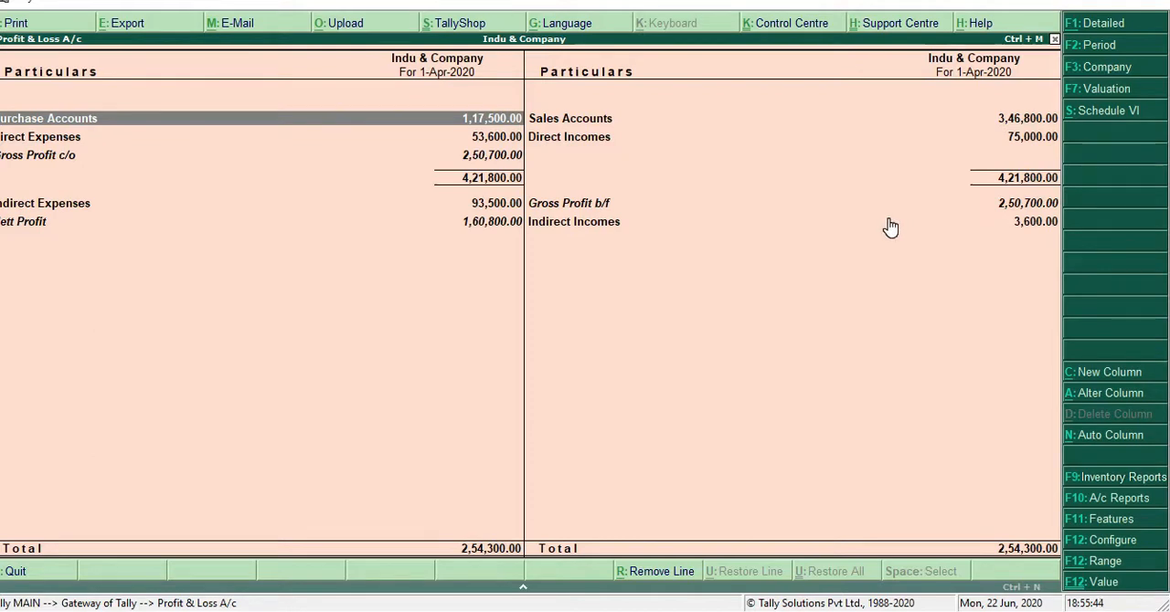
pyautogui.press('Escape')
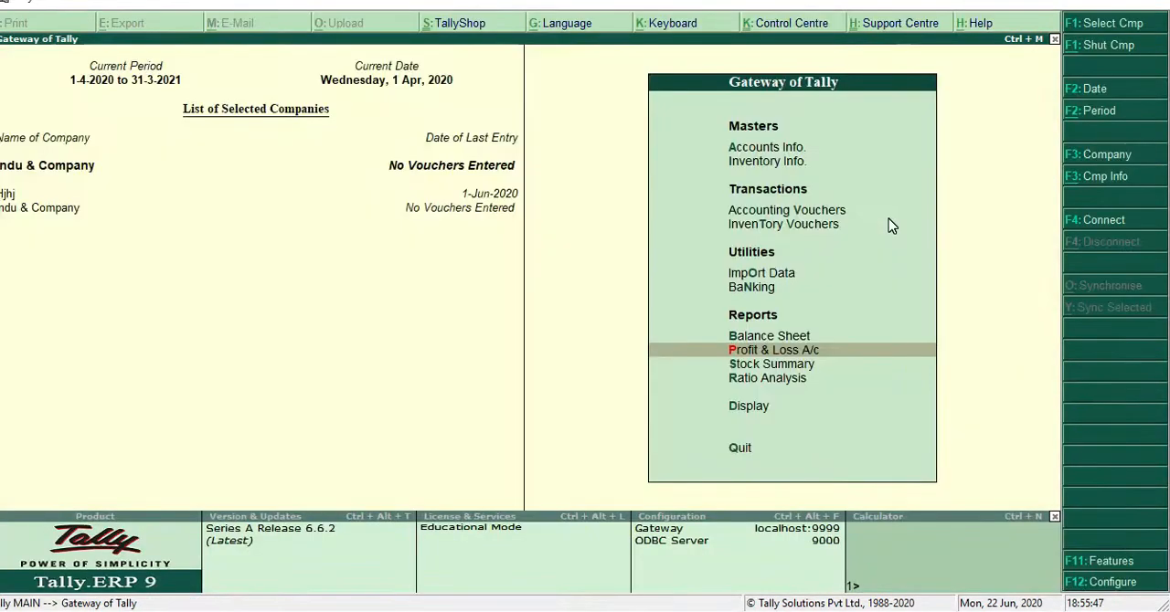
# Open the creation form for a new single ledger in Accounts Info
pyautogui.press('Up')
pyautogui.press('Up')
pyautogui.press('Up')
pyautogui.press('Up')
pyautogui.press('Up')
pyautogui.press('Up')
pyautogui.press('Up')
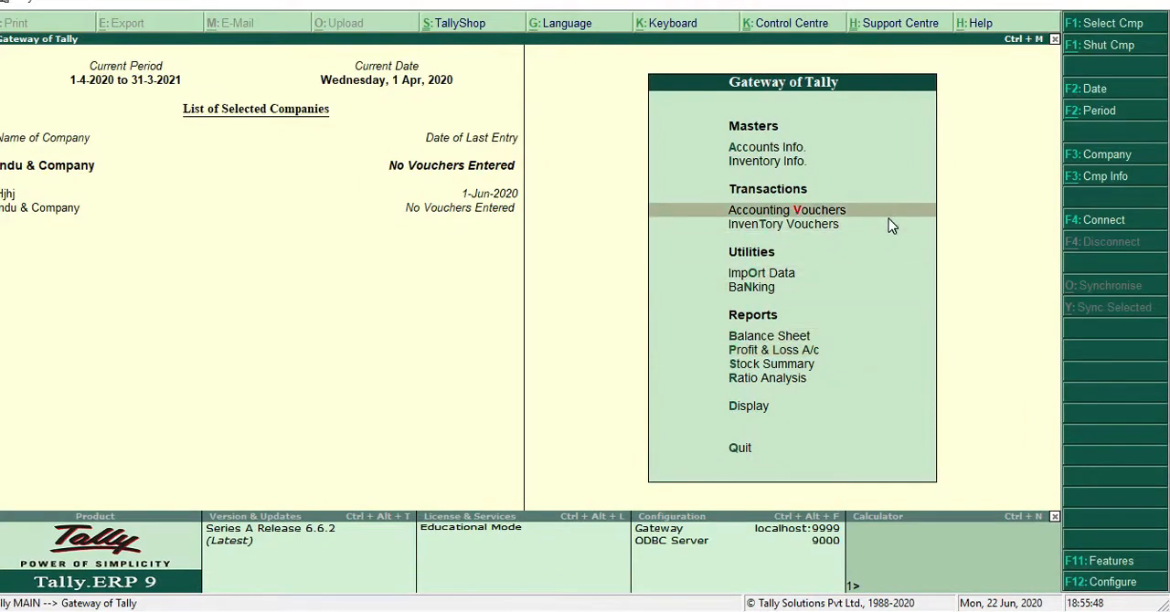
pyautogui.press('Return')
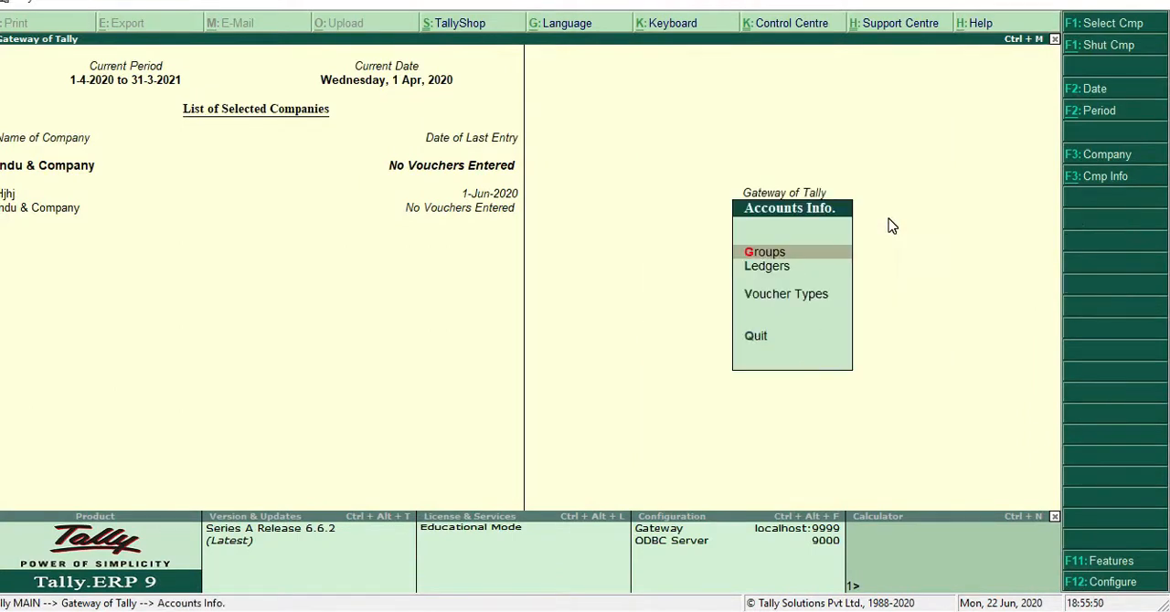
pyautogui.press('Down')
pyautogui.press('Return')
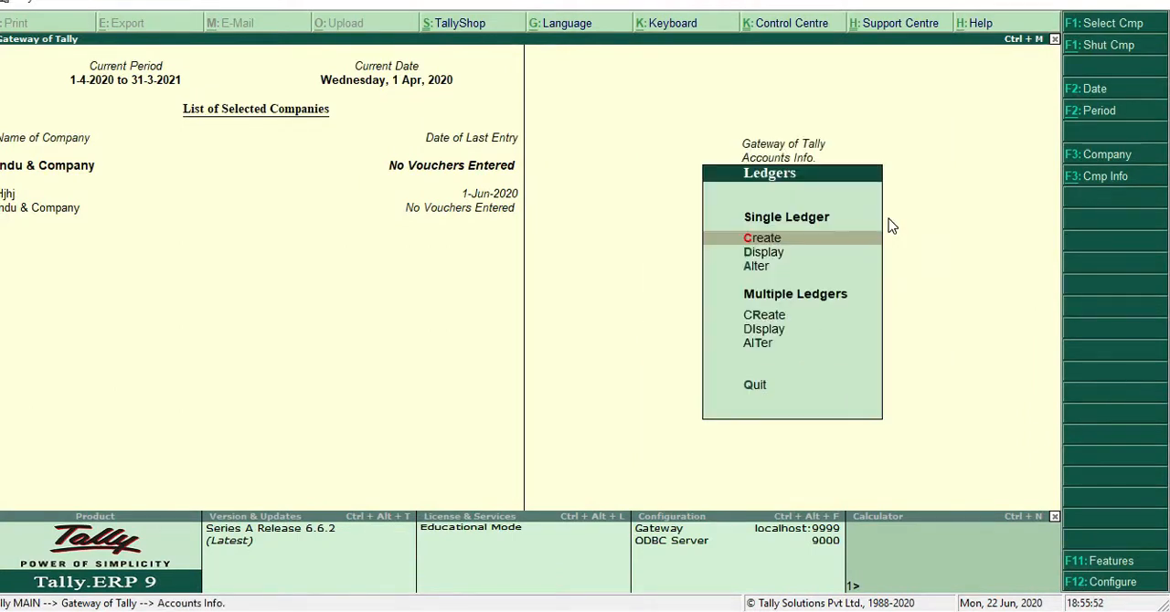
pyautogui.press('Return')
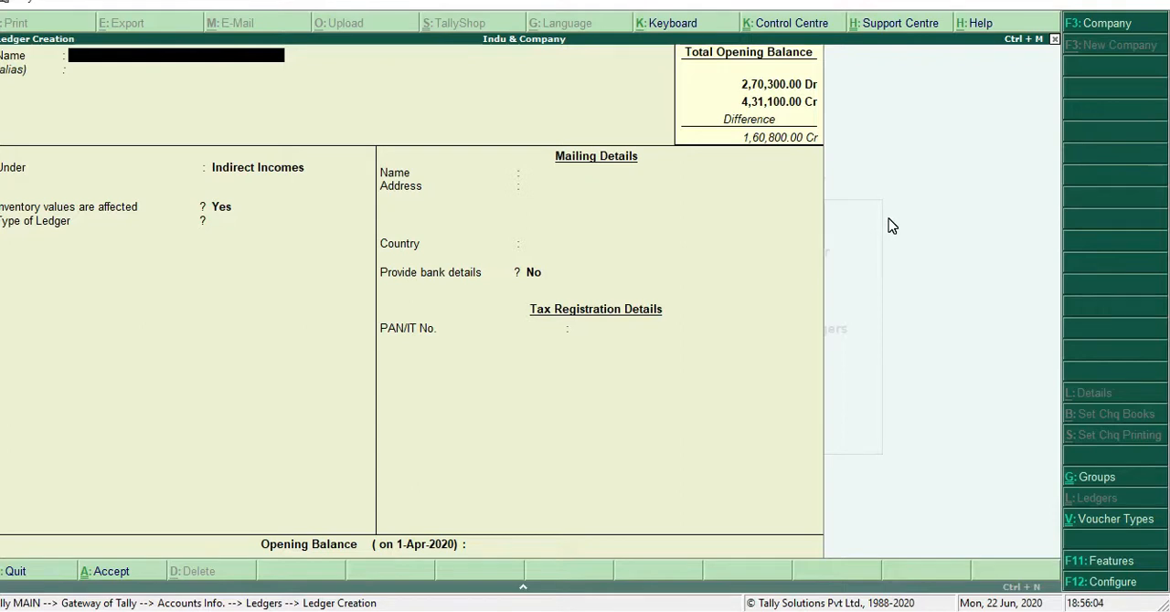
# Name the new ledger Loan From Bank and place it under the Current Liabilities group
pyautogui.write('Loan')
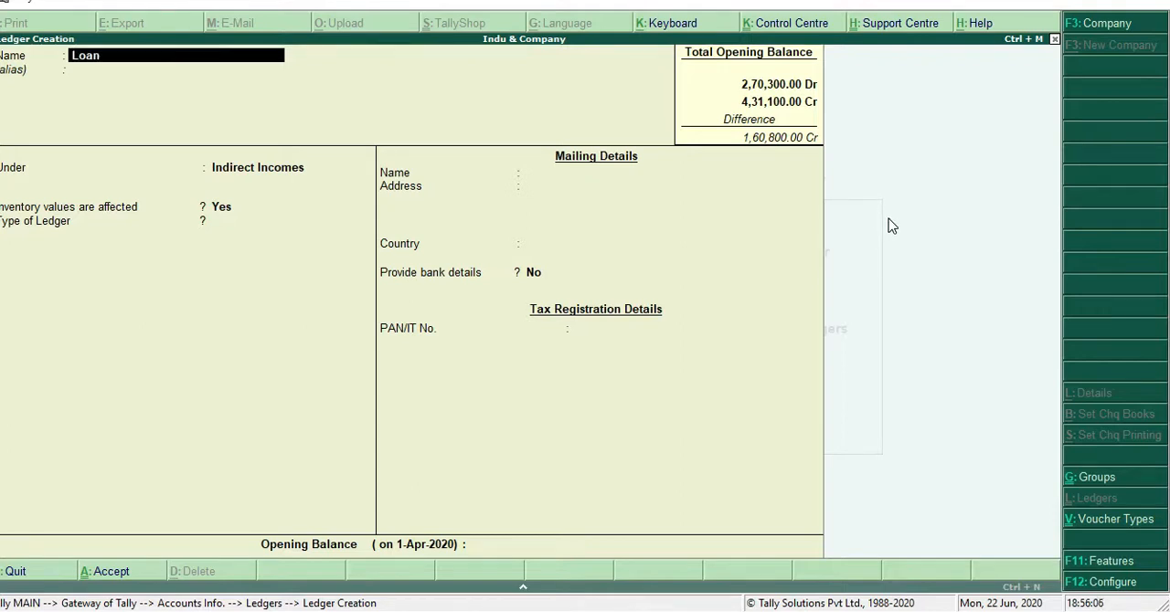
pyautogui.write(' From Bank')
pyautogui.press('Return')
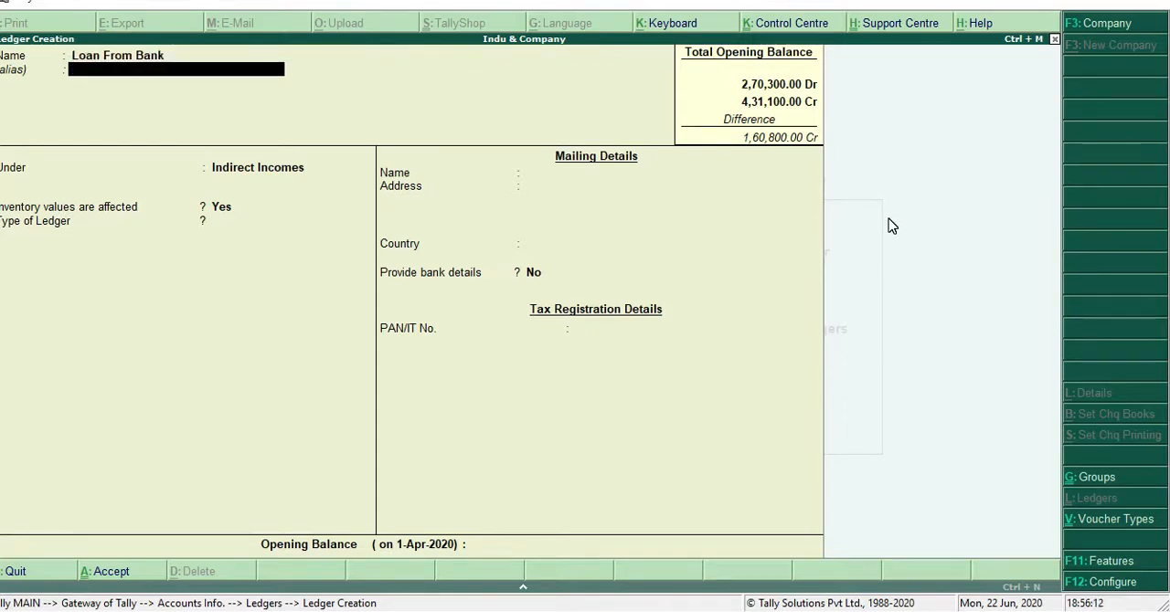
pyautogui.press('Return')
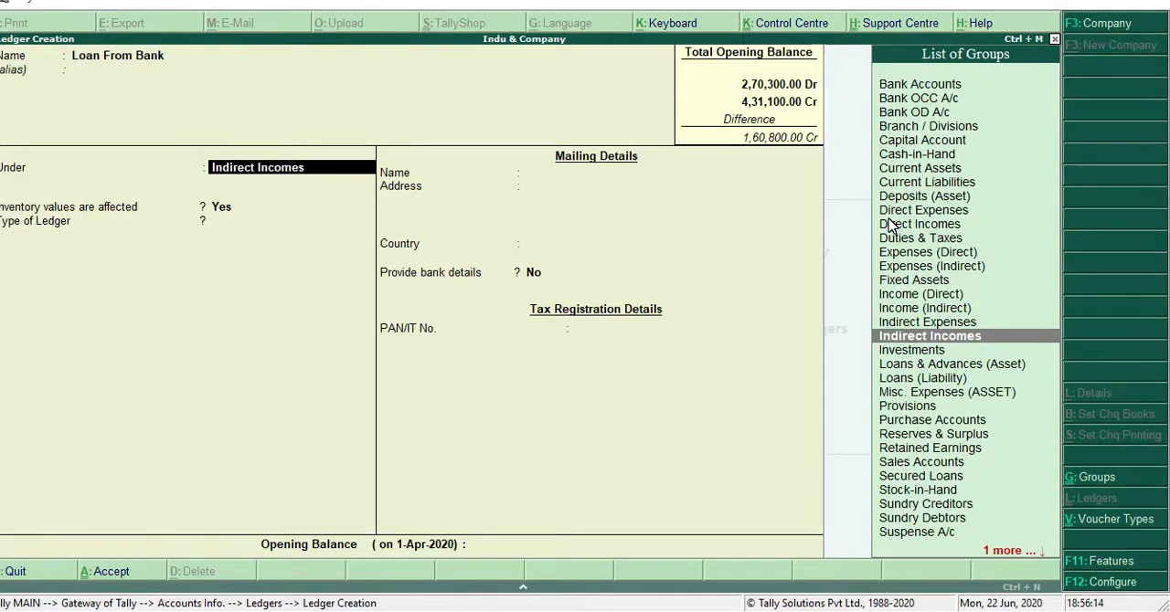
pyautogui.write('C')
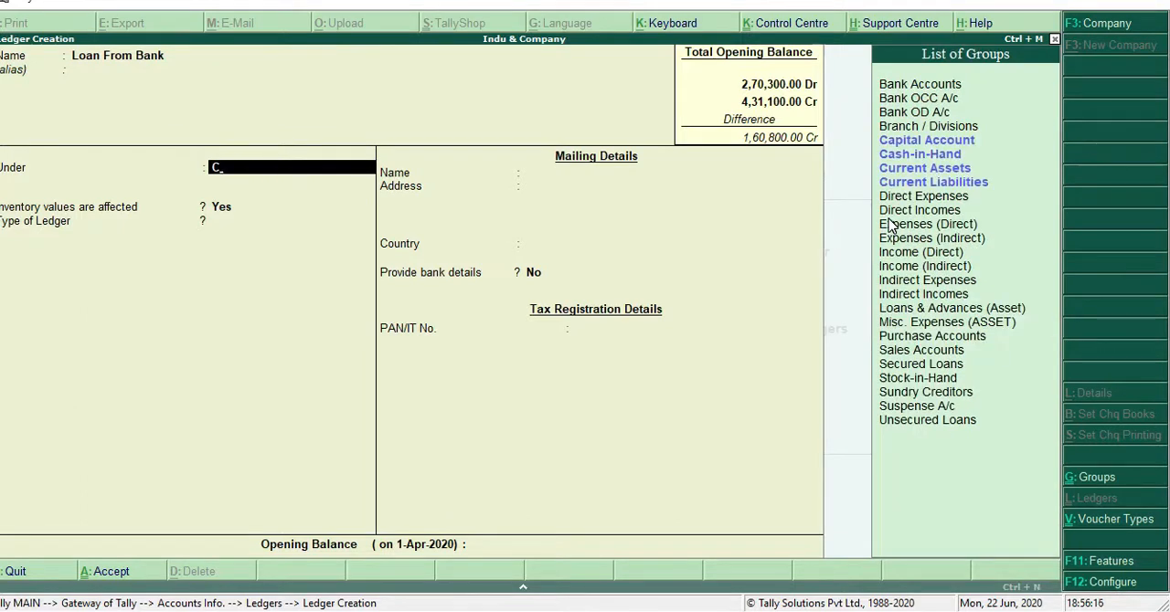
pyautogui.press('Down')
pyautogui.press('Down')
pyautogui.press('Down')
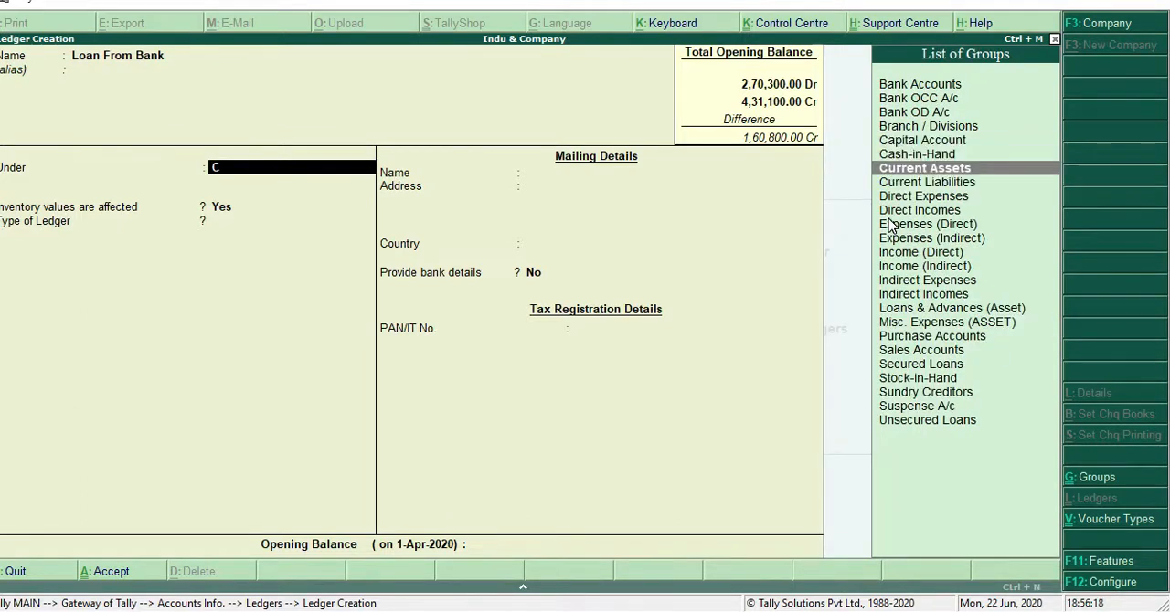
pyautogui.press('Down')
pyautogui.press('Return')
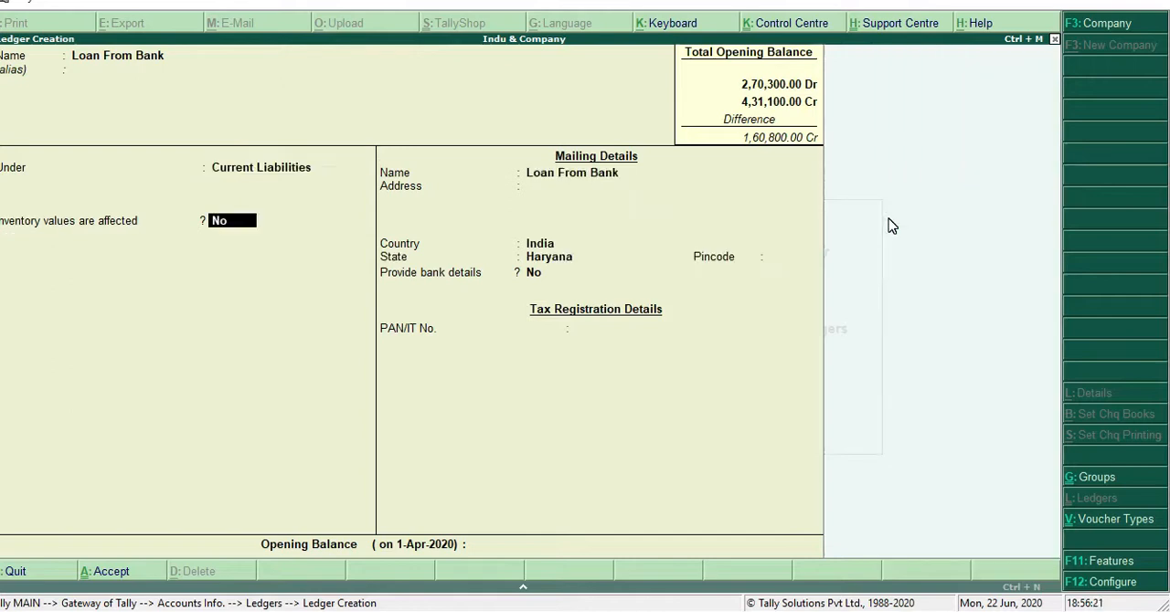
# Keep inventory values and bank details at No for Loan From Bank, give it a credit opening balance of 24,000, and save it
pyautogui.press('Return')
pyautogui.press('Return')
pyautogui.press('Return')
pyautogui.press('Return')
pyautogui.press('Return')
pyautogui.press('Return')
pyautogui.press('Return')
pyautogui.press('Return')
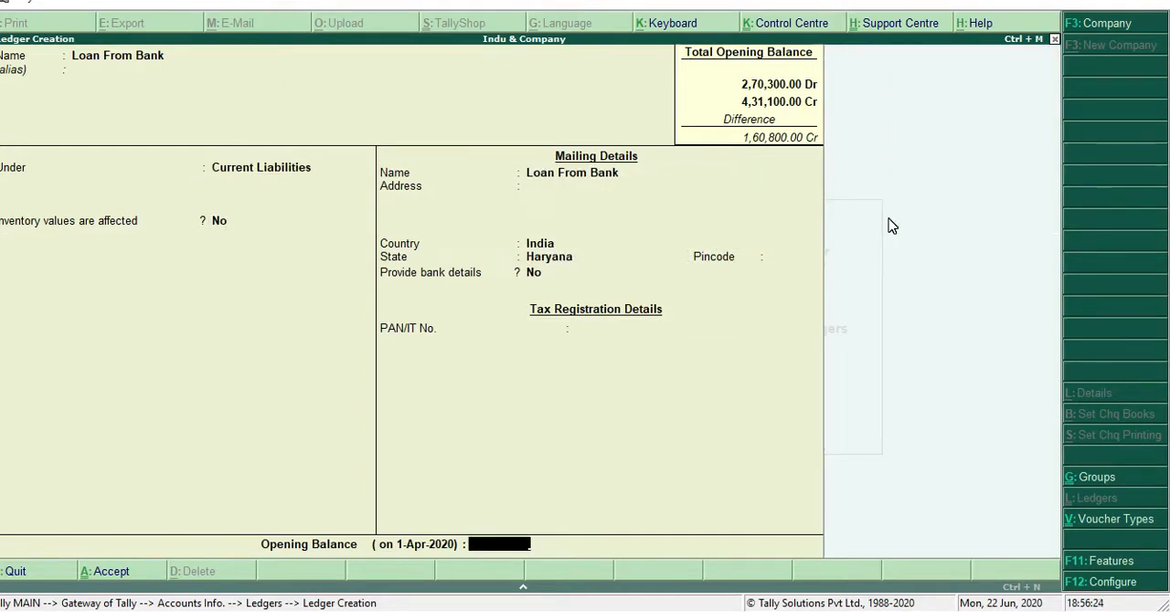
pyautogui.write('24000')
pyautogui.press('Return')
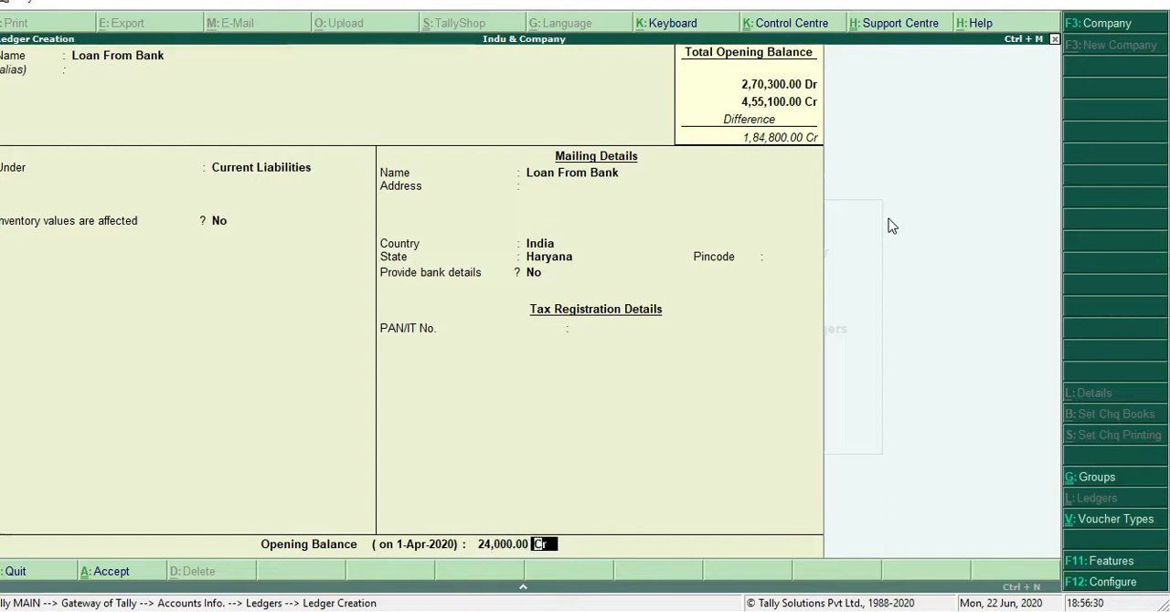
pyautogui.press('Return')
pyautogui.press('Return')
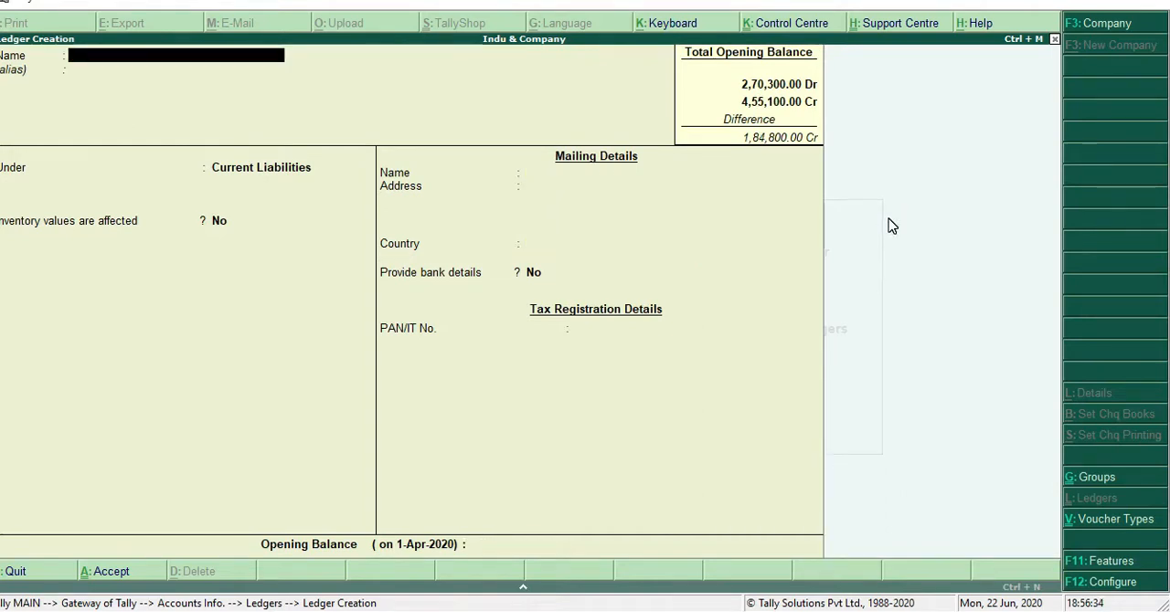
# Name the next ledger Sundry Creditor and keep it under Current Liabilities
pyautogui.write('Su')
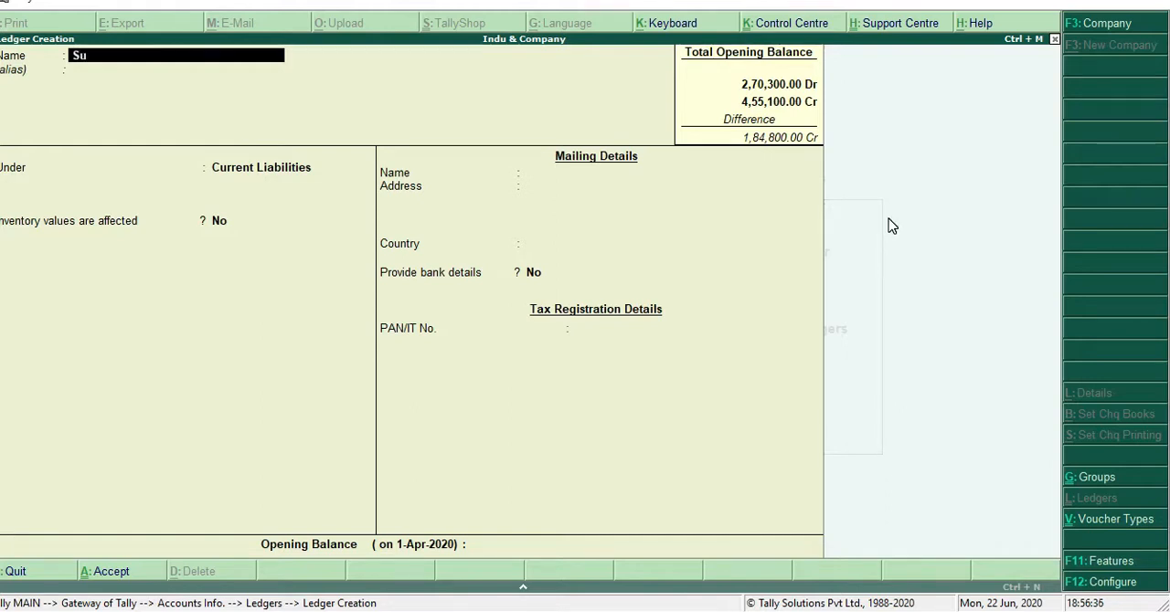
pyautogui.write('ndry Creditor')
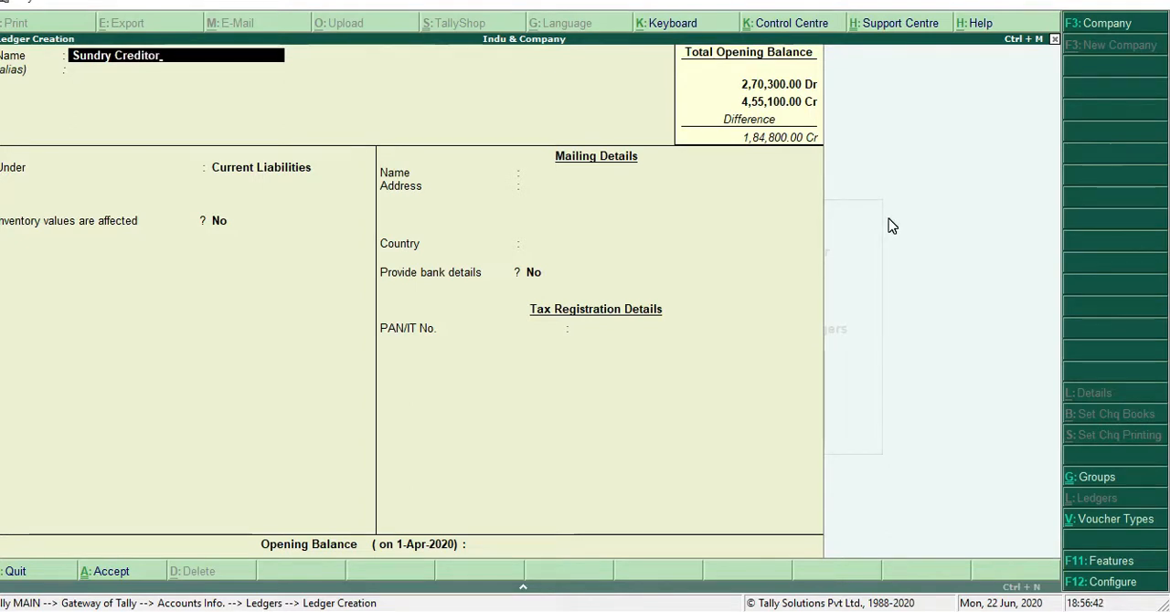
pyautogui.press('Return')
pyautogui.press('Return')
pyautogui.press('Return')
pyautogui.press('Return')
pyautogui.press('Return')
pyautogui.press('Return')
pyautogui.press('Return')
pyautogui.press('Return')
pyautogui.press('Return')
pyautogui.press('Return')
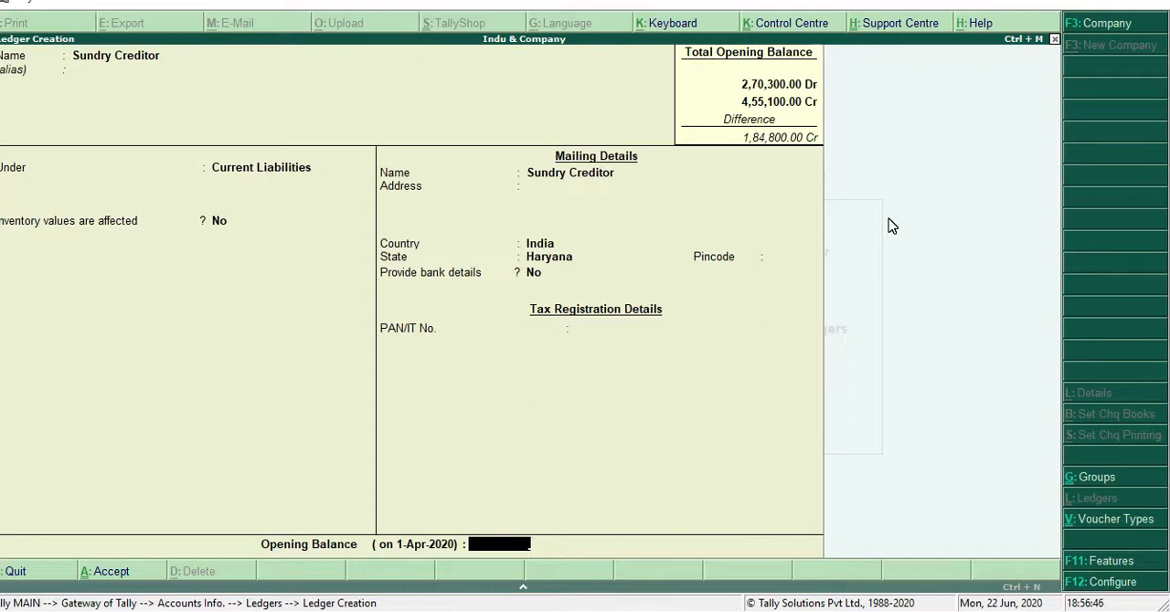
# Keep the default details of the Sundry Creditor ledger, give it a credit opening balance of 22,100, and save it
pyautogui.write('22100')
pyautogui.press('Return')
pyautogui.press('Return')
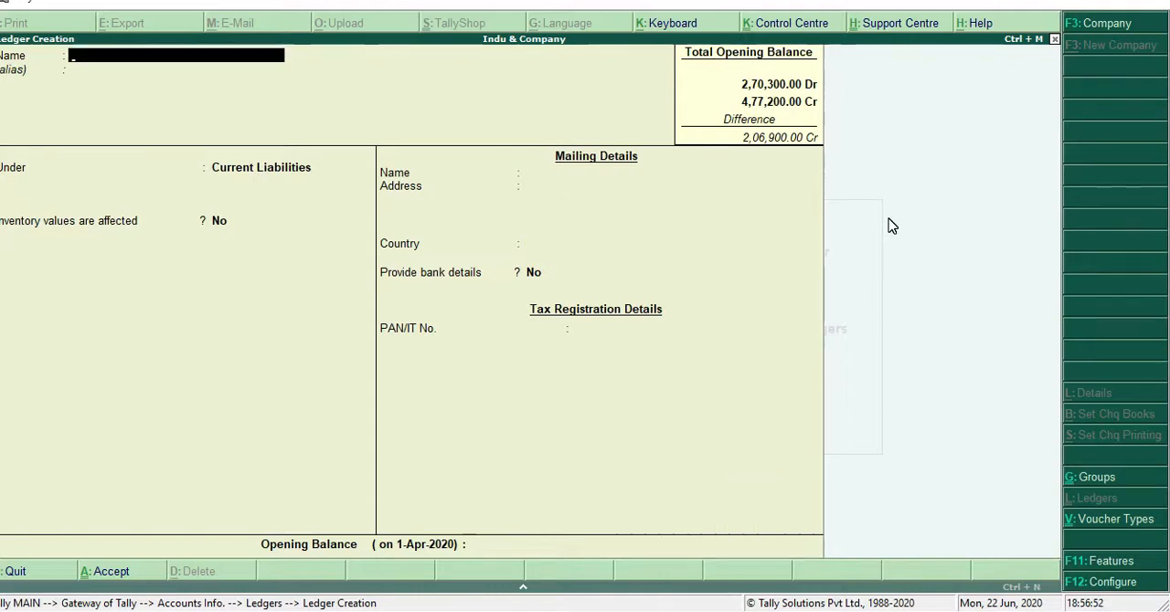
# Name the next ledger Capital and place it under the Capital Account group
pyautogui.write('Ca')
pyautogui.write('tal')
pyautogui.press('Return')
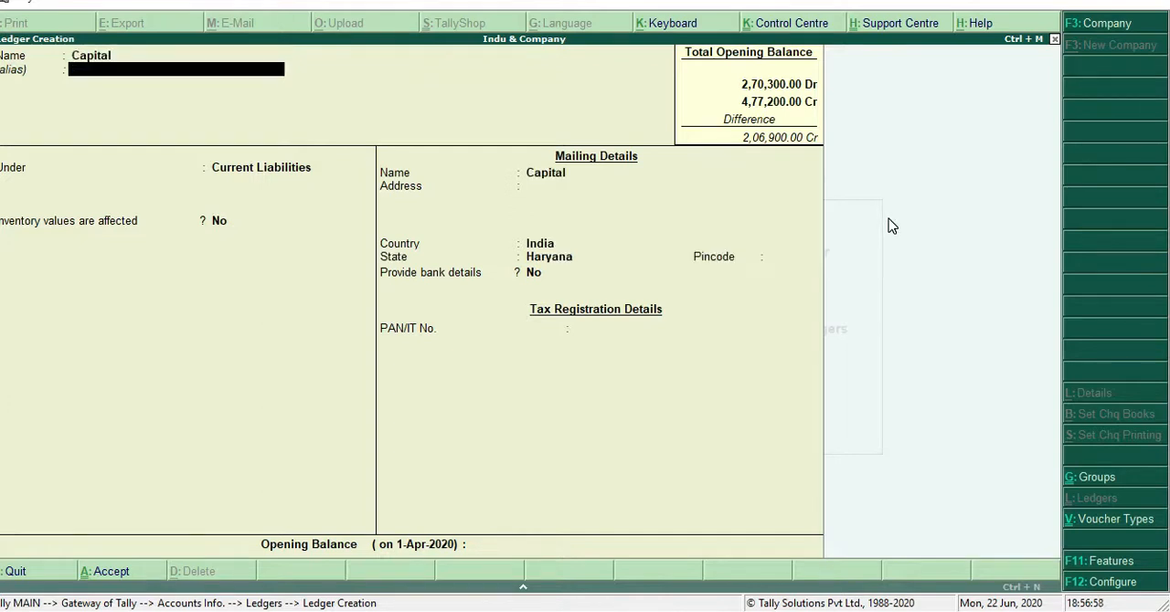
pyautogui.press('Return')
pyautogui.write('C')
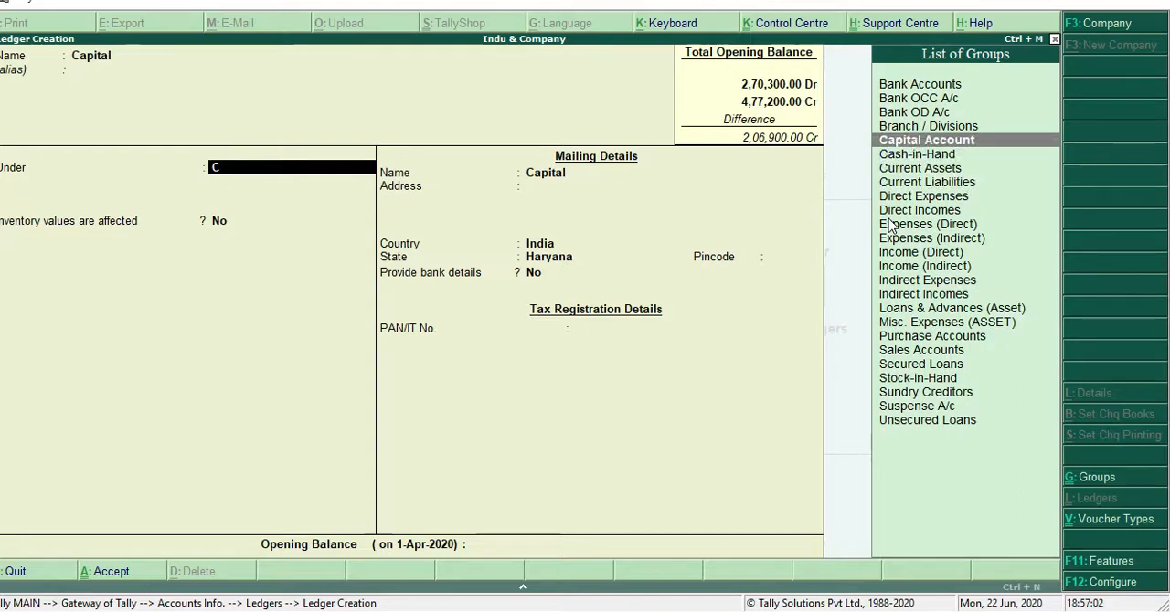
pyautogui.press('Return')
pyautogui.press('Return')
pyautogui.press('Return')
pyautogui.press('Return')
pyautogui.press('Return')
pyautogui.press('Return')
pyautogui.press('Return')
pyautogui.press('Return')
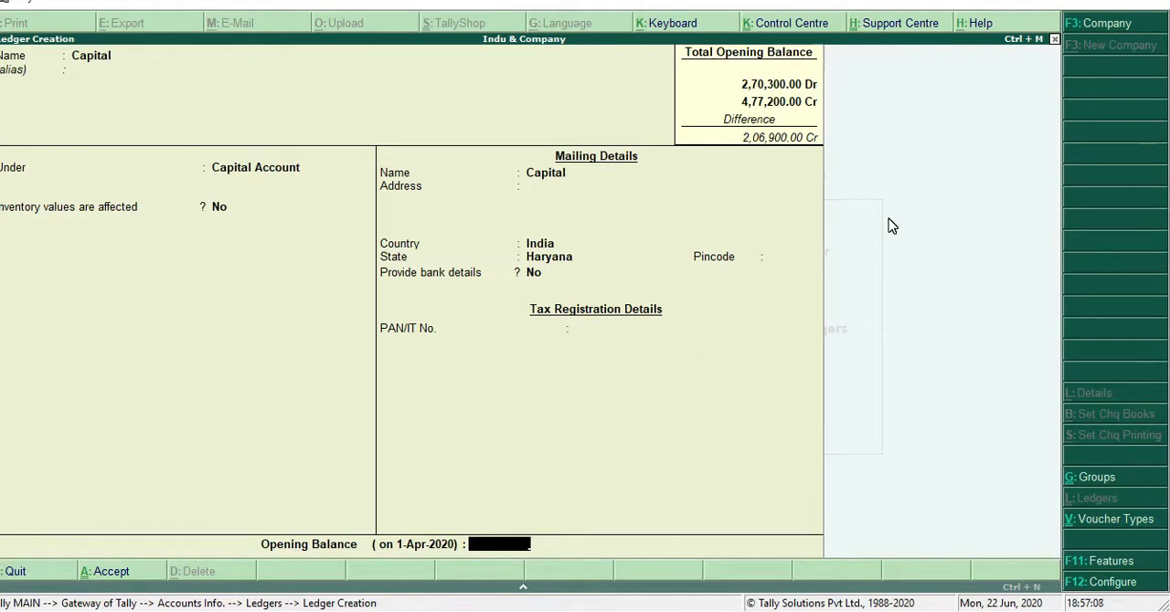
# Keep the default details of the Capital ledger, give it a credit opening balance of 2,00,000, and save it
pyautogui.write('2,00,0')
pyautogui.write('00000')
pyautogui.press('Return')
pyautogui.press('Return')
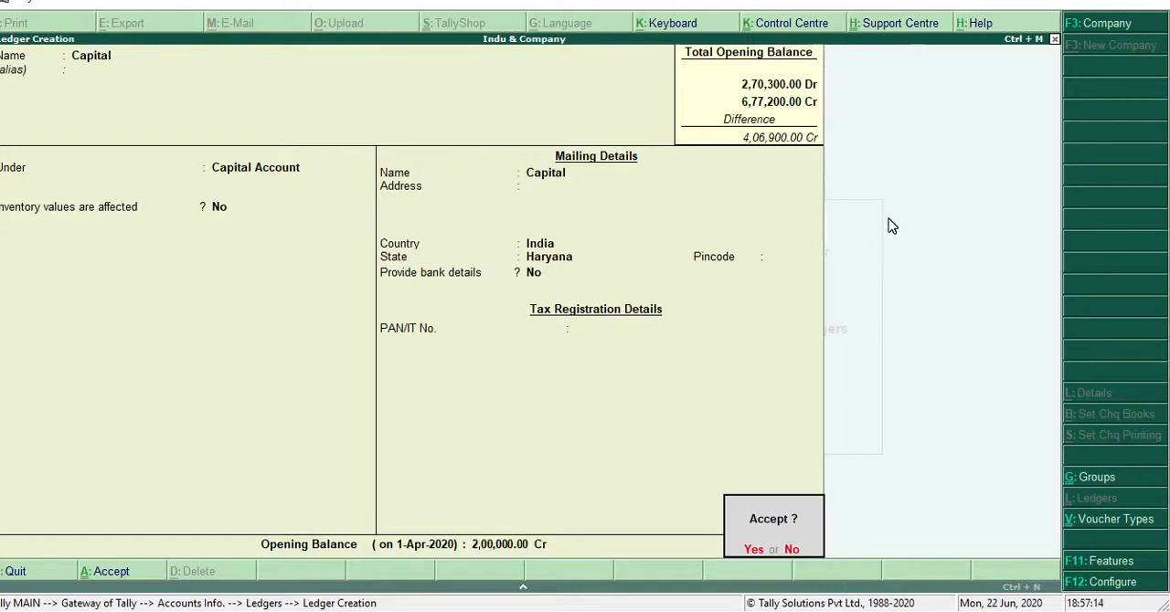
pyautogui.press('Return')
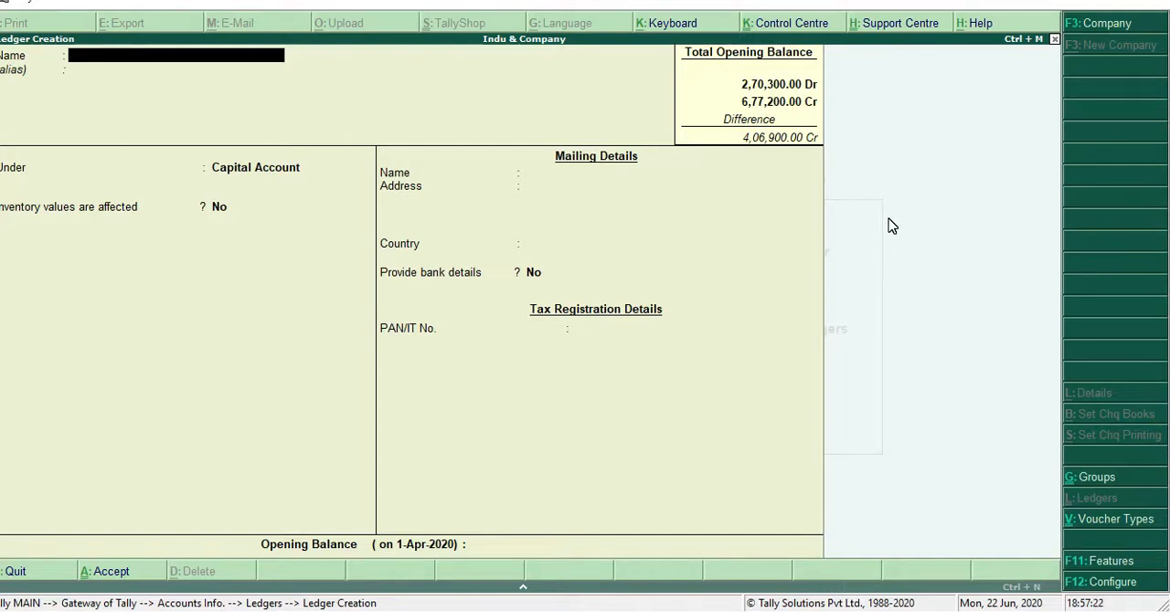
# Name the next ledger Drawing and place it under the Current Liabilities group
pyautogui.write('Dr')
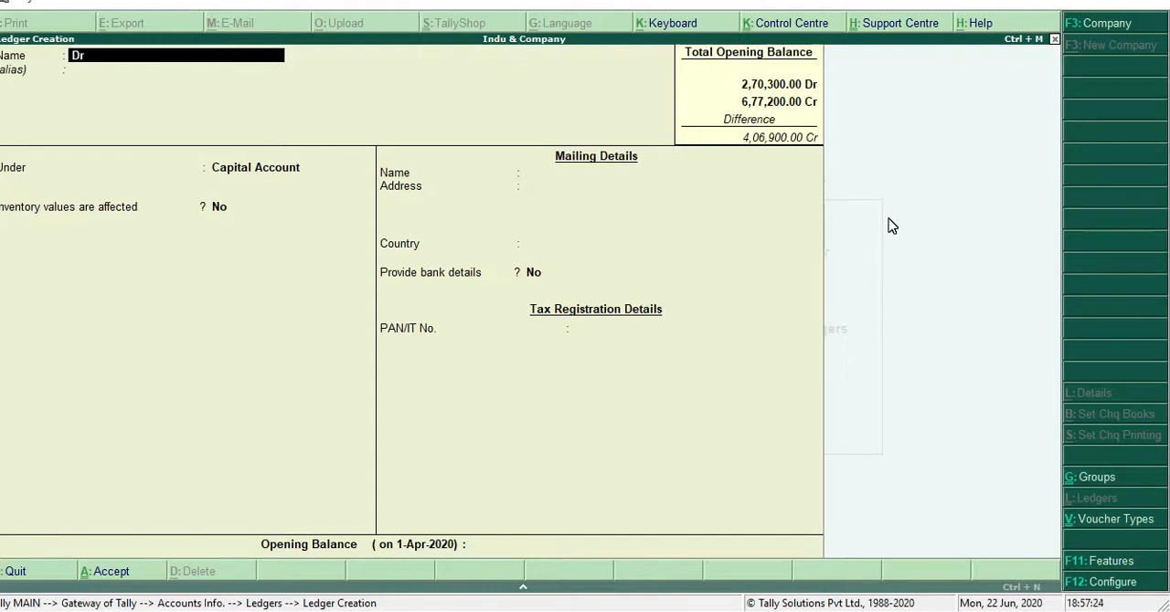
pyautogui.write('awing')
pyautogui.press('Return')
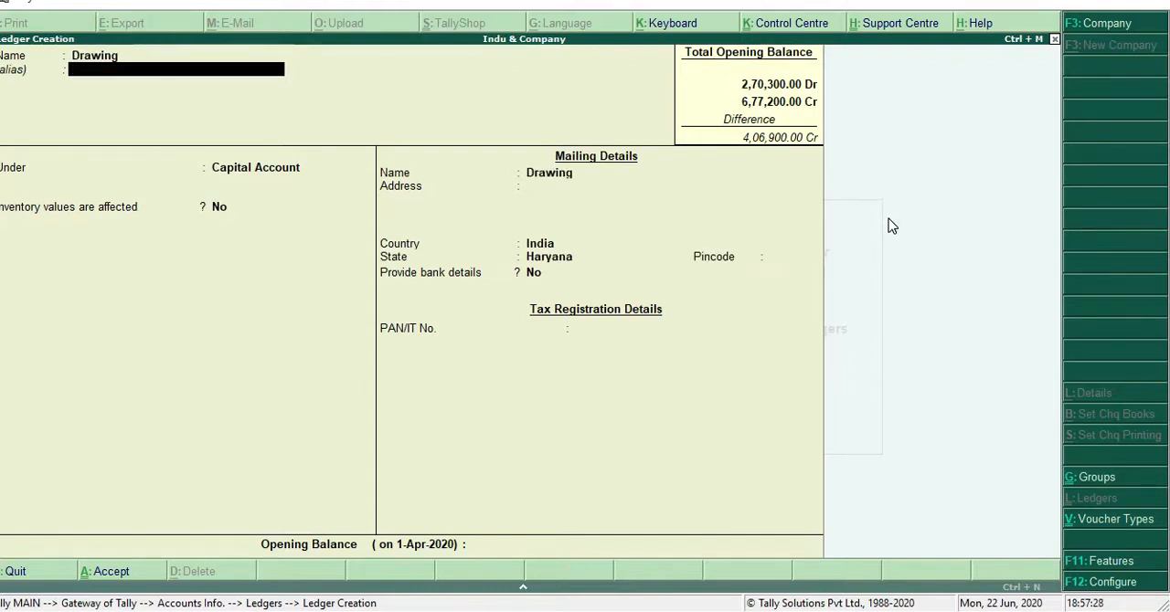
pyautogui.press('Return')
pyautogui.write('C')
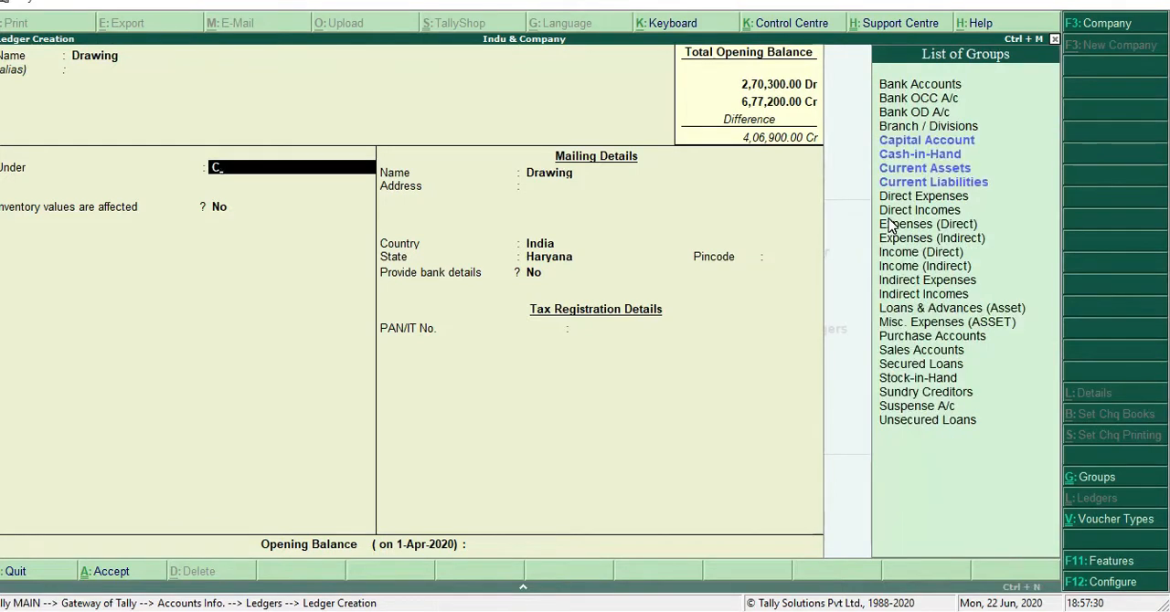
pyautogui.press('Down')
pyautogui.press('Down')
pyautogui.press('Down')
pyautogui.press('Down')
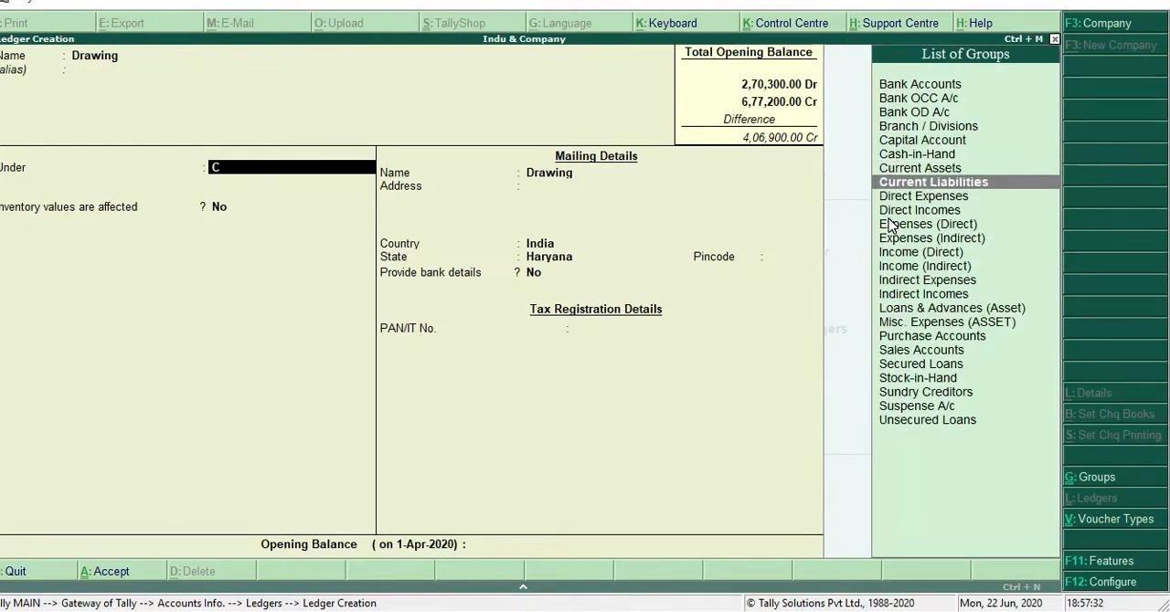
pyautogui.press('Return')
# Keep the default details of the Drawing ledger, give it a debit opening balance of 33,000, and save it
pyautogui.press('Return')
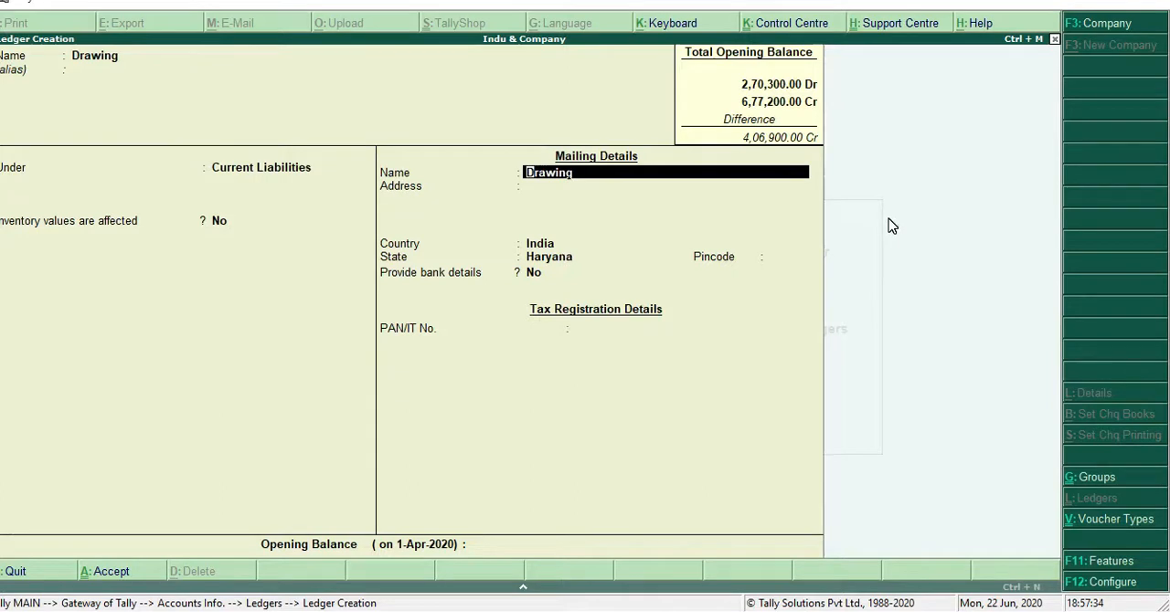
pyautogui.press('Return')
pyautogui.press('Return')
pyautogui.press('Return')
pyautogui.press('Return')
pyautogui.press('Return')
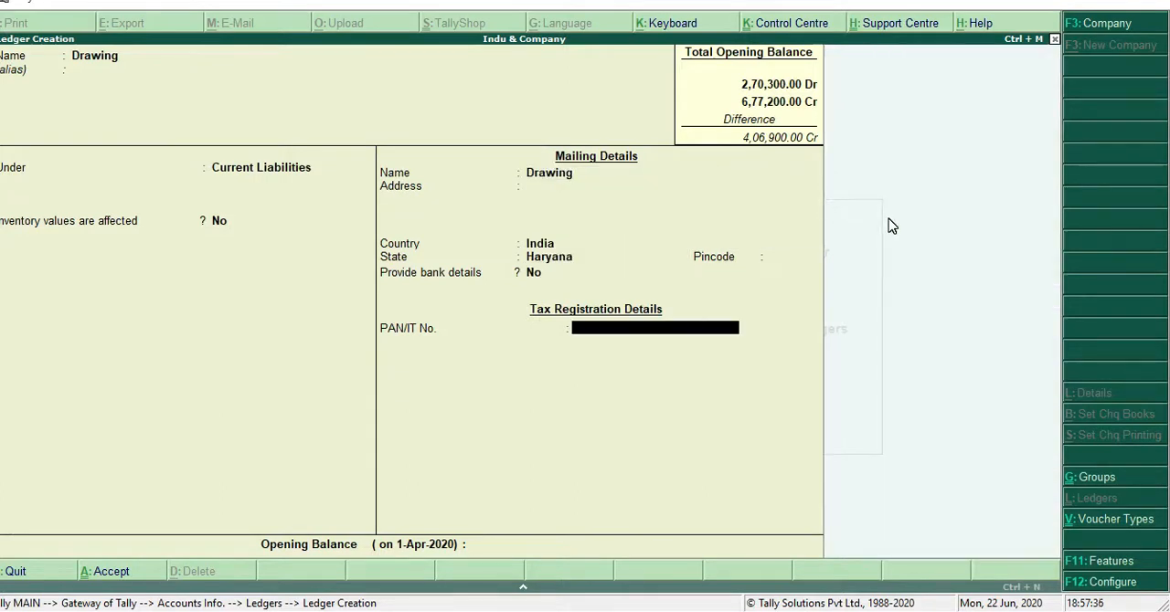
pyautogui.press('Return')
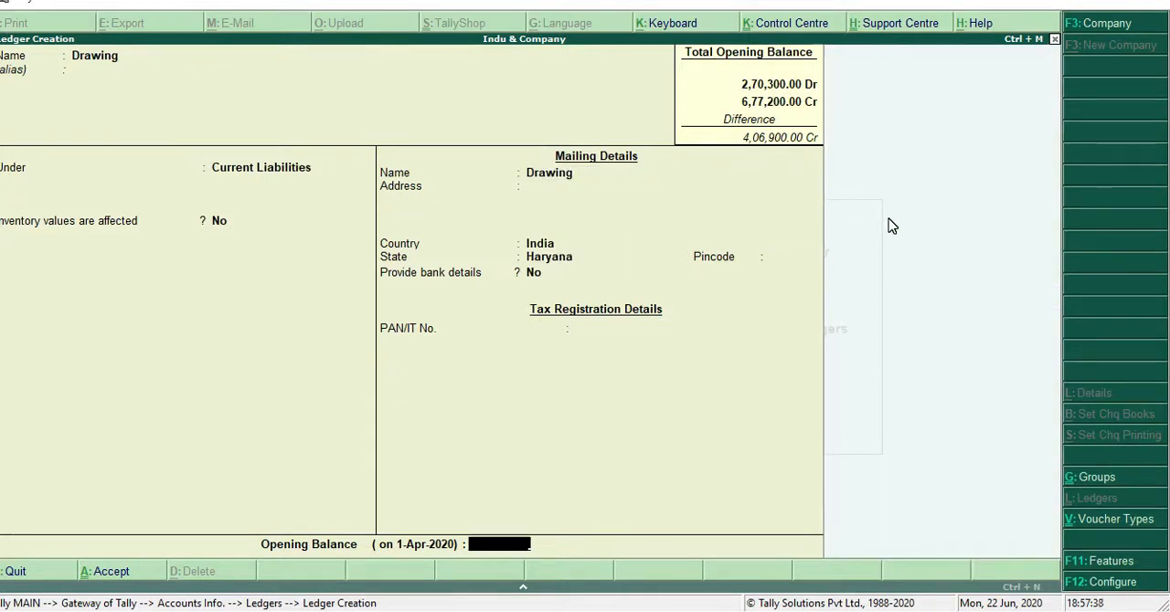
pyautogui.write('33000')
pyautogui.press('Return')
pyautogui.write('d')
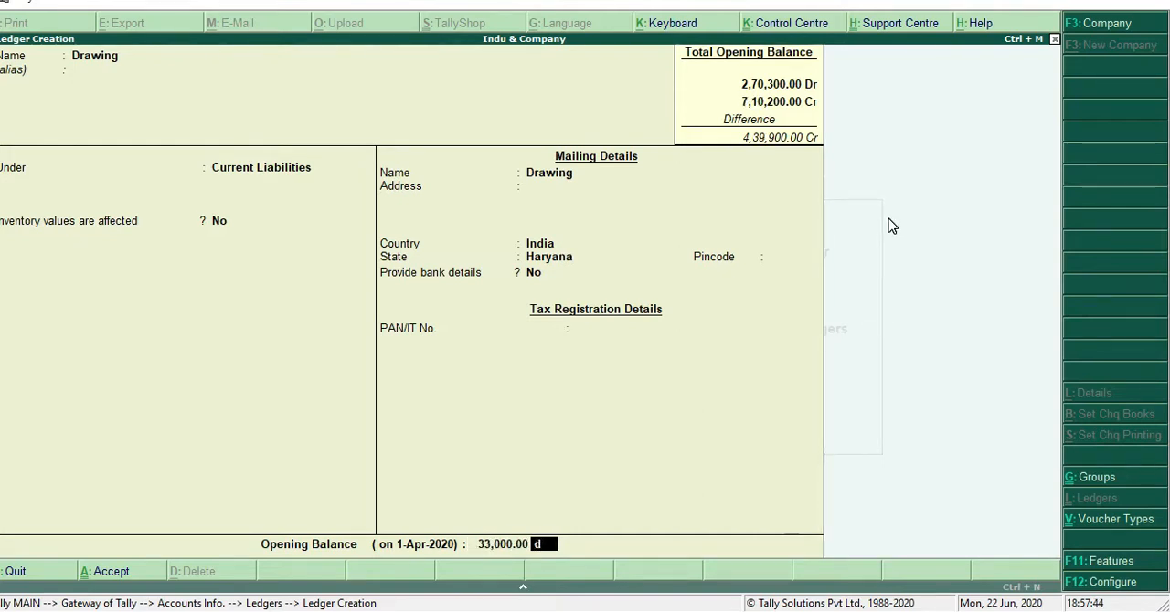
pyautogui.press('Return')
pyautogui.press('Return')
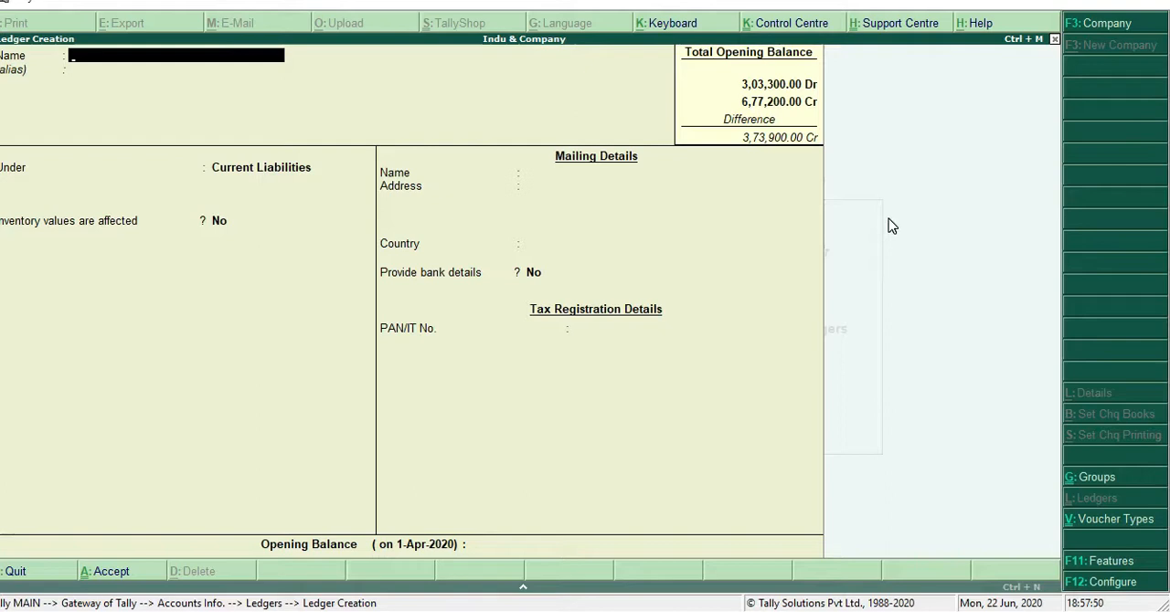
# Name the next ledger Cash in Hand and place it under the Current Assets group
pyautogui.write('Cash')
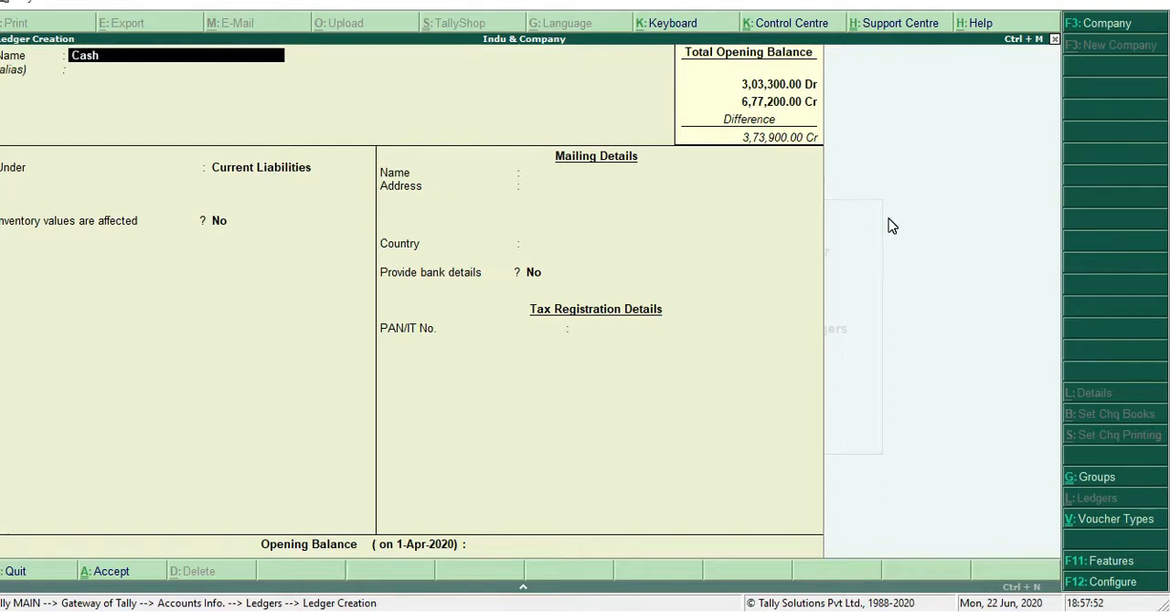
pyautogui.write(' in Hand')
pyautogui.press('Return')
pyautogui.press('Return')
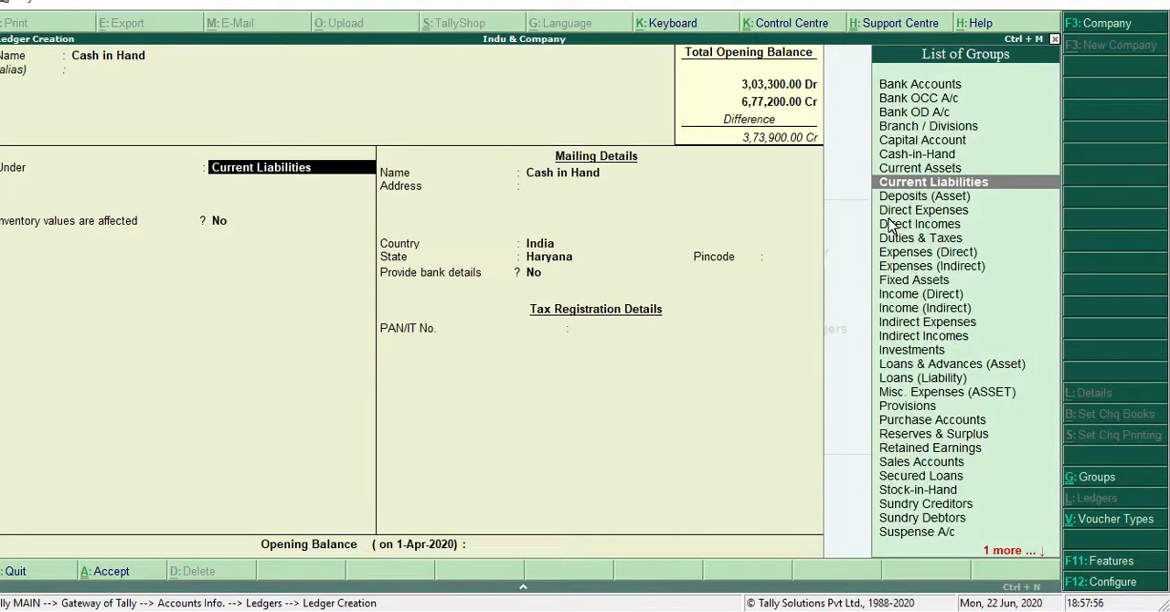
pyautogui.write('C')
pyautogui.press('Down')
pyautogui.press('Down')
pyautogui.press('Down')
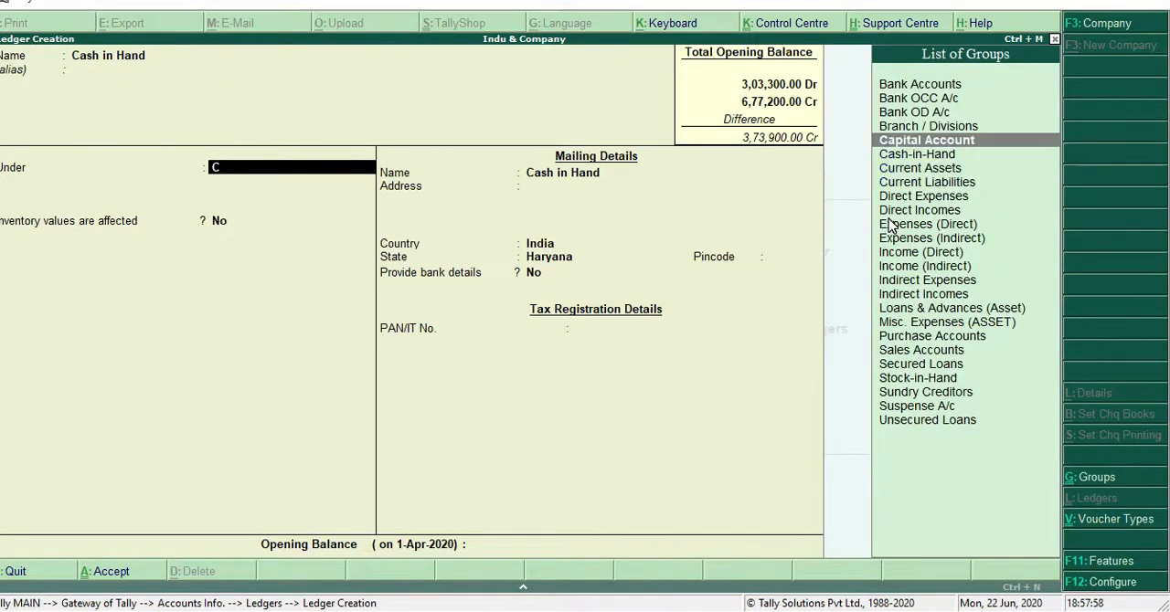
pyautogui.press('Return')
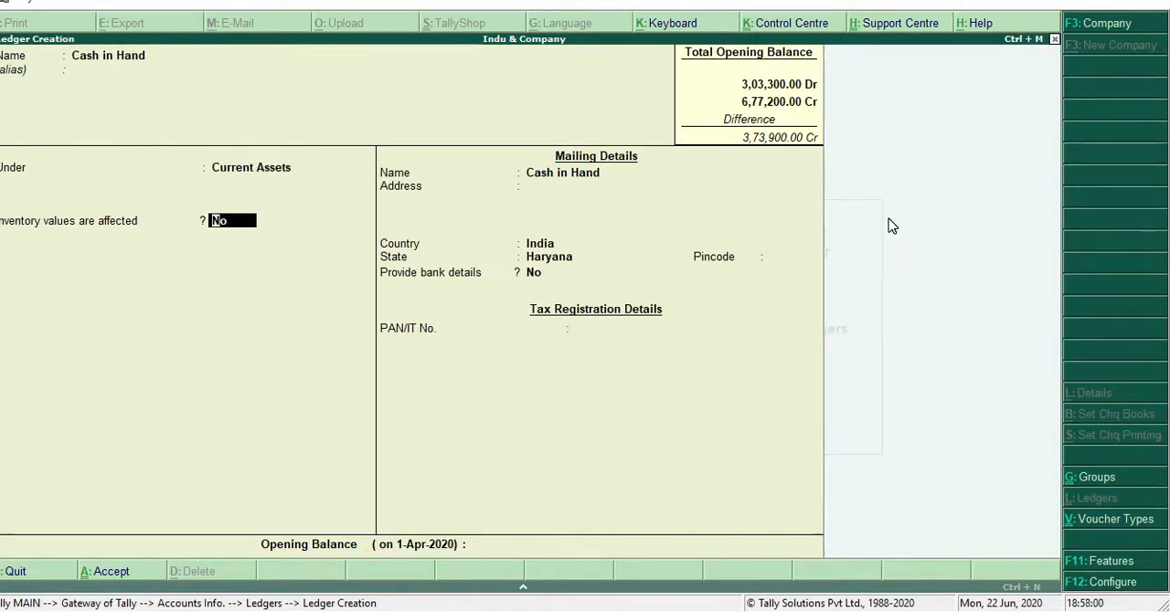
# Keep the default details of the Cash in Hand ledger, give it a debit opening balance of 8,100, and save it
pyautogui.press('Return')
pyautogui.press('Return')
pyautogui.press('Return')
pyautogui.press('Return')
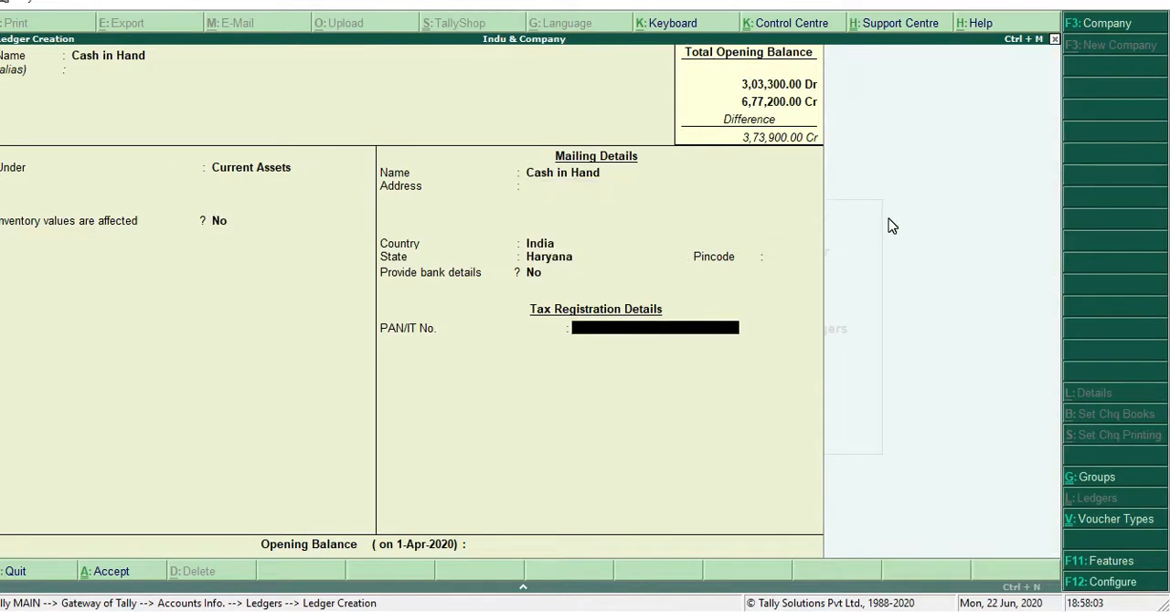
pyautogui.press('Return')
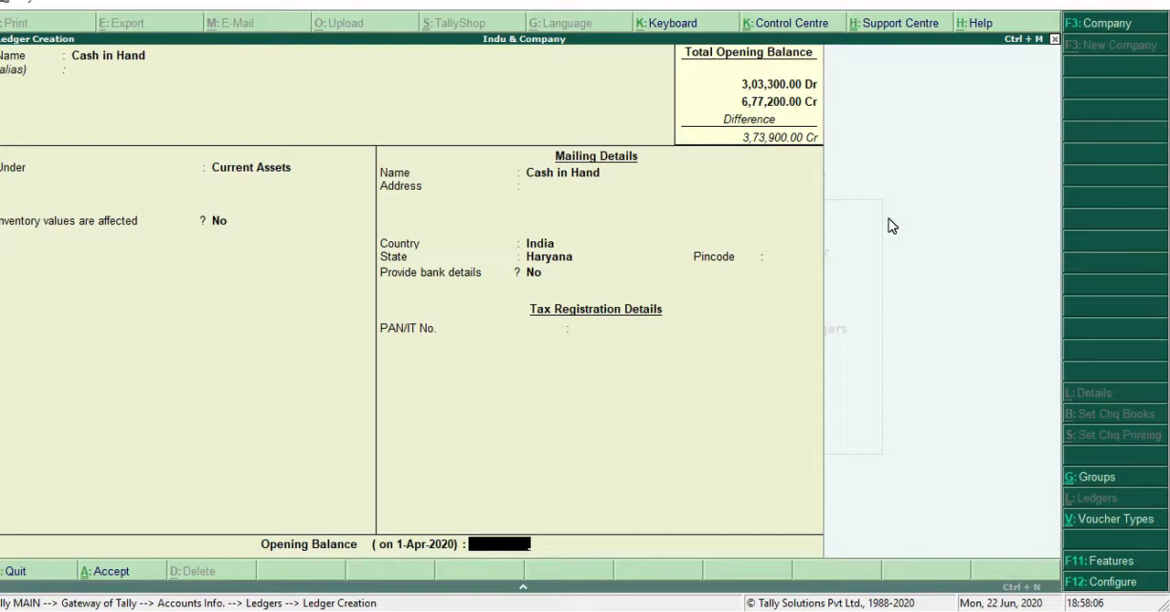
pyautogui.write('8,10')
pyautogui.write('00')
pyautogui.press('Return')
pyautogui.press('Return')
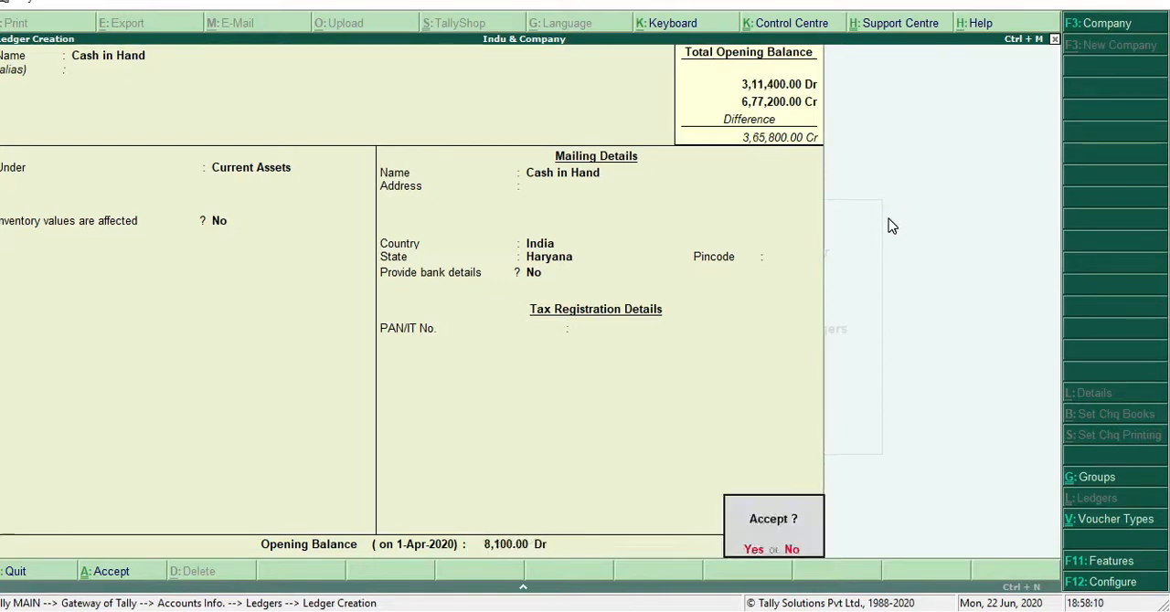
pyautogui.press('Return')
# Name the next ledger Cash at Bank and keep it under the Current Assets group
pyautogui.write('B')
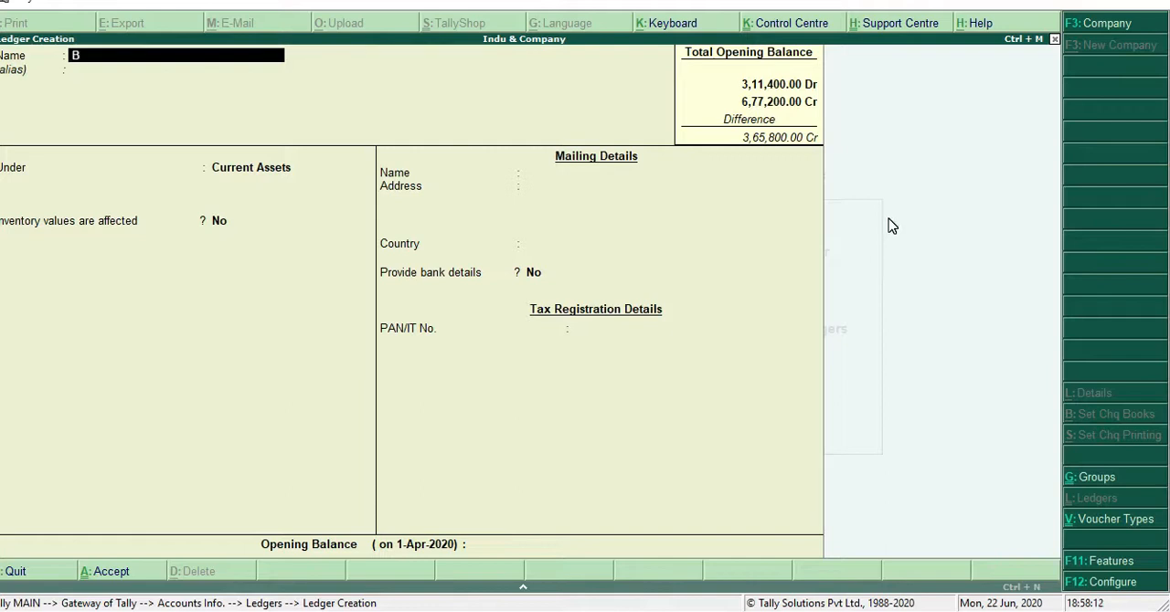
pyautogui.press('BackSpace')
pyautogui.write('Cash at Bank')
pyautogui.press('Return')
pyautogui.press('Return')
pyautogui.press('Return')
pyautogui.press('Return')
pyautogui.press('Return')
pyautogui.press('Return')
pyautogui.press('Return')
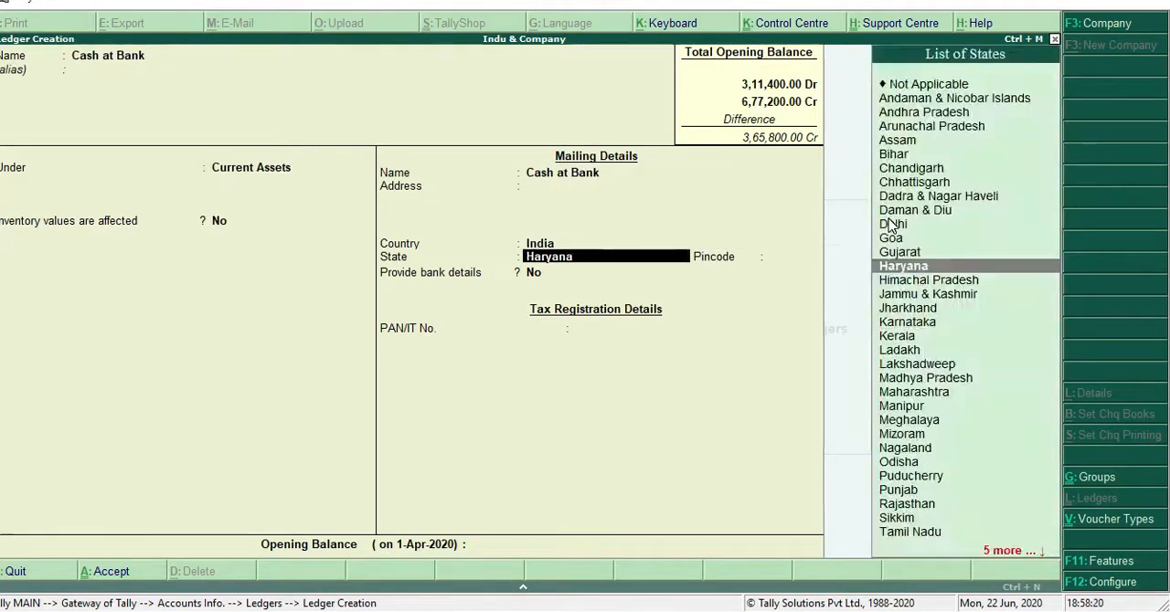
# Keep the default details of the Cash at Bank ledger, give it a debit opening balance of 30,000, and save it
pyautogui.press('Return')
pyautogui.press('Return')
pyautogui.press('Return')
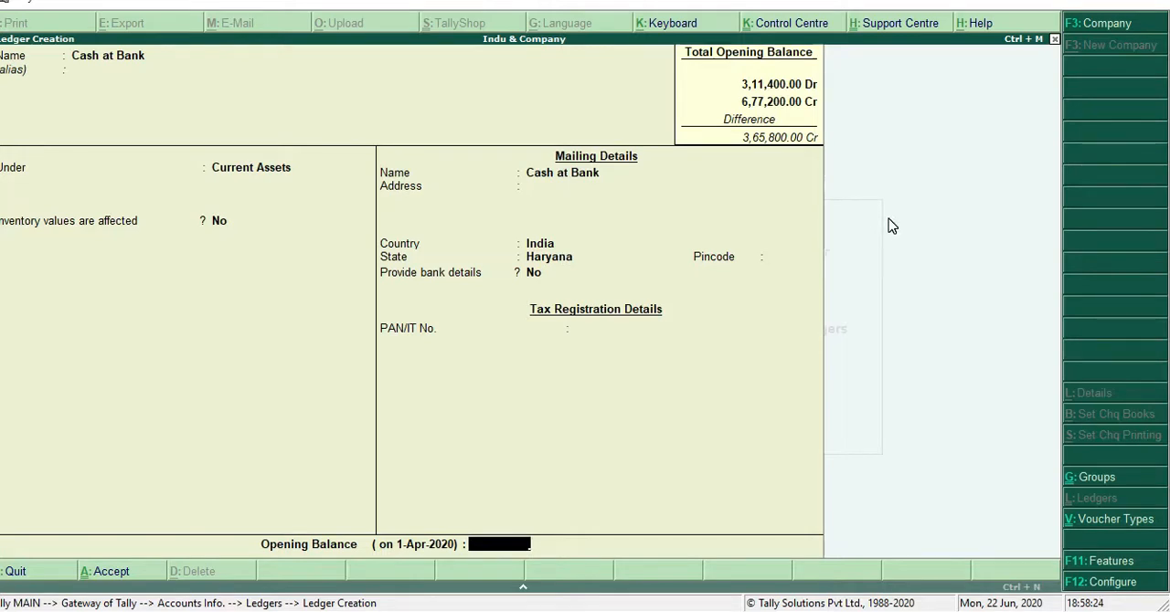
pyautogui.write('30,000')
pyautogui.press('Return')
pyautogui.press('Return')
pyautogui.press('Return')
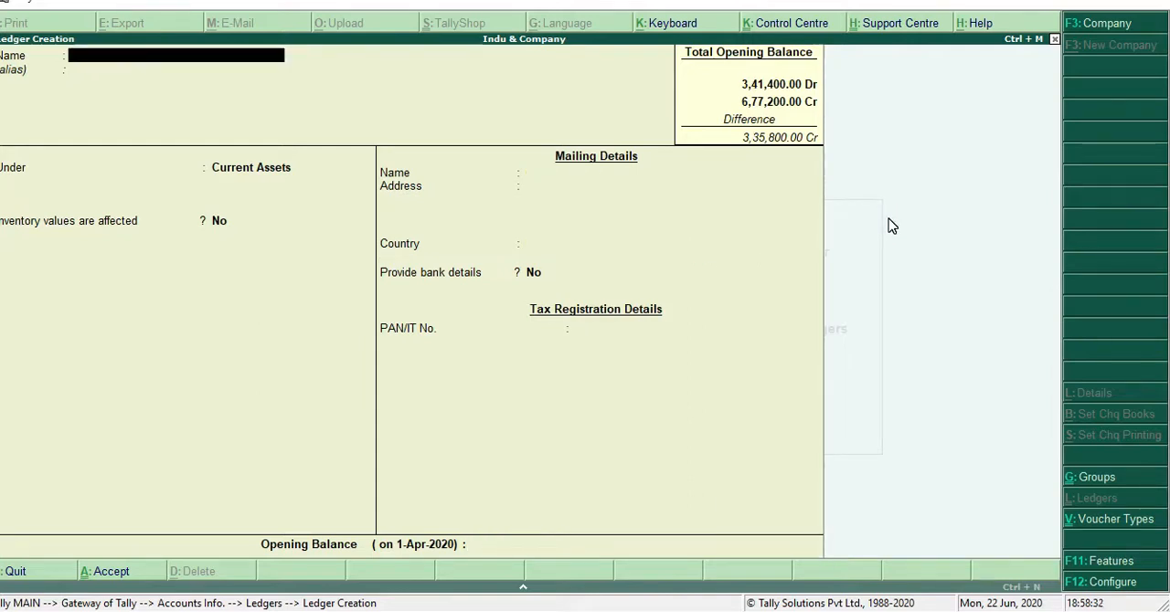
# Name the next ledger Sundry Debtor and keep it under the Current Assets group
pyautogui.write('Sundry Deb')
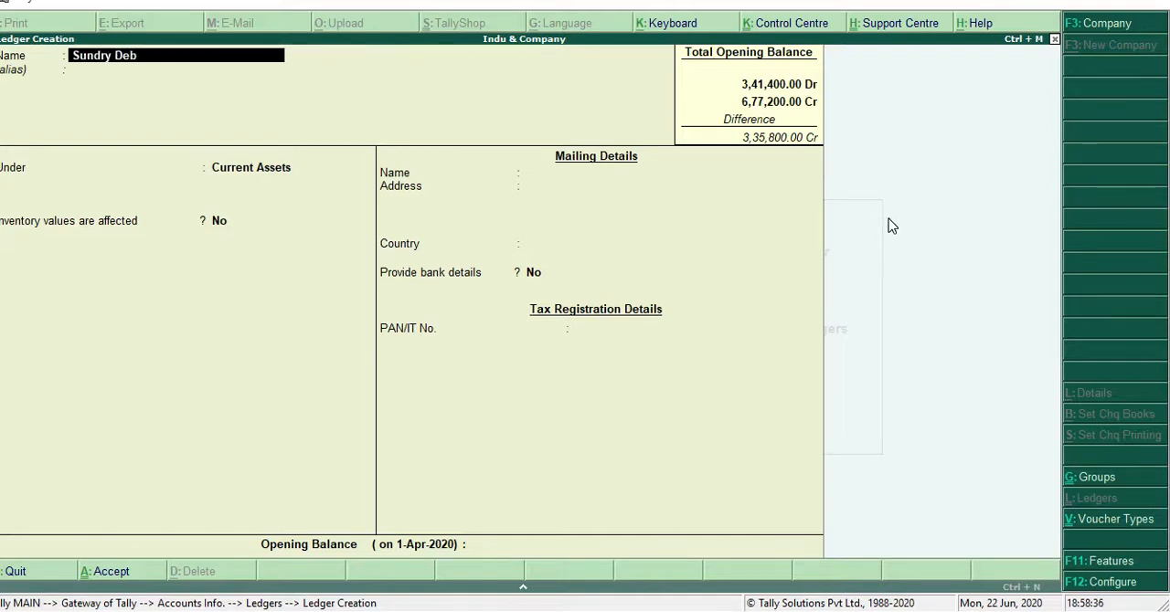
pyautogui.write('tor')
pyautogui.press('Return')
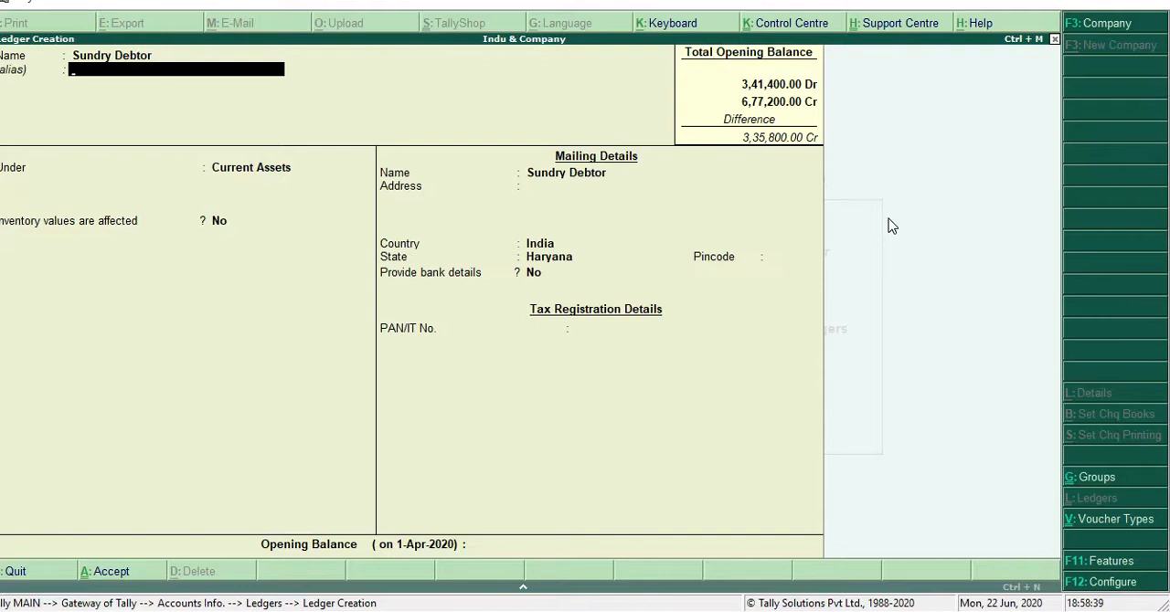
pyautogui.press('Return')
pyautogui.press('Return')
pyautogui.press('Return')
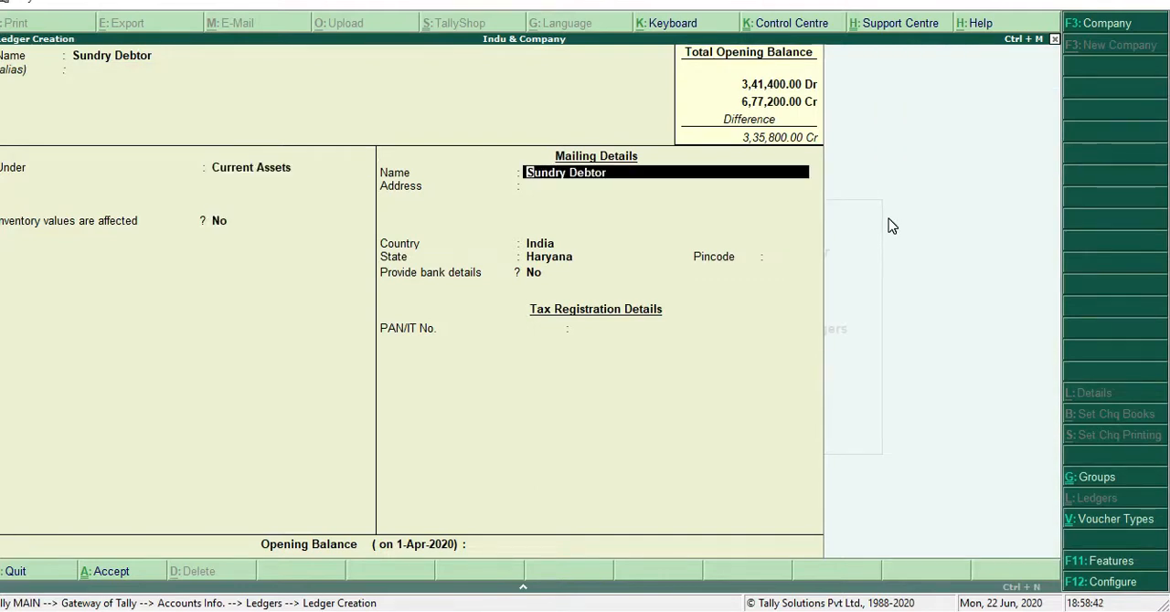
pyautogui.press('Return')
pyautogui.press('Return')
pyautogui.press('Return')
pyautogui.press('Return')
pyautogui.press('Return')
pyautogui.press('Return')
pyautogui.press('Return')
pyautogui.press('Return')
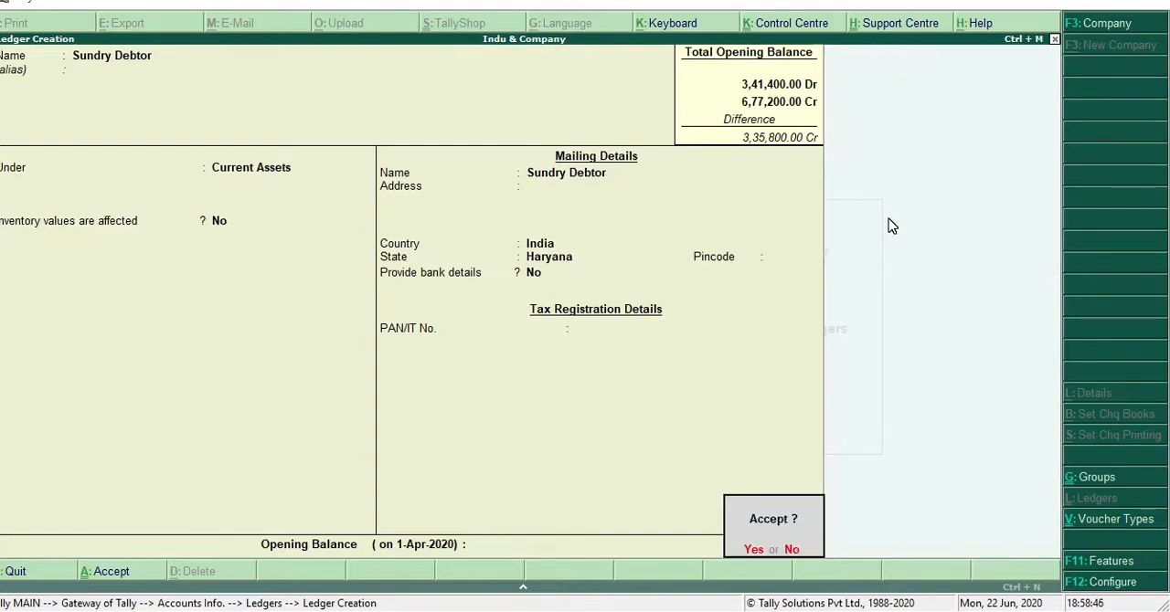
pyautogui.press('n')
# Keep the default details of the Sundry Debtor ledger, give it a debit opening balance of 68,000, and save it
pyautogui.press('Return')
pyautogui.press('Return')
pyautogui.press('Return')
pyautogui.press('Return')
pyautogui.press('Return')
pyautogui.press('Return')
pyautogui.press('Return')
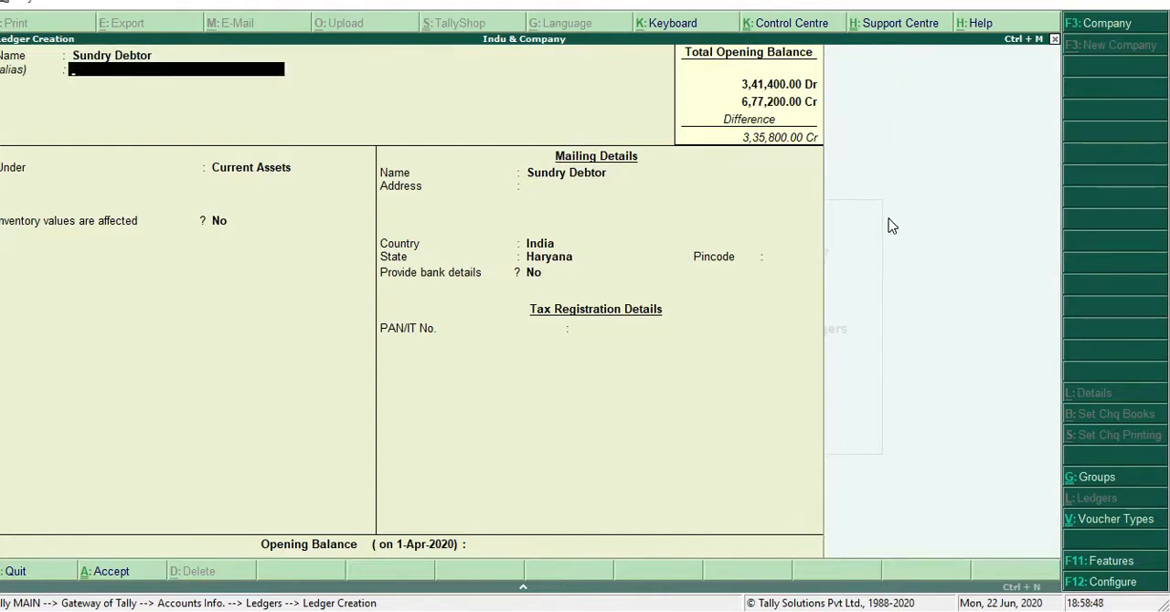
pyautogui.press('Return')
pyautogui.press('Return')
pyautogui.press('Return')
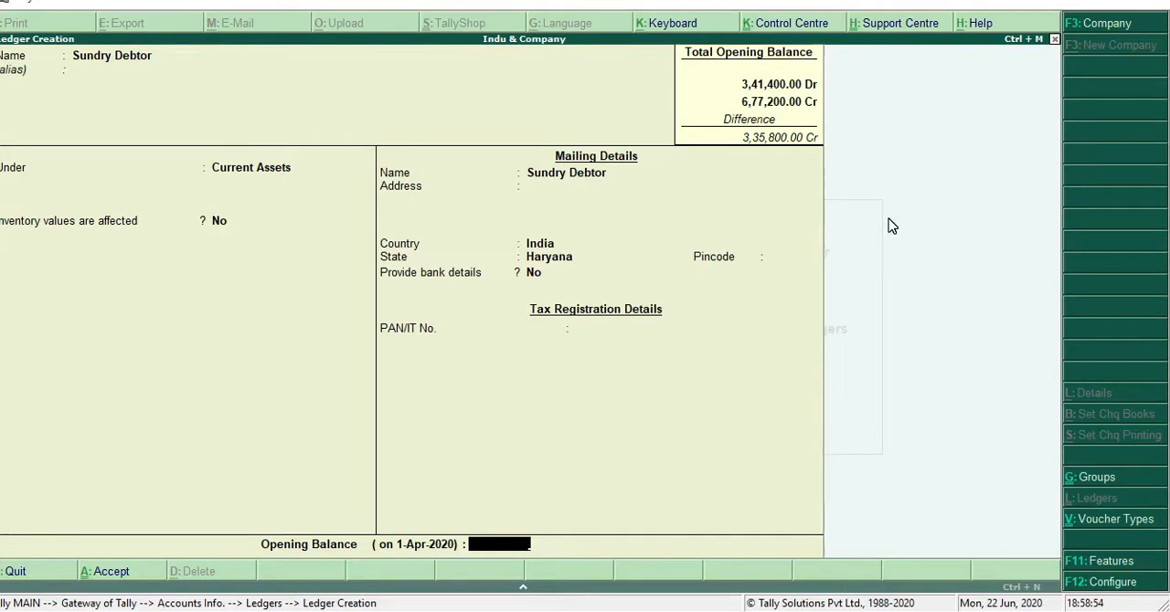
pyautogui.write('68000')
pyautogui.press('Return')
pyautogui.press('Return')
pyautogui.press('Return')
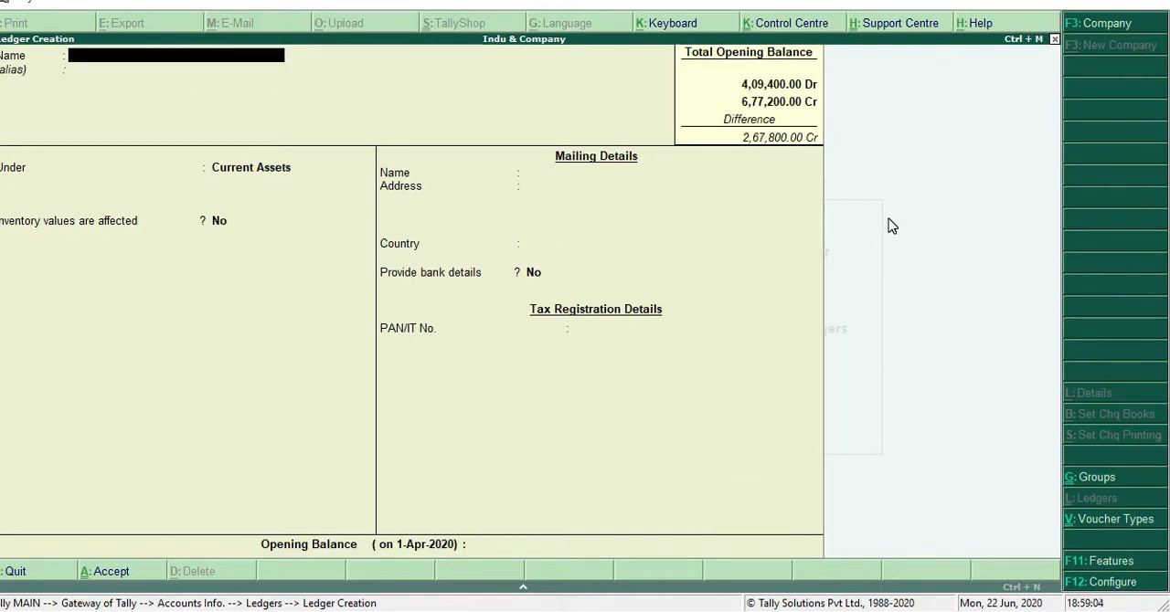
# Name the next ledger Office Furniture and keep it under the Current Assets group
pyautogui.write('Office furniture')
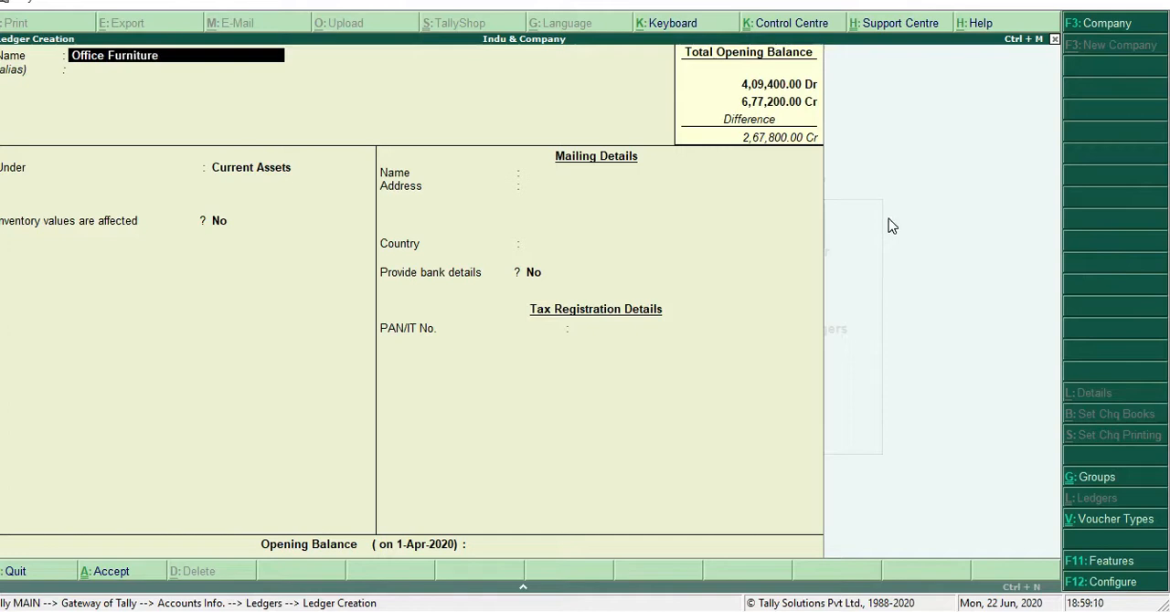
pyautogui.press('Return')
pyautogui.press('Return')
pyautogui.press('Return')
pyautogui.press('Return')
pyautogui.press('Return')
pyautogui.press('Return')
pyautogui.press('Return')
pyautogui.press('Return')
pyautogui.press('Return')
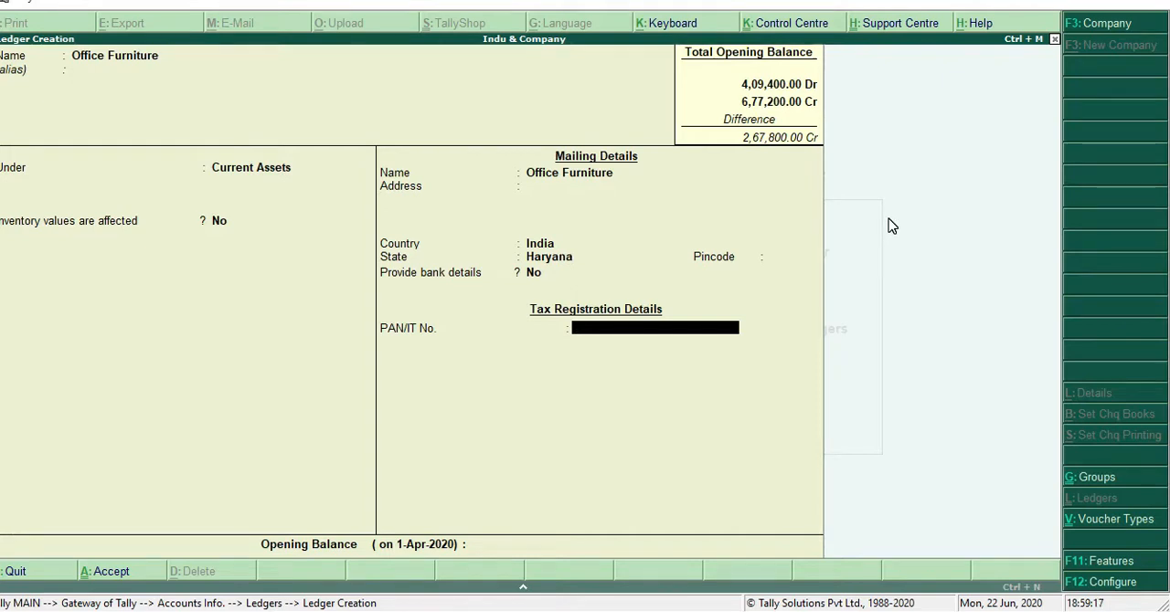
# Keep the default details of the Office Furniture ledger, give it a debit opening balance of 8,000, and save it
pyautogui.press('Return')
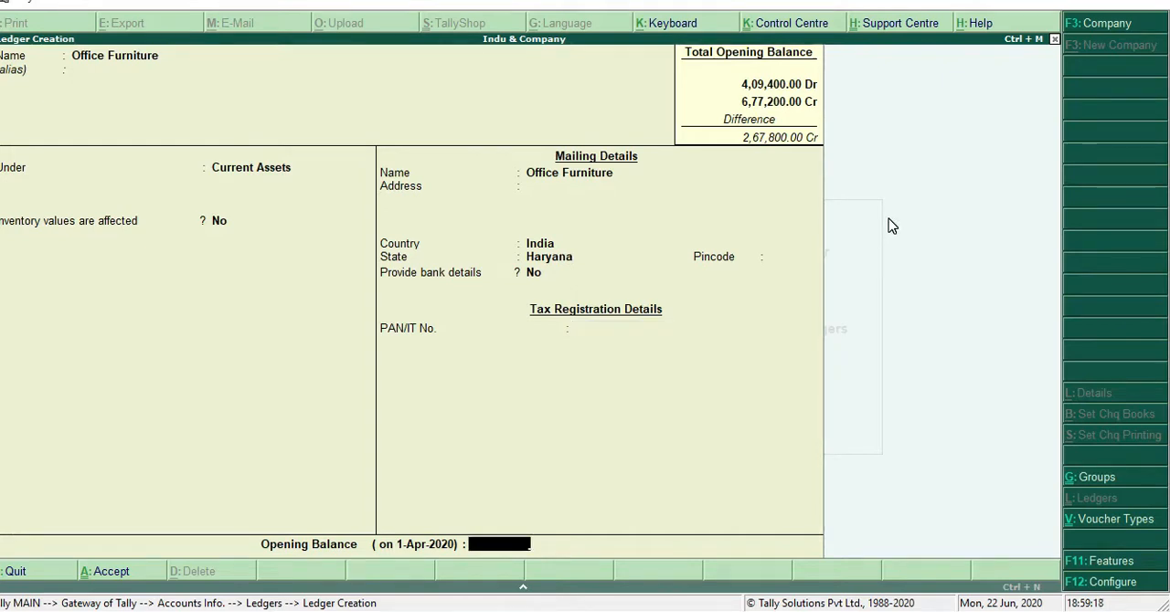
pyautogui.write('8000')
pyautogui.press('Return')
pyautogui.press('Return')
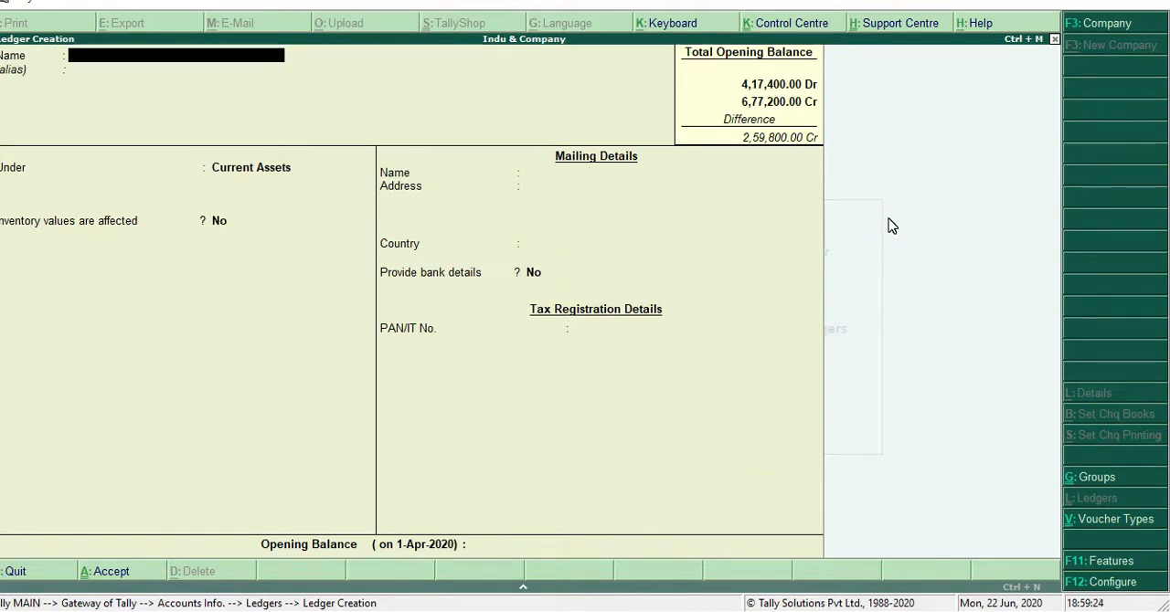
# Name the next ledger Moter Vehicle and keep it under the Current Assets group
pyautogui.write('Mot')
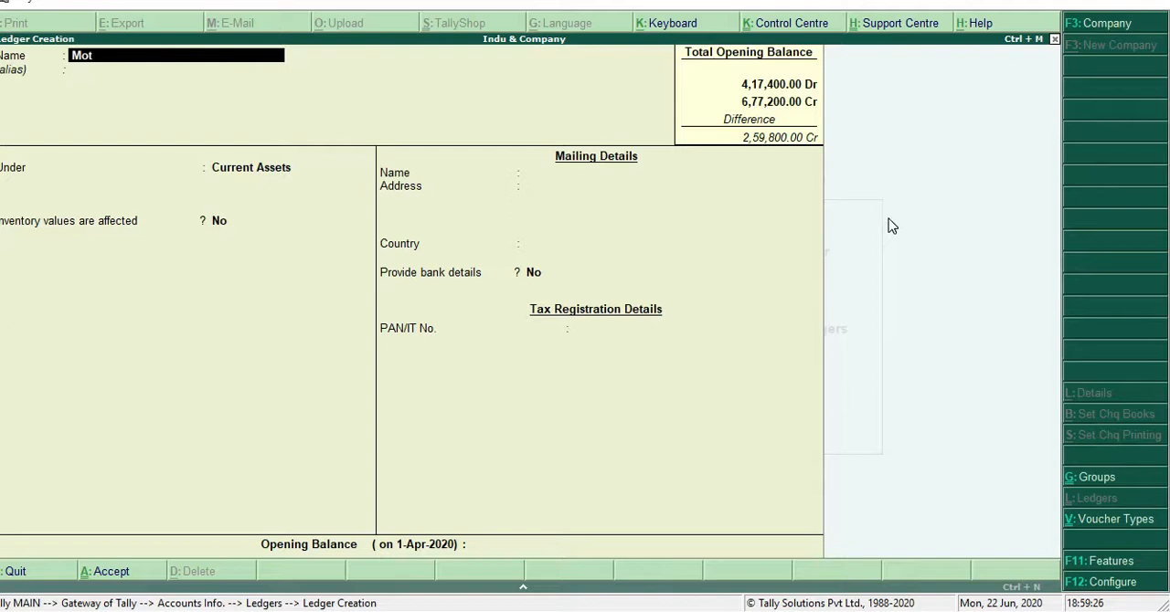
pyautogui.write('er V')
pyautogui.press('BackSpace')
pyautogui.write('eh9')
pyautogui.press('BackSpace')
pyautogui.write('icle')
pyautogui.press('Return')
pyautogui.press('Return')
pyautogui.press('Return')
pyautogui.press('Return')
pyautogui.press('Return')
pyautogui.press('Return')
pyautogui.press('Return')
pyautogui.press('Return')
pyautogui.press('Return')
pyautogui.press('Return')
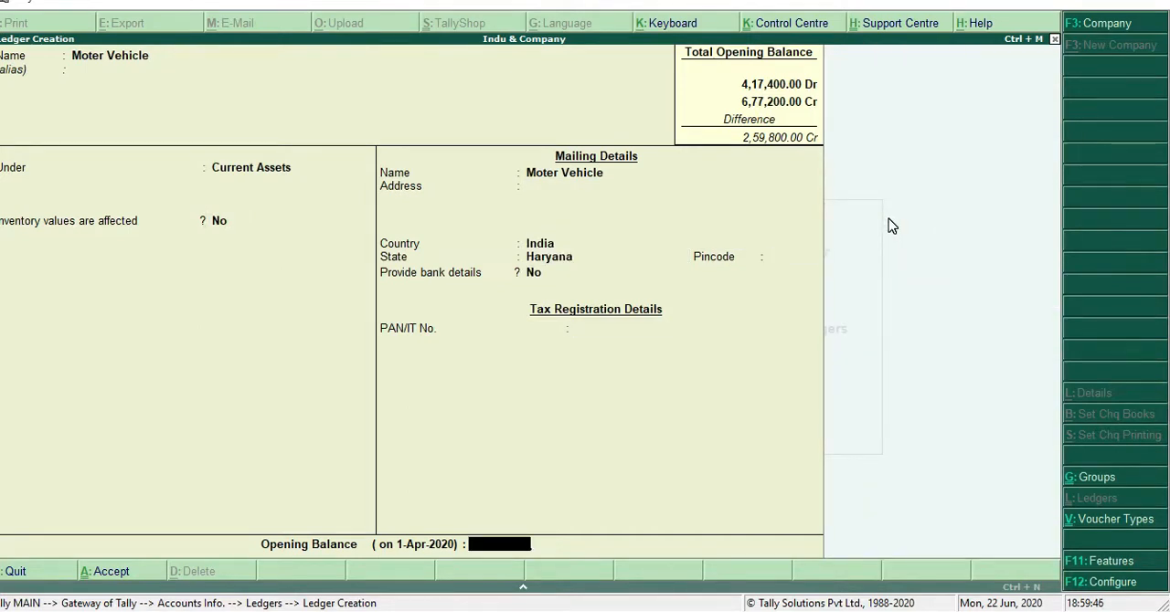
# Keep the default details of the Moter Vehicle ledger, give it a debit opening balance of 58,000, and save it
pyautogui.write('58000')
pyautogui.press('Return')
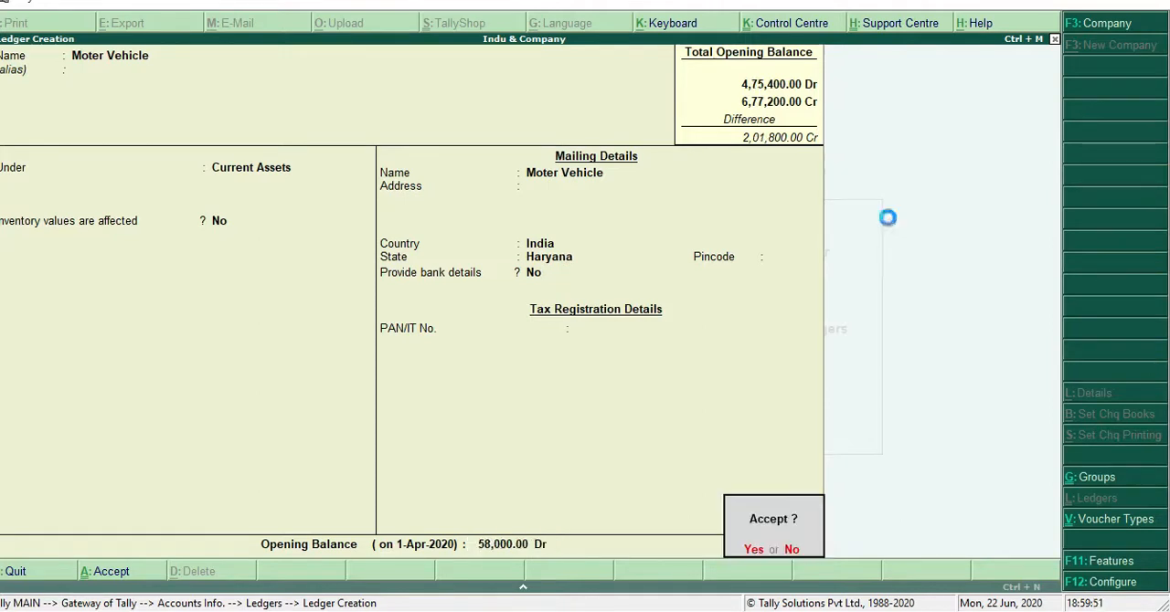
pyautogui.press('Return')
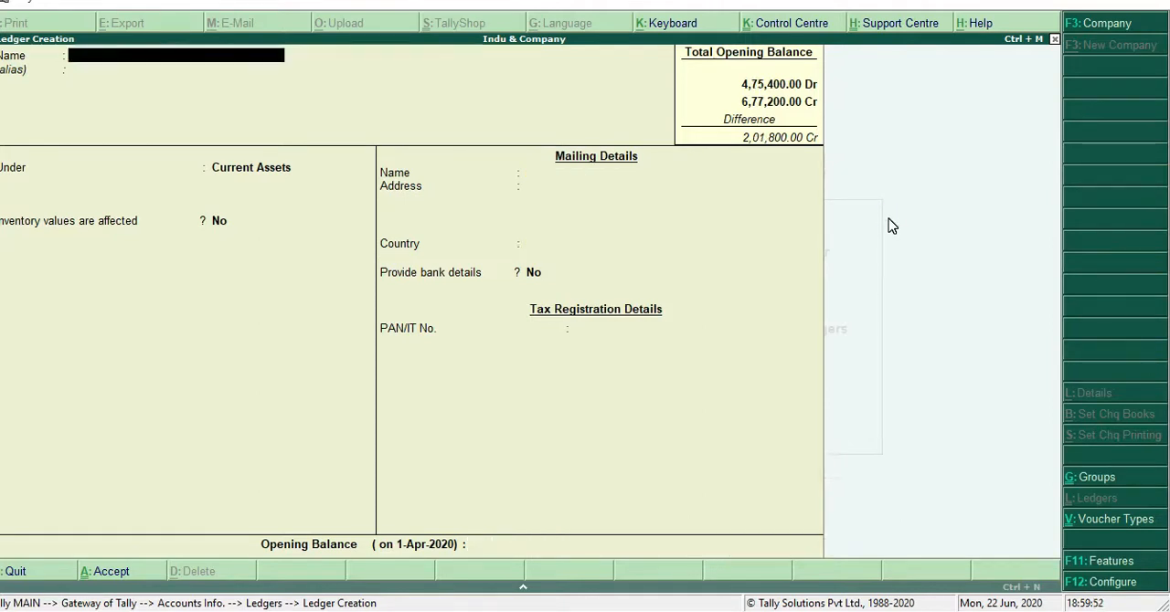
# Name the next ledger Bussiness Premises and keep it under the Current Assets group
pyautogui.write('Bussiness Pre')
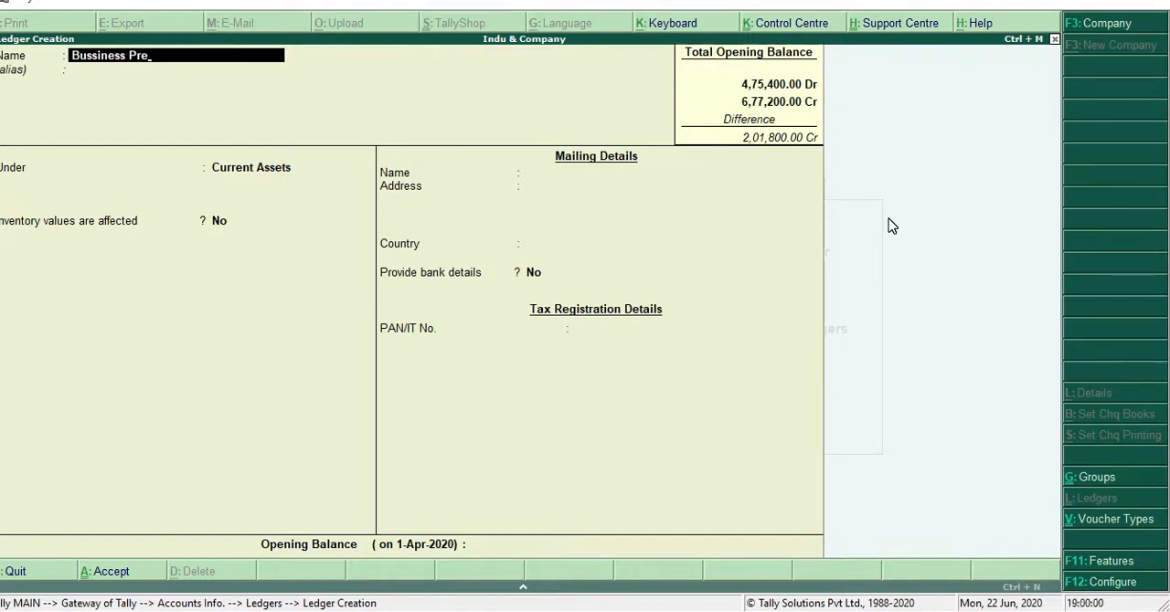
pyautogui.write('mises')
pyautogui.press('Return')
pyautogui.press('Return')
pyautogui.press('Return')
pyautogui.press('Return')
pyautogui.press('Return')
pyautogui.press('Return')
pyautogui.press('Return')
pyautogui.press('Return')
pyautogui.press('Return')
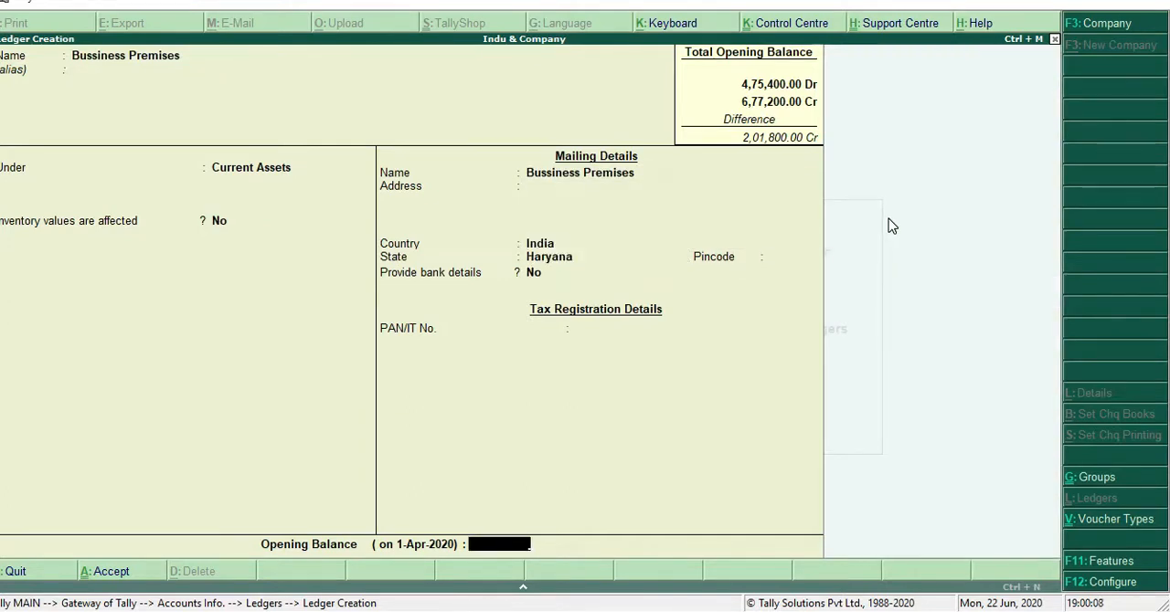
# Keep the default details of the Bussiness Premises ledger, give it a debit opening balance of 1,06,000, and save it
pyautogui.write('106000')
pyautogui.press('Return')
pyautogui.press('Return')
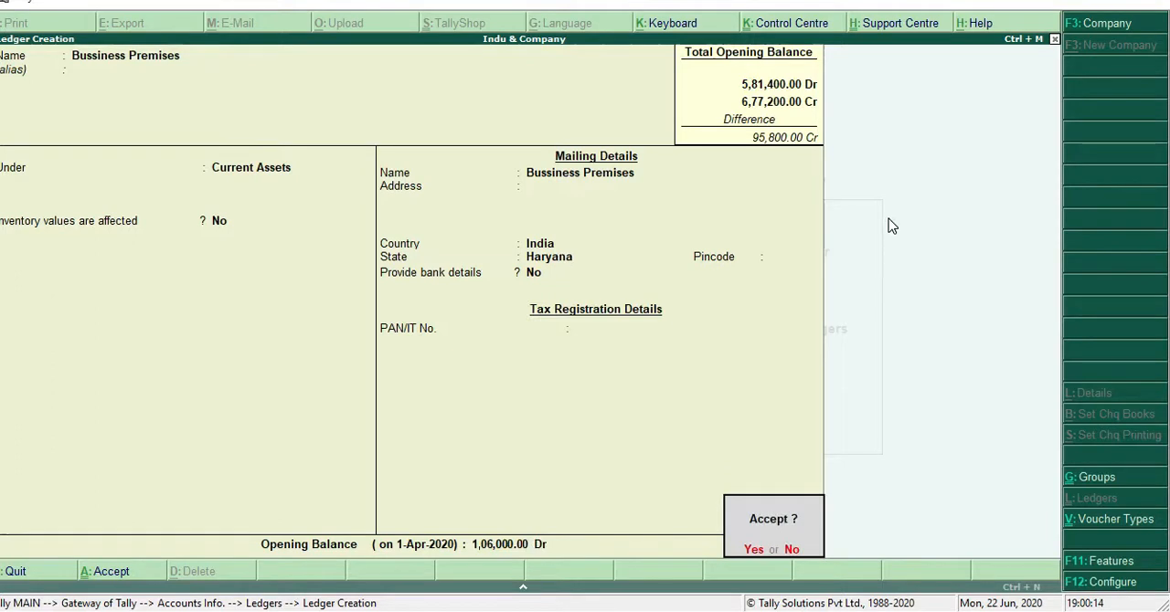
pyautogui.press('Return')
pyautogui.press('Return')
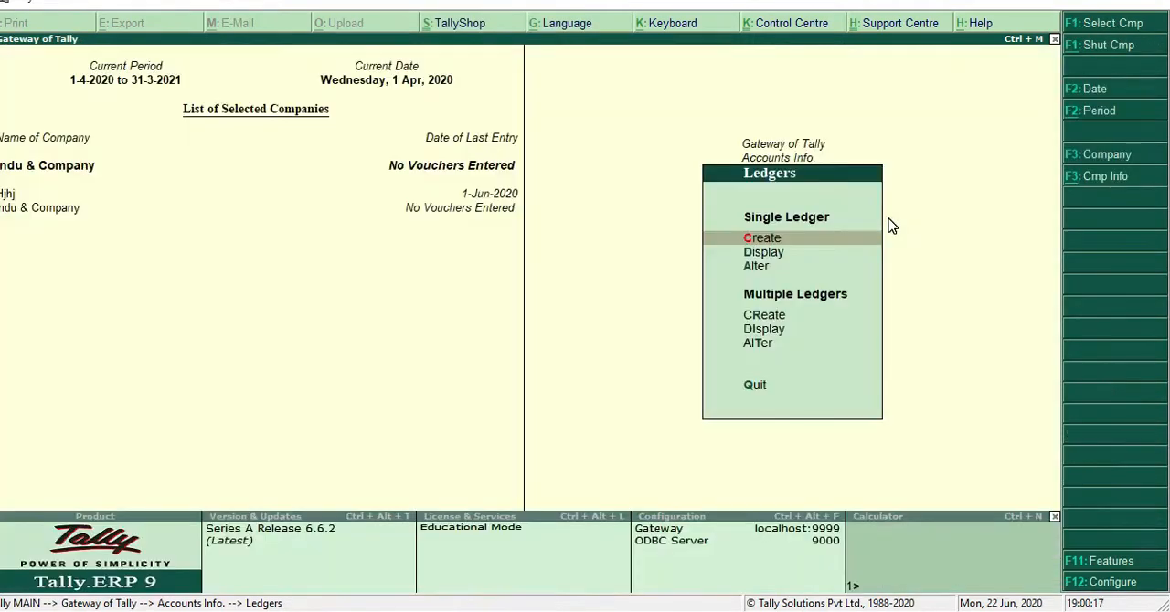
# Leave ledger creation and view the Balance Sheet of Indu & Company
pyautogui.press('Escape')
pyautogui.press('Escape')
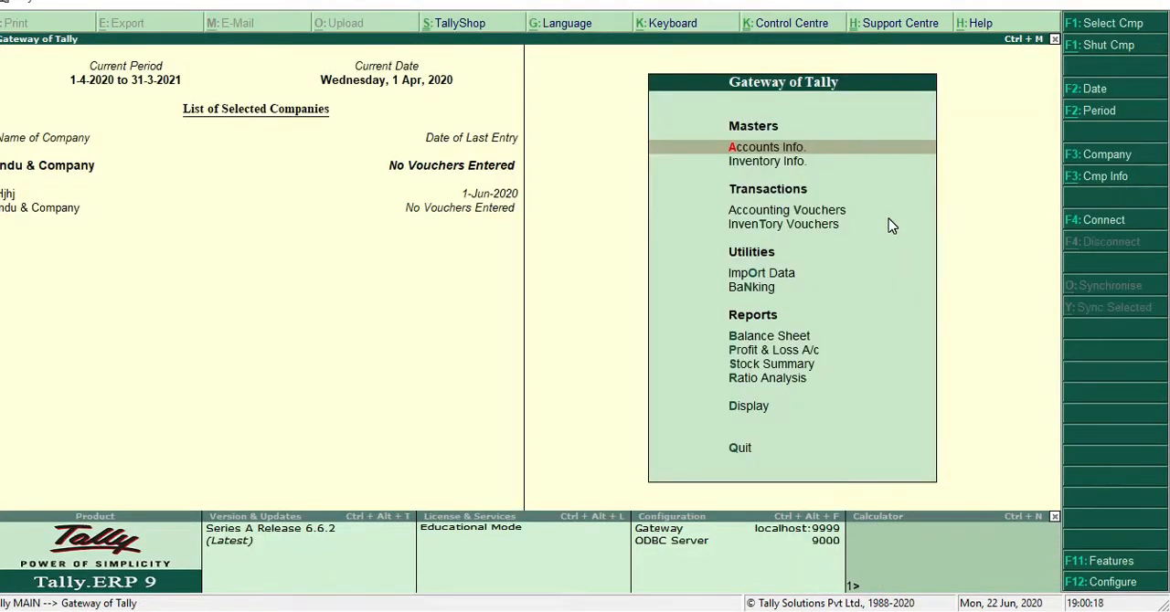
pyautogui.press('Down')
pyautogui.press('Down')
pyautogui.press('Down')
pyautogui.press('Down')
pyautogui.press('Down')
pyautogui.press('Down')
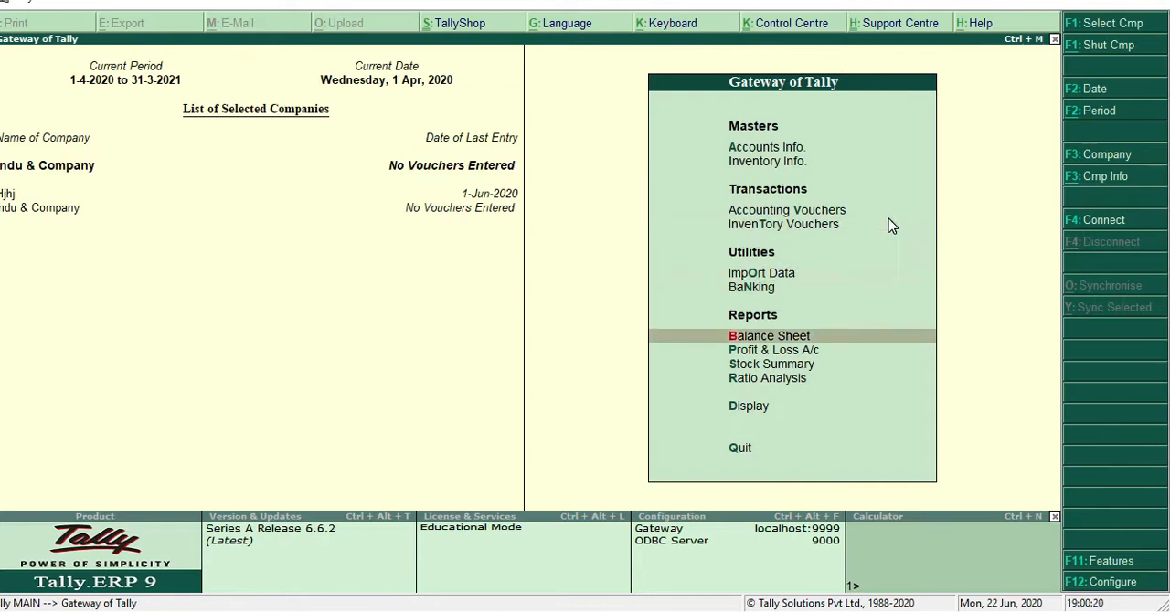
pyautogui.press('Return')
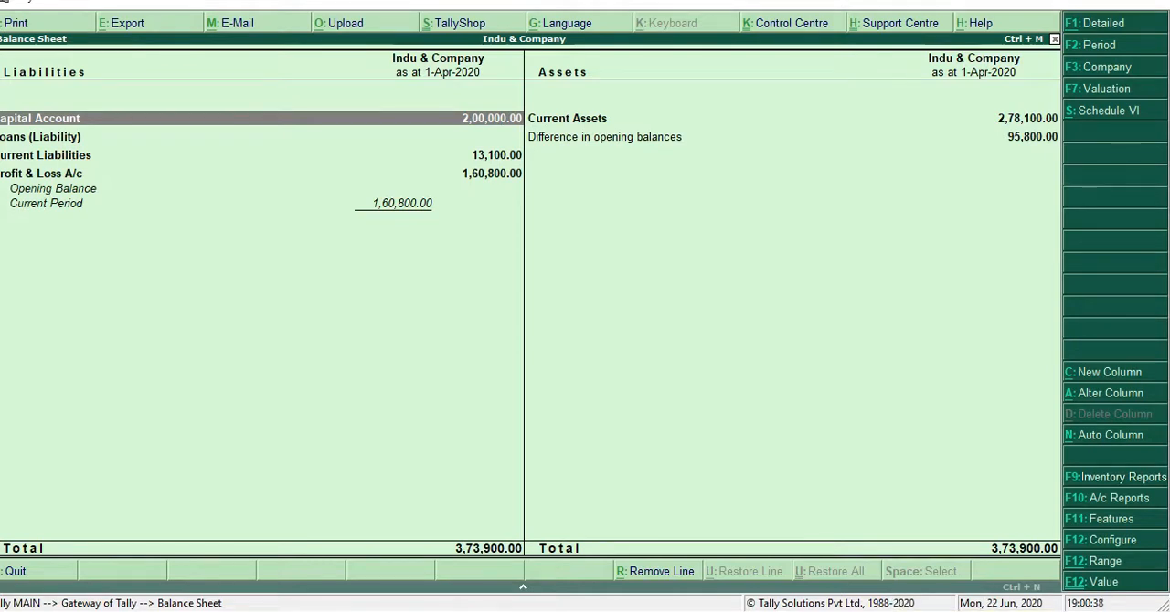
pyautogui.click(921, 611)
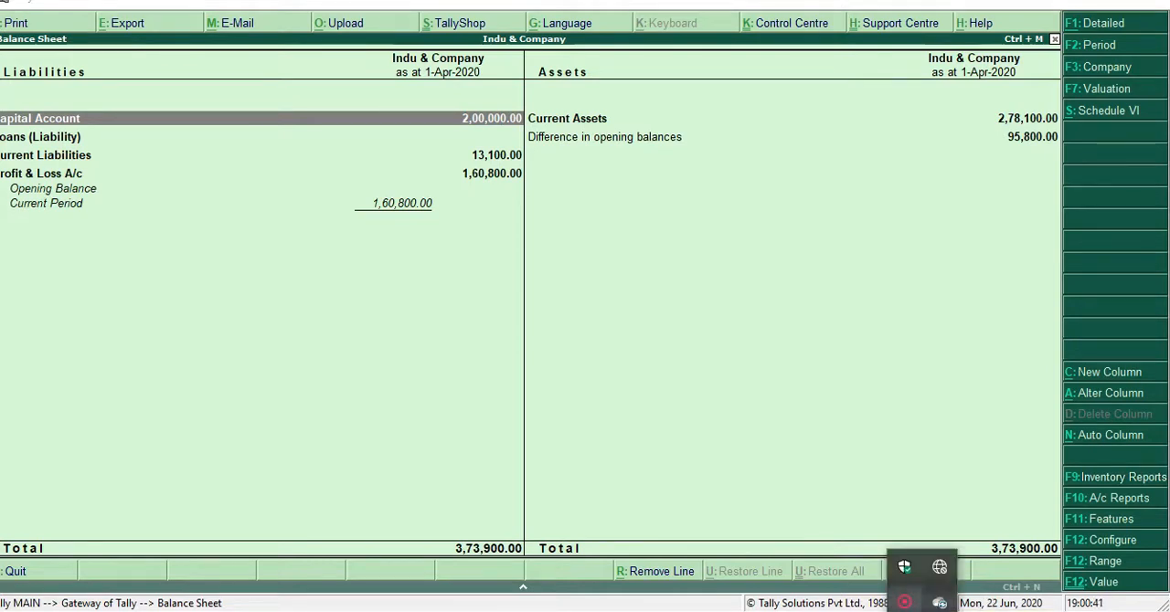